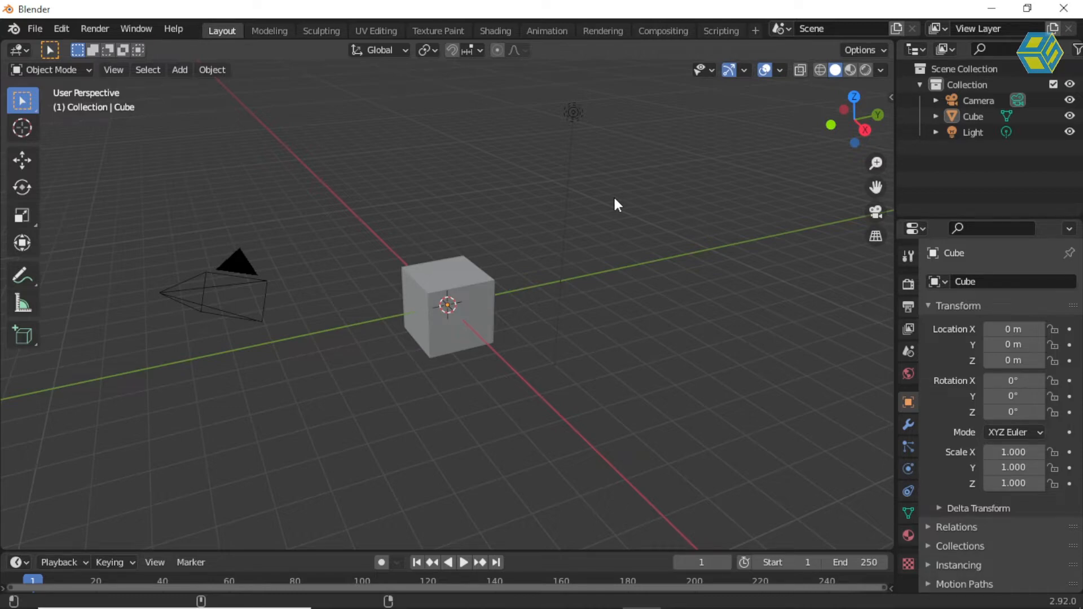
Start a new General file with the default cube, camera and light
middle_drag(614, 199, 594, 213)
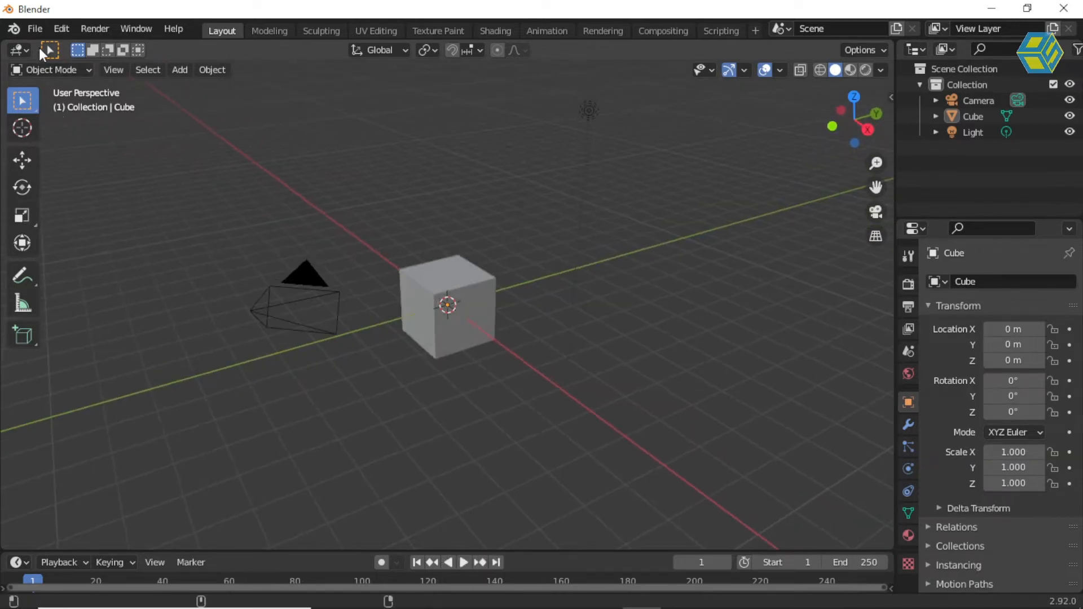
click(35, 28)
mouse_move(60, 47)
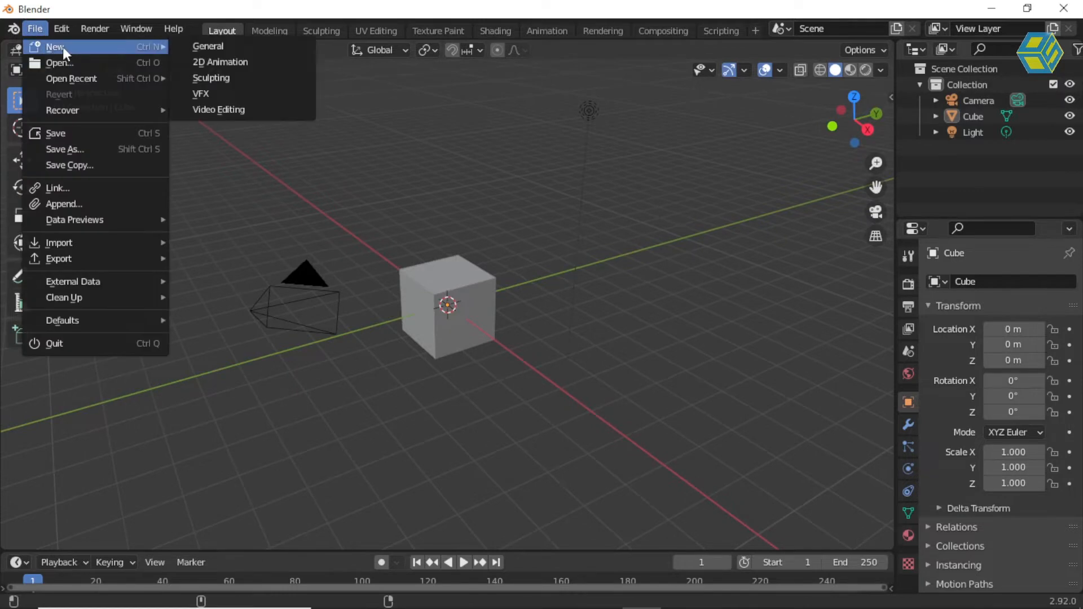
click(209, 45)
click(569, 338)
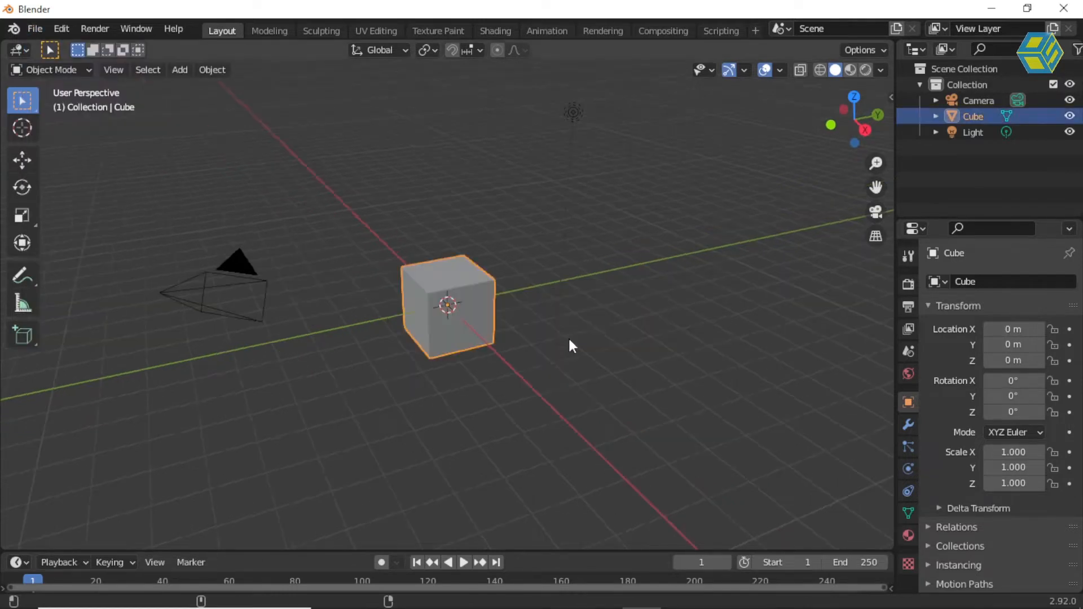
Enable the Screencast Keys display, leaving its settings unchanged, and hide the sidebar
key(n)
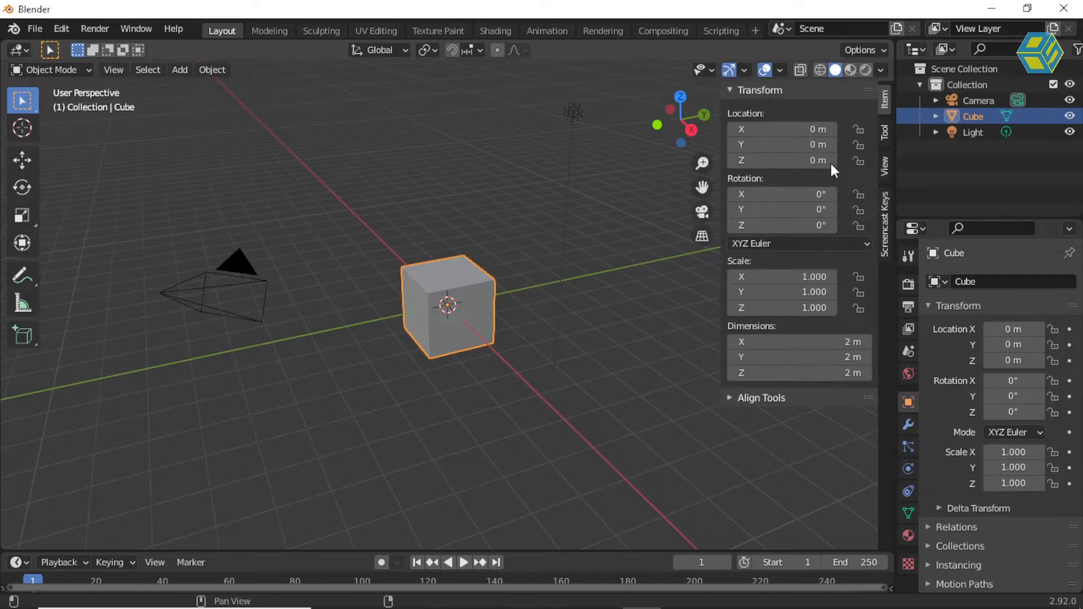
click(885, 214)
click(742, 89)
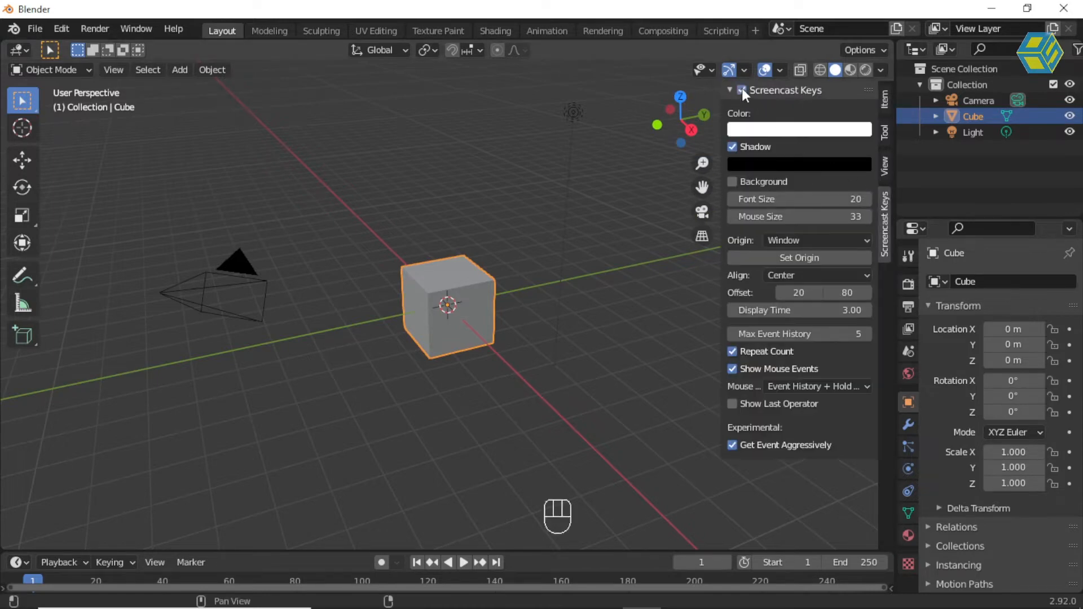
click(606, 306)
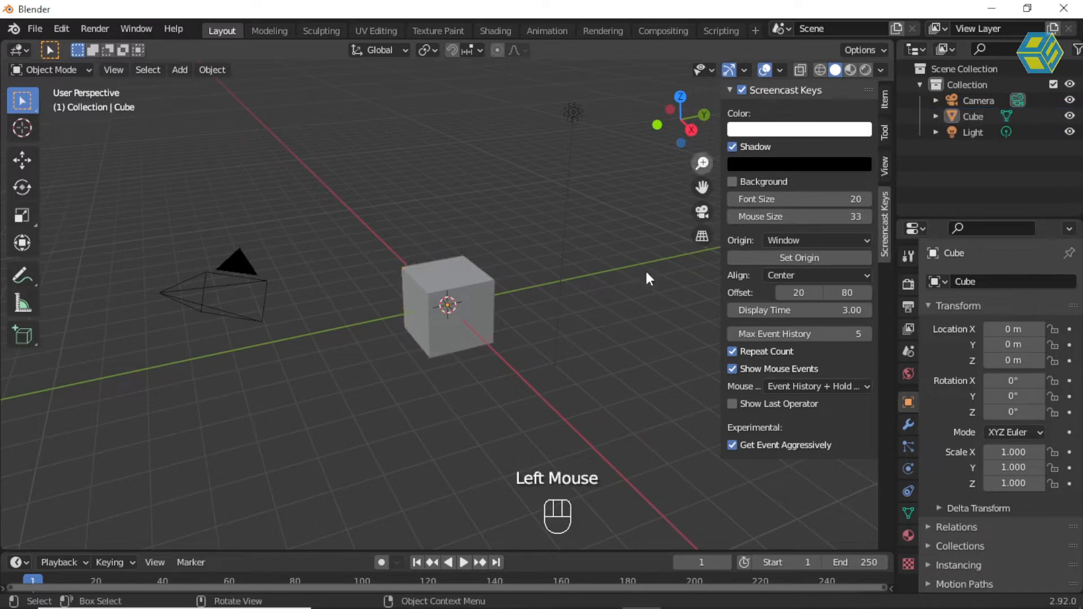
key(n)
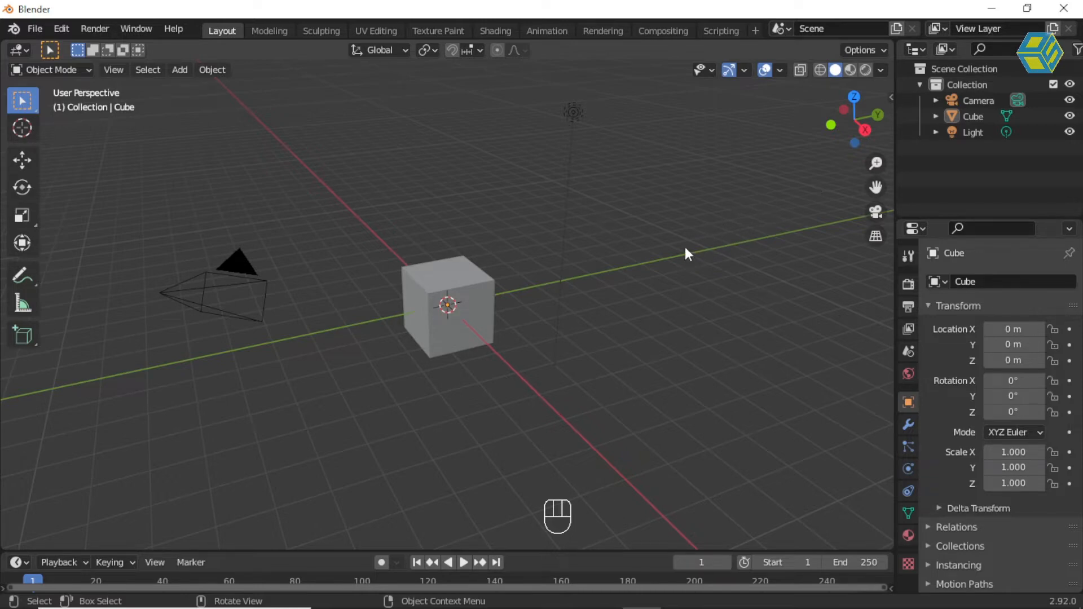
Show the sidebar's Item settings, search the add-on preferences for "ali", and switch Object: Align Tools off and on again
key(n)
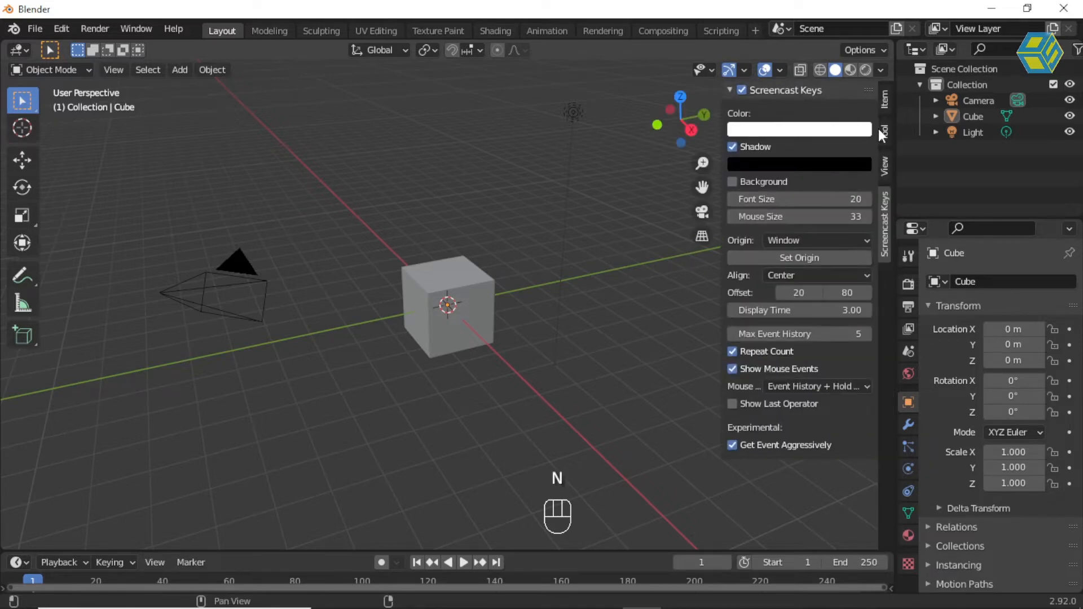
click(885, 101)
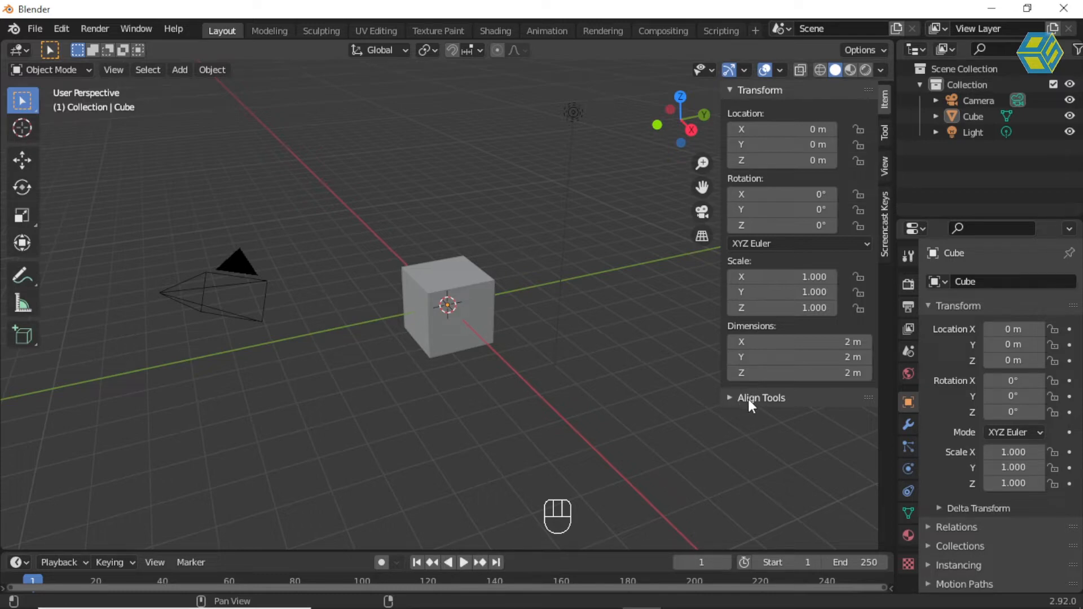
click(63, 28)
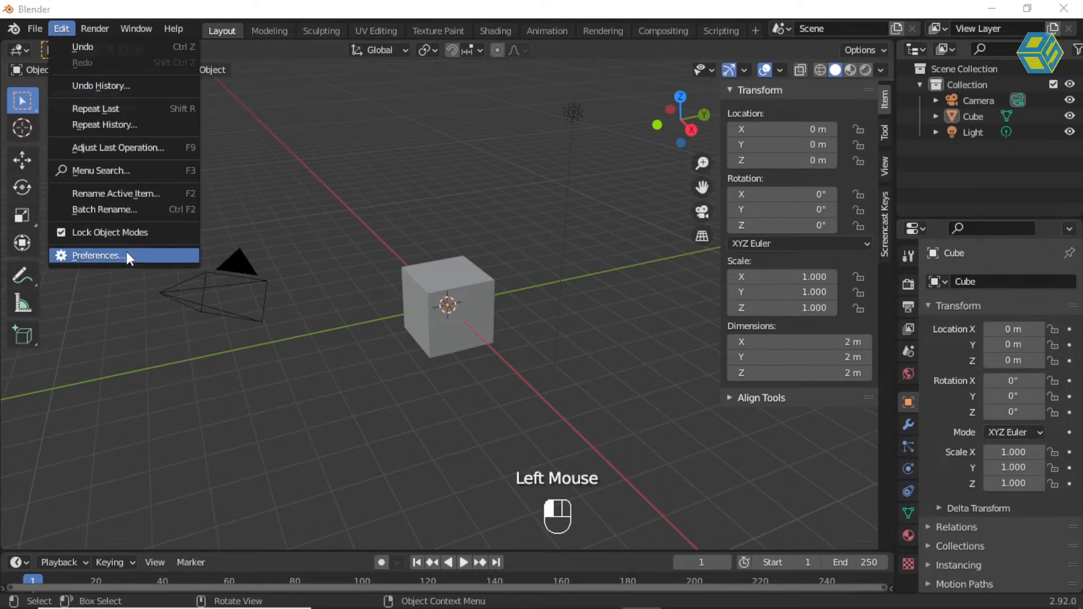
click(126, 251)
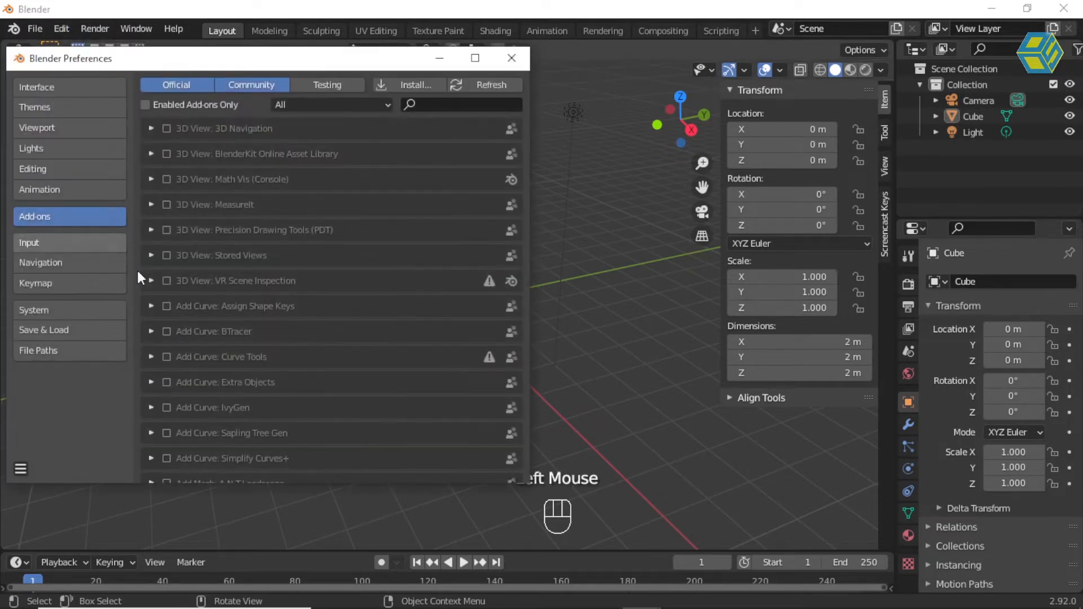
click(435, 105)
text(a)
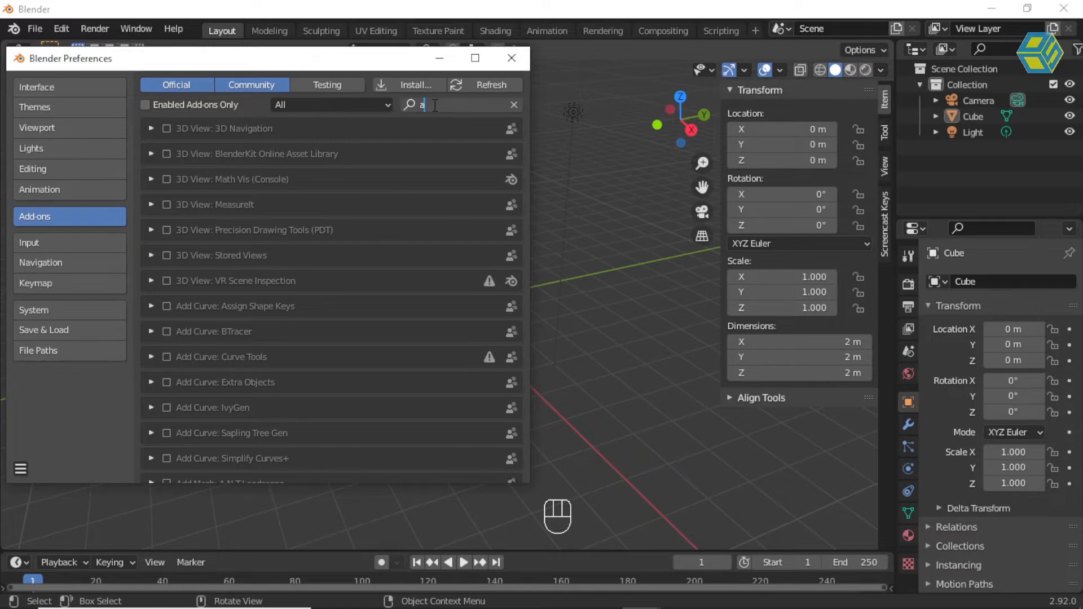
text(li)
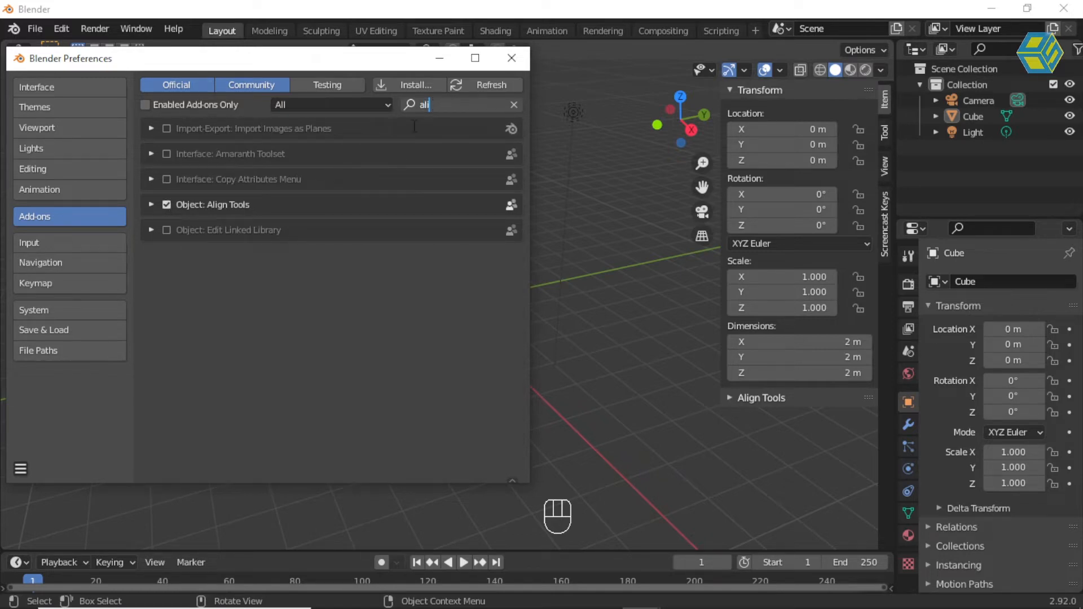
click(166, 205)
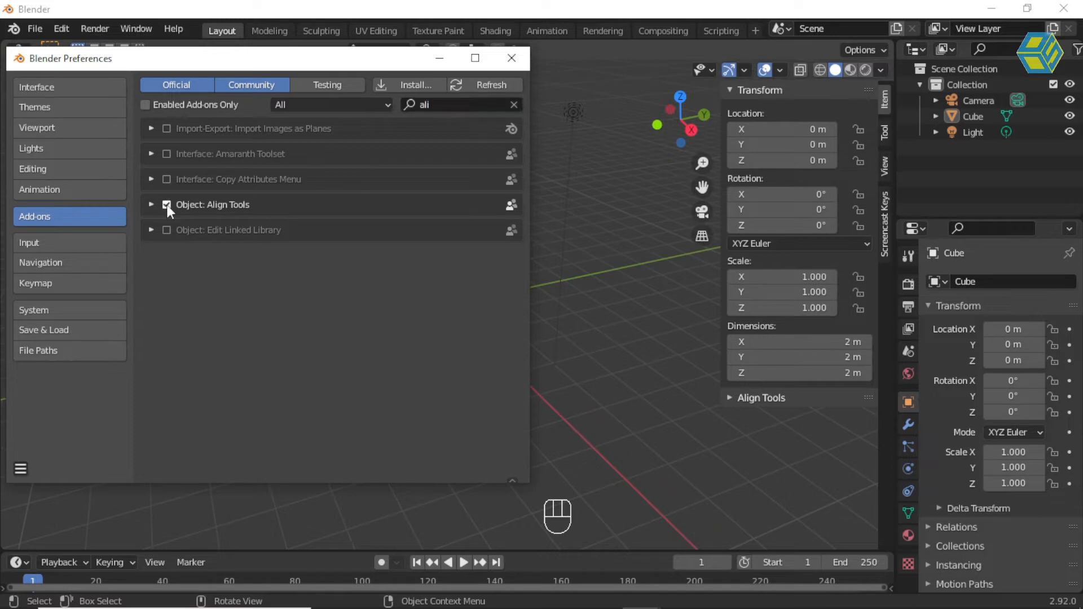
click(164, 204)
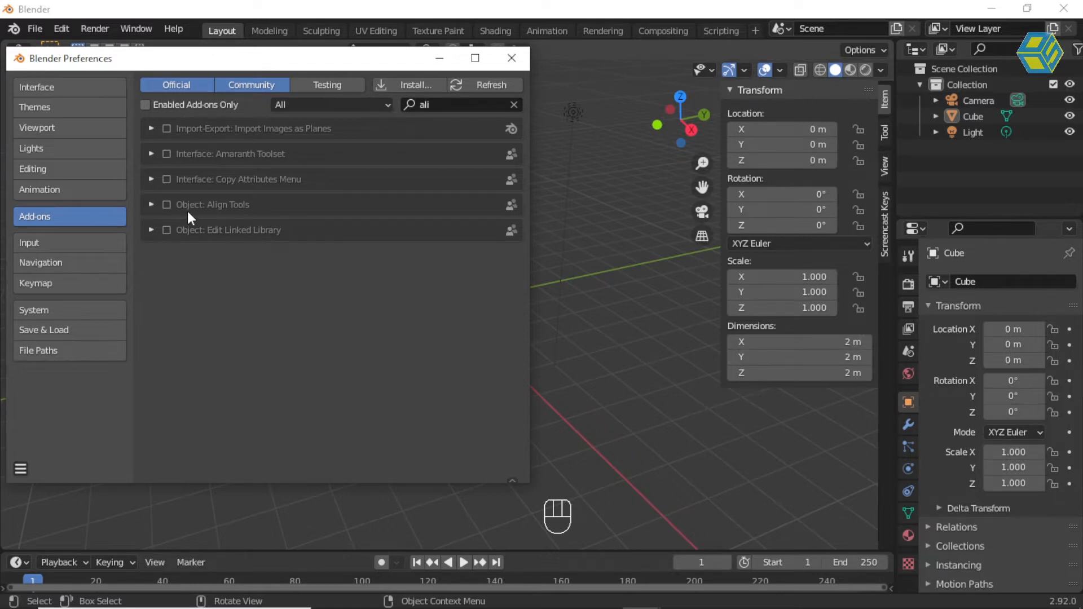
click(167, 204)
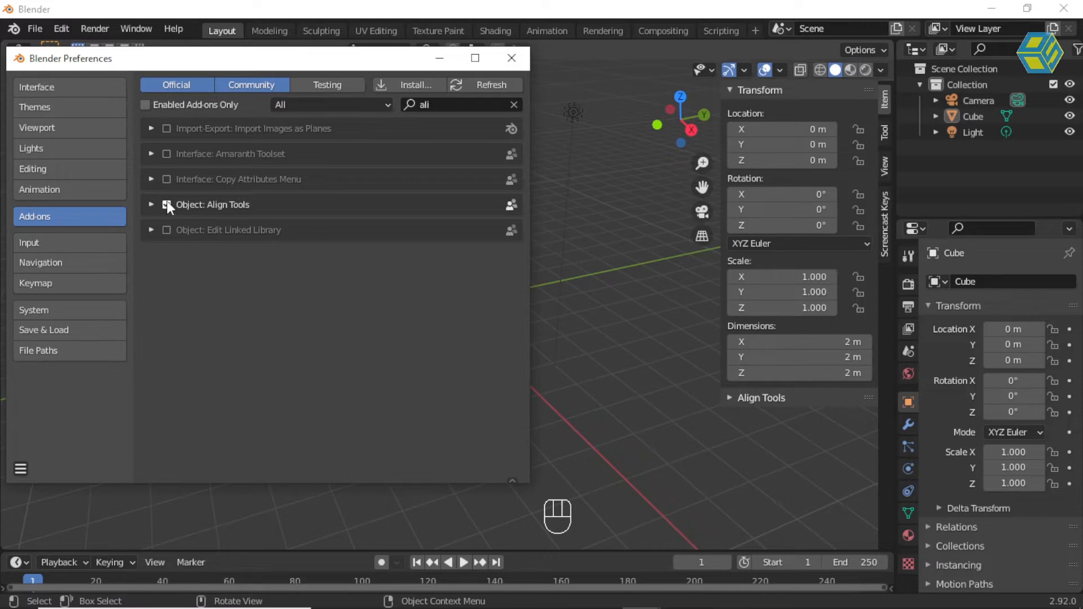
click(512, 58)
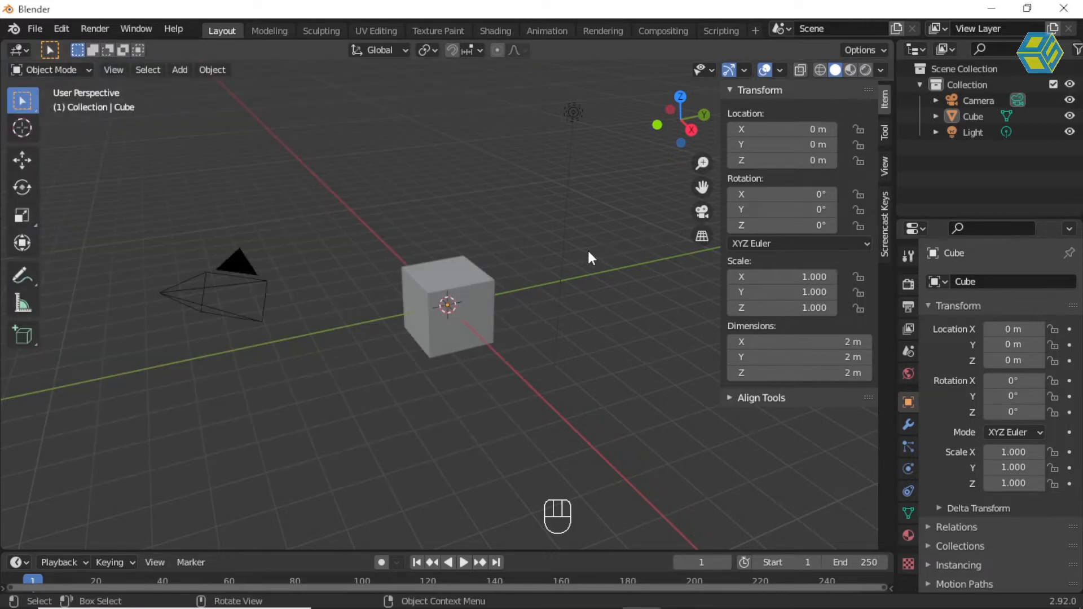
Hide the sidebar and turn off viewport visibility for the Light and Camera object types
middle_drag(583, 259, 695, 215)
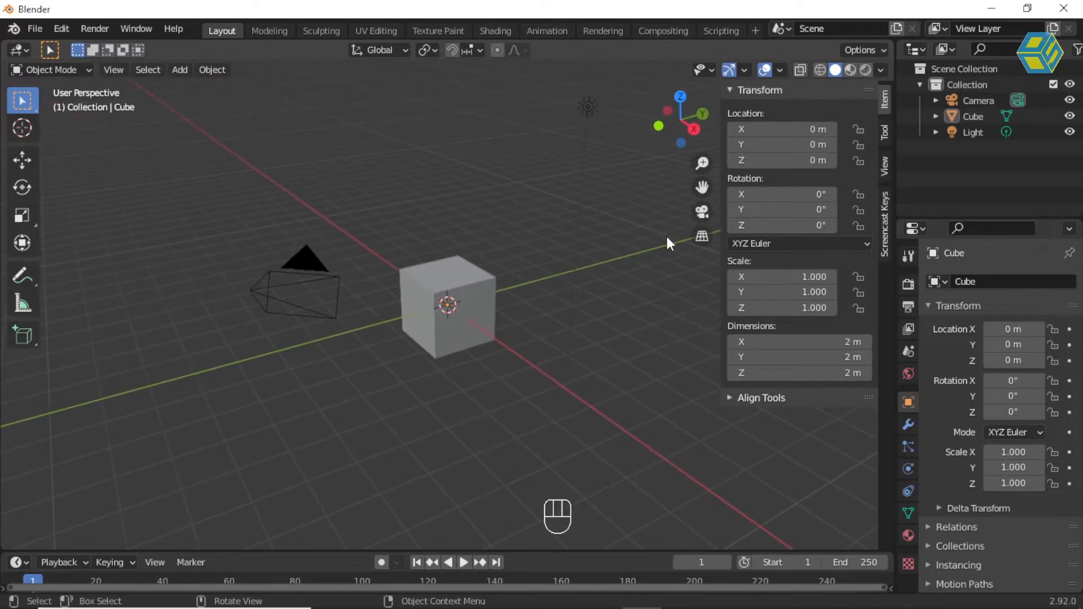
key(n)
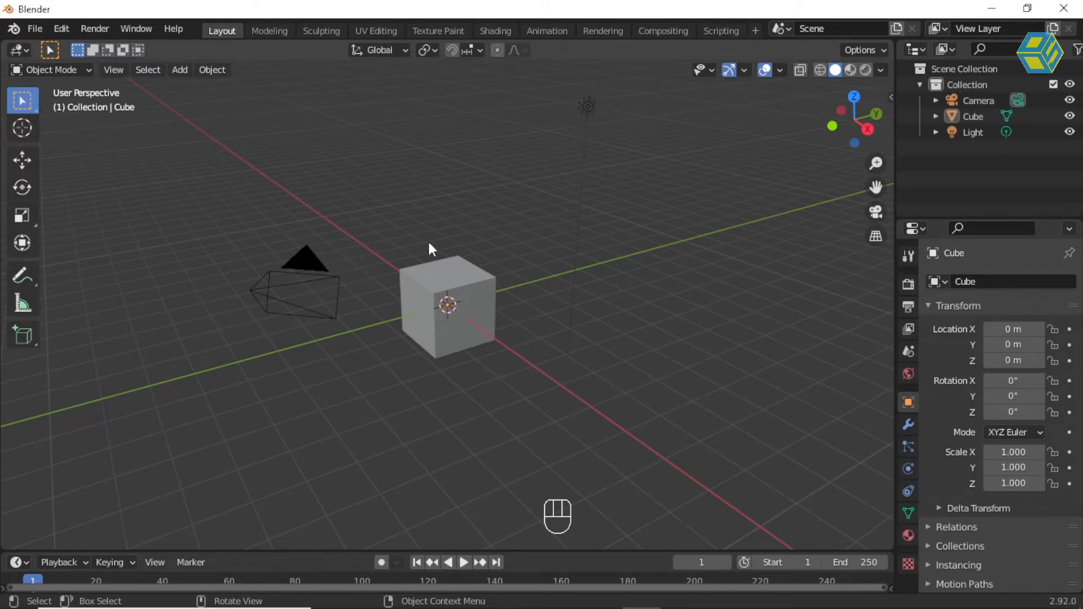
drag(567, 83, 616, 132)
drag(230, 234, 333, 336)
click(711, 69)
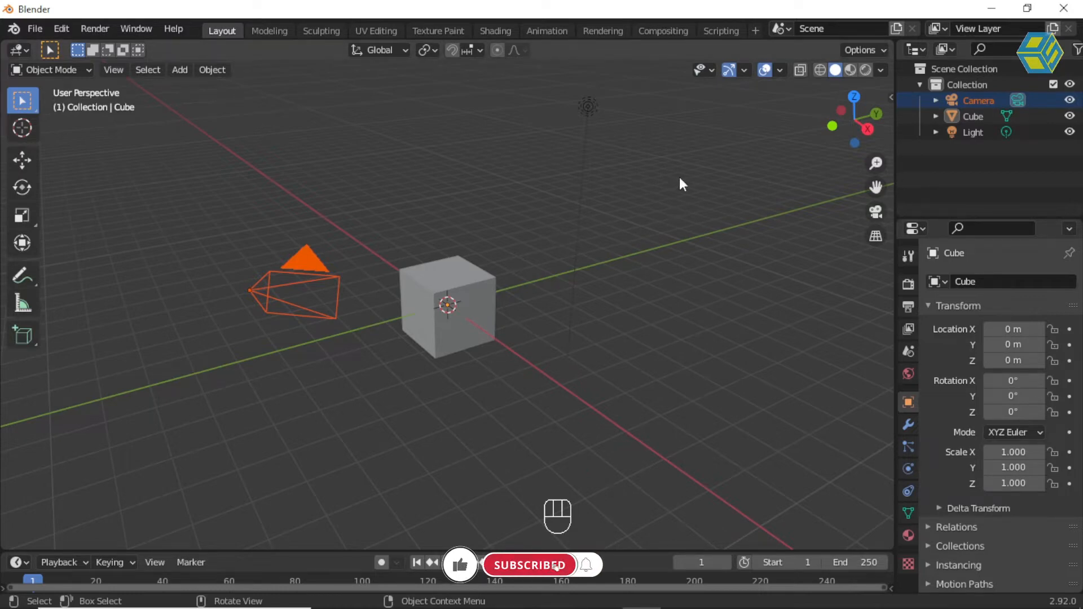
click(713, 70)
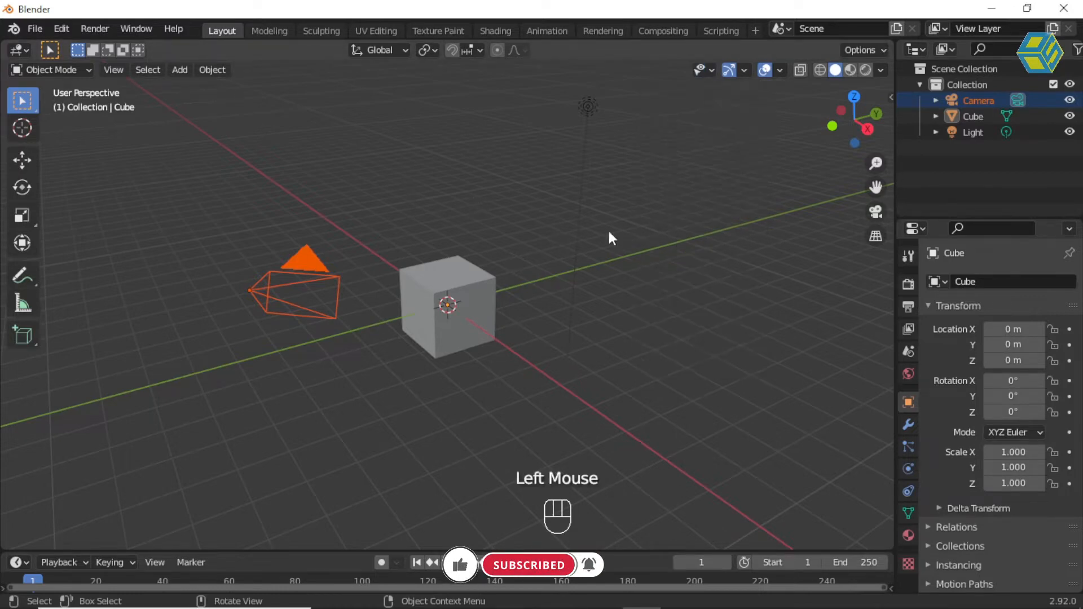
click(709, 70)
click(735, 309)
click(713, 70)
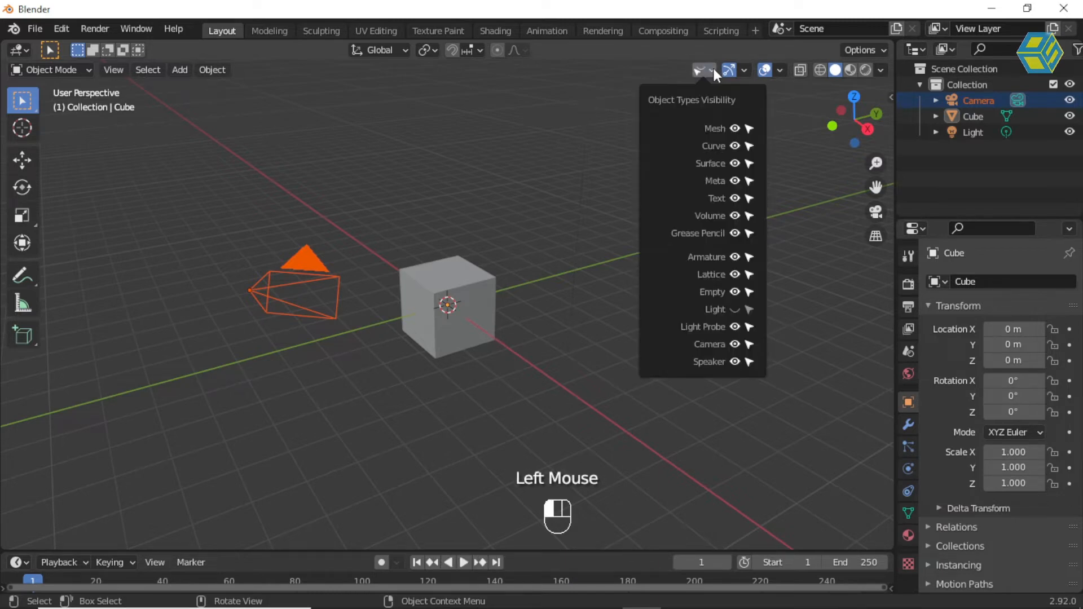
click(734, 344)
click(596, 333)
middle_drag(588, 321, 558, 320)
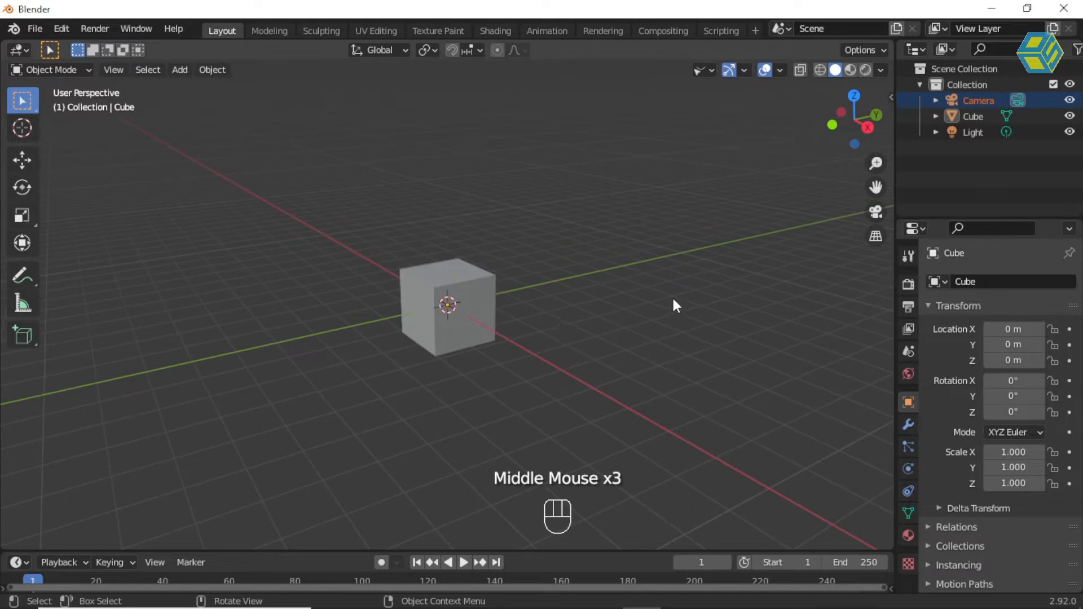
Bring back the sidebar and expand the Align Tools section to show all its options
key(n)
click(741, 399)
scroll(756, 399, down, 2)
scroll(776, 384, down, 3)
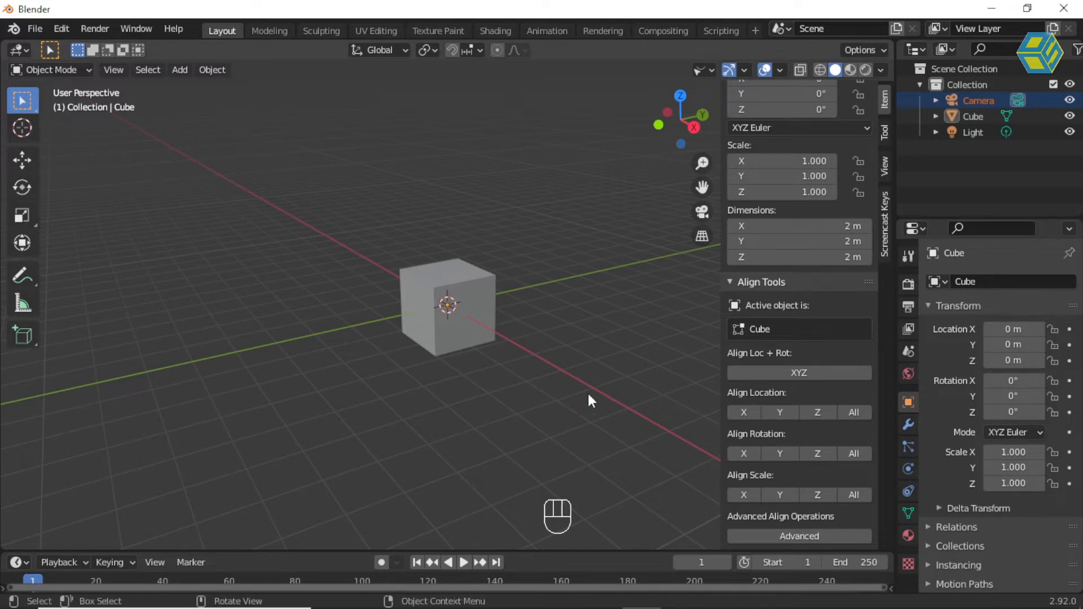
Duplicate the cube and move the copy to about X 4.57 m, Y 11.37 m
click(586, 366)
middle_drag(581, 353, 460, 340)
middle_click(604, 332)
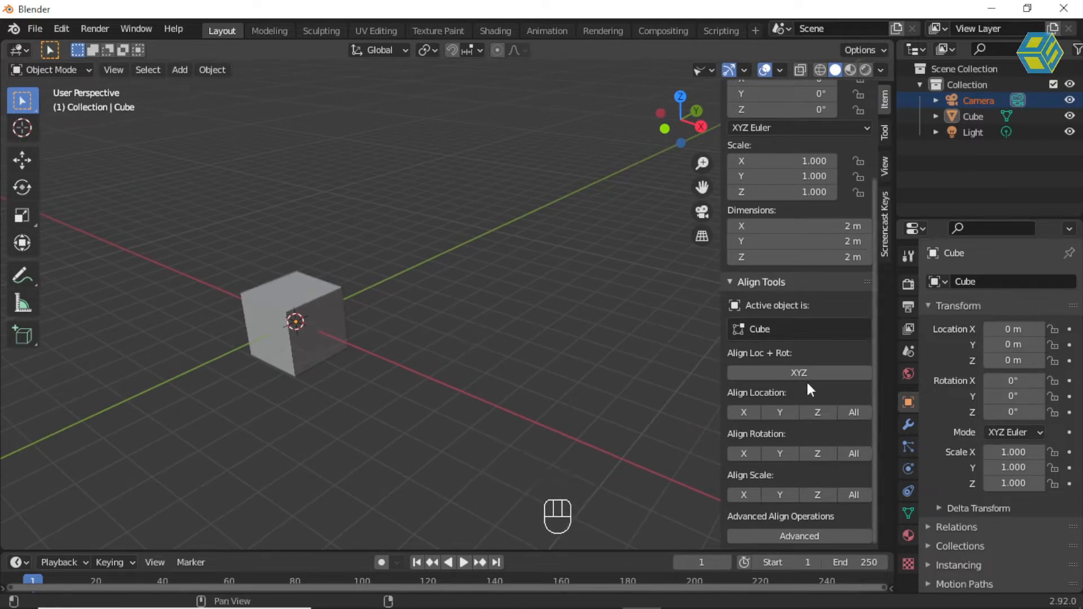
click(312, 305)
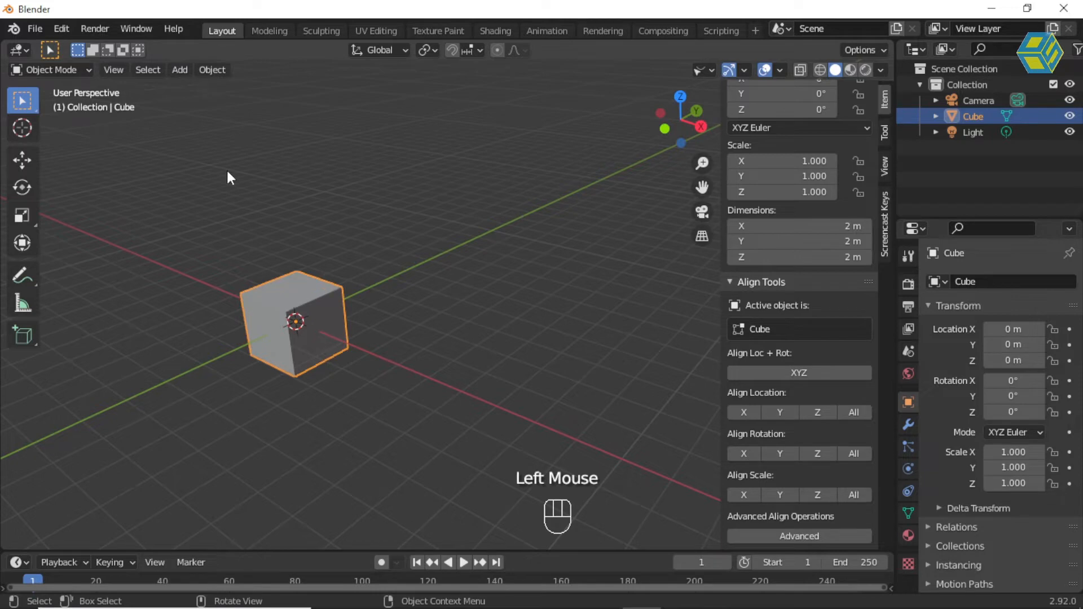
key(shift+d)
key(Return)
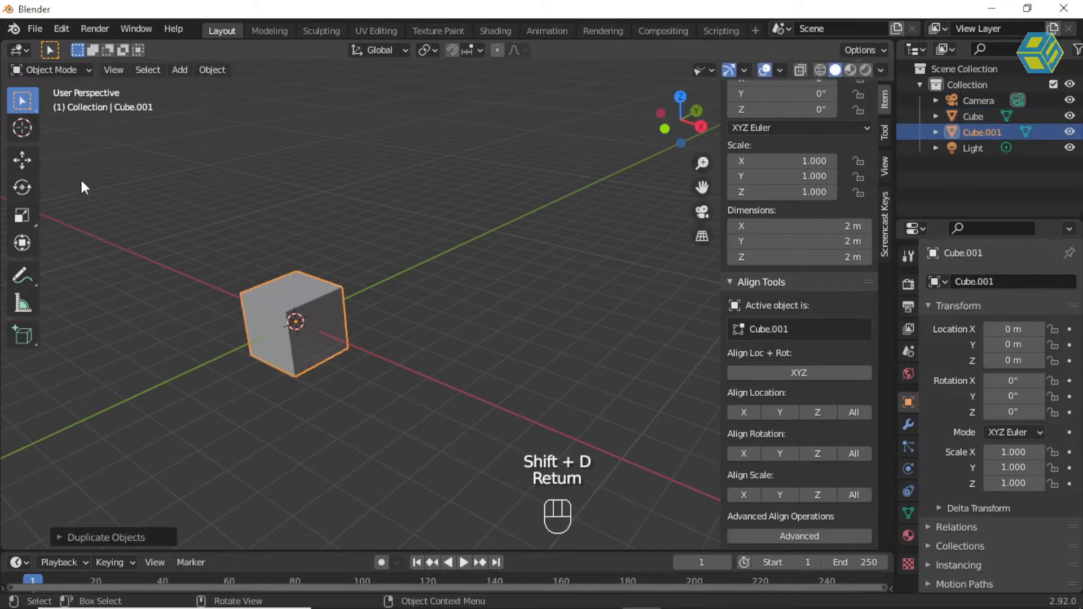
click(22, 160)
drag(341, 300, 551, 282)
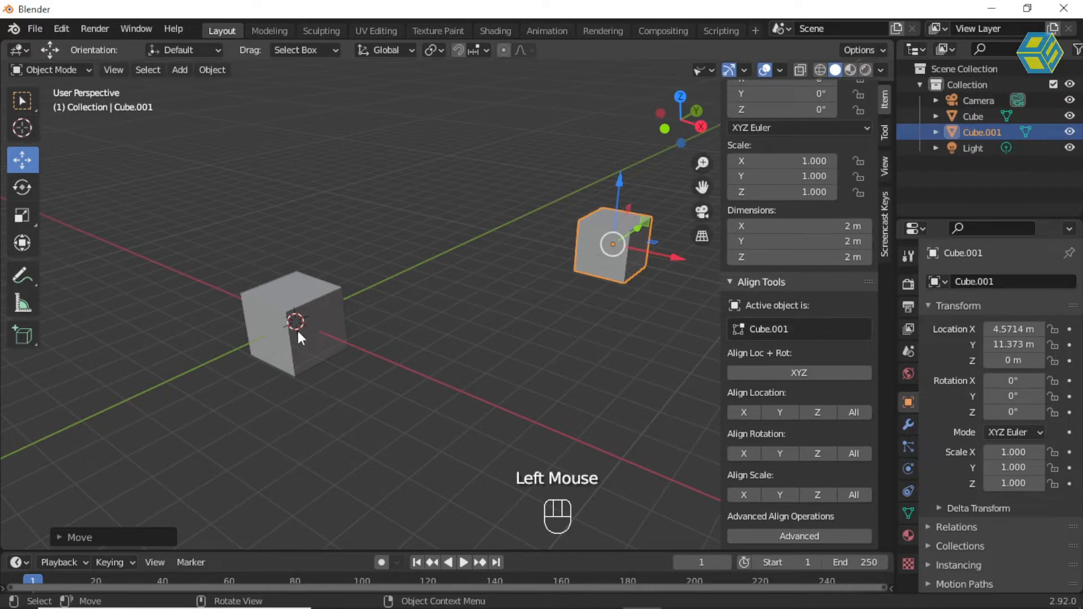
Duplicate the original cube again and move this copy to about Y -9.63 m, Z -2.36 m
click(313, 295)
key(shift+d)
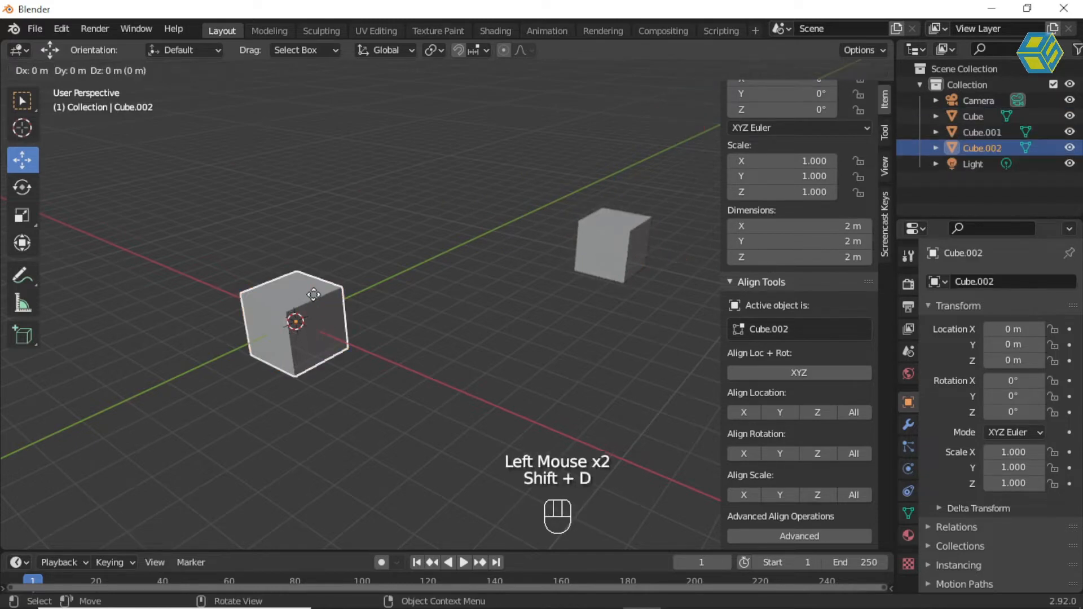
key(Return)
drag(342, 300, 177, 357)
scroll(186, 356, down, 3)
drag(364, 319, 238, 397)
Raise the first cube copy along Z to about 3.24 m
middle_drag(334, 382, 339, 333)
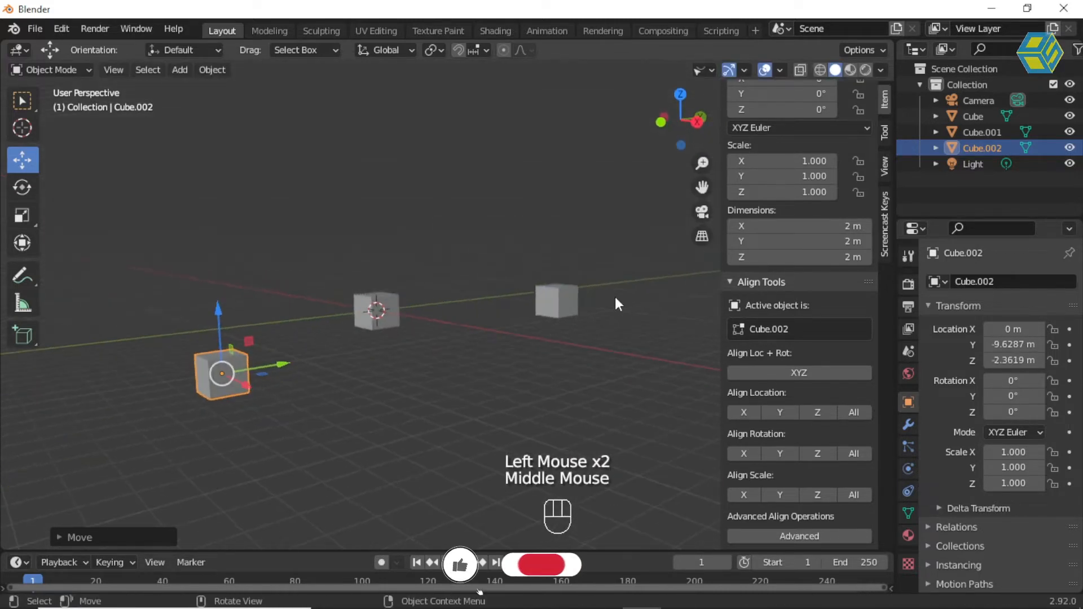
click(557, 293)
drag(557, 236, 556, 186)
Move the second cube copy along X to about -5.51 m and deselect it
middle_drag(462, 295, 364, 430)
click(361, 432)
drag(396, 438, 405, 389)
scroll(407, 390, up, 1)
middle_drag(383, 390, 297, 343)
click(270, 255)
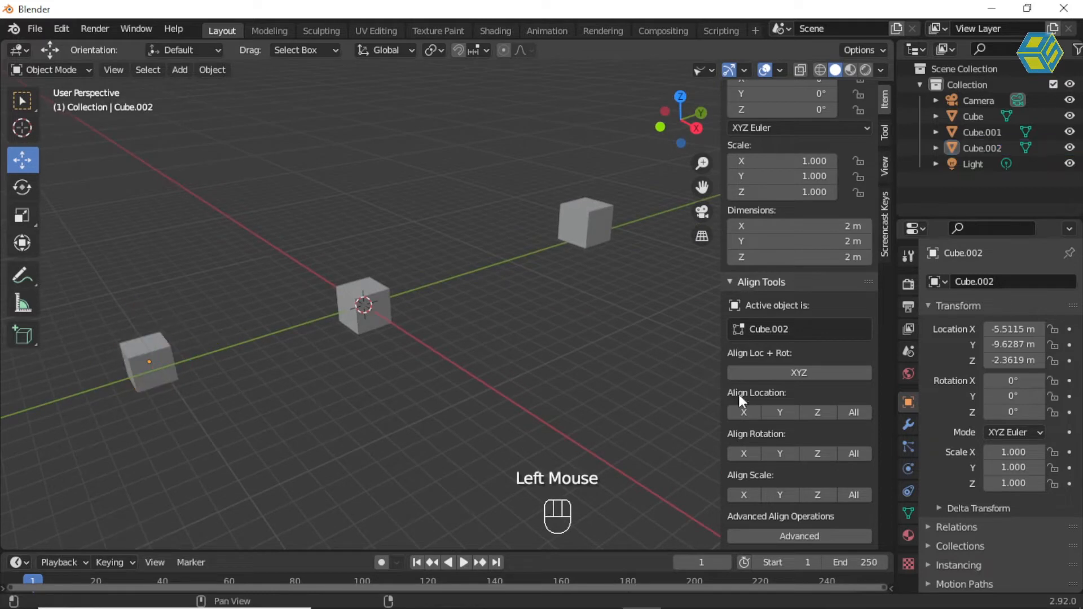
Select all three cubes, picking the raised first copy last as the active object
click(150, 346)
shift+click(353, 291)
shift+click(584, 219)
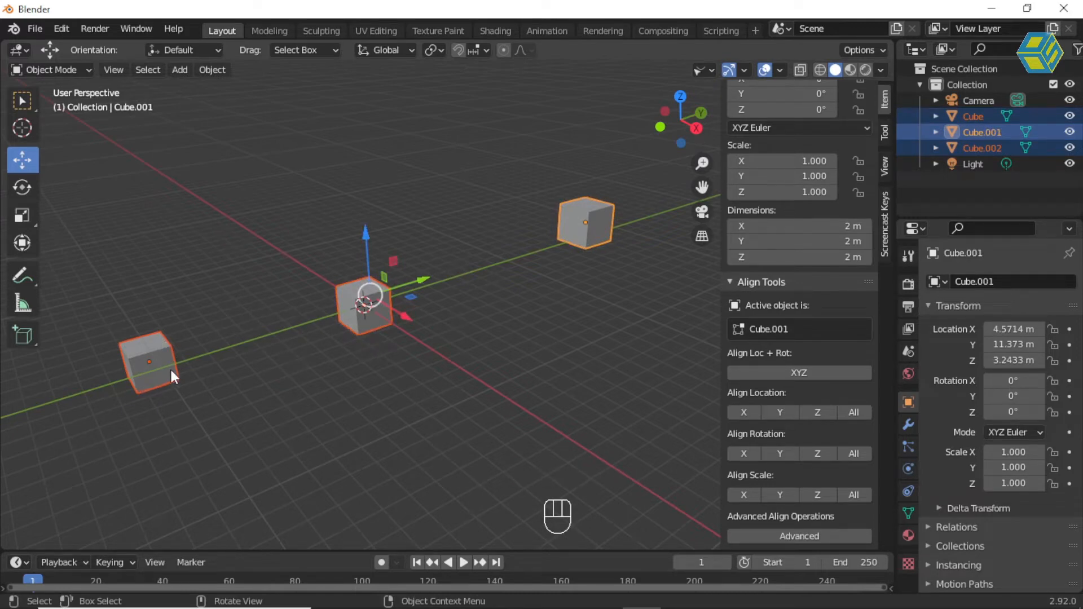
Annotate the cubes by circling the active one, marking and encircling the other two, and drawing an arrow toward the active cube
click(23, 278)
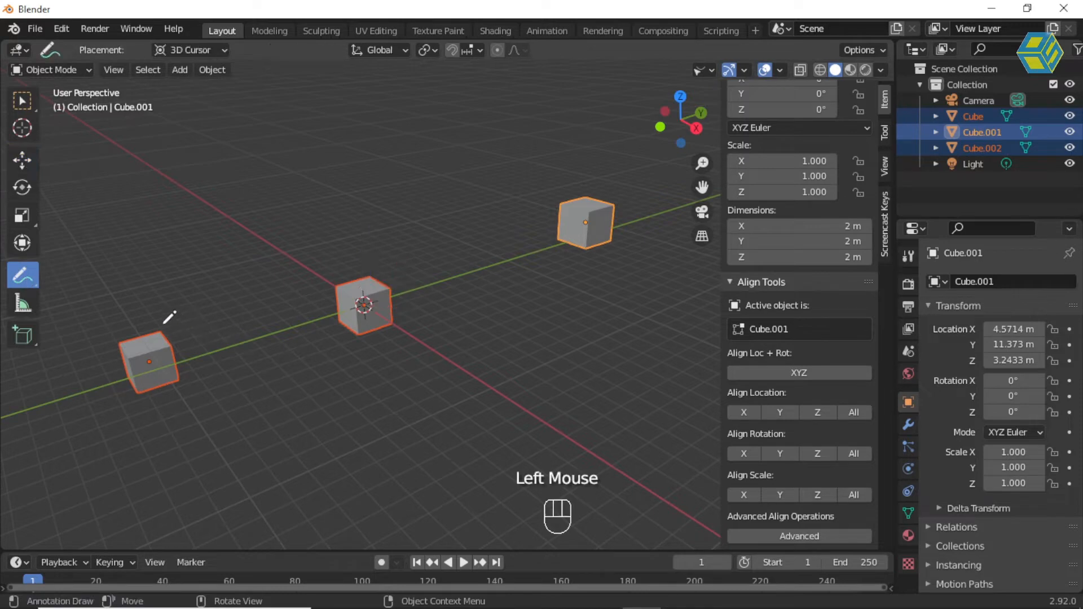
mouse_move(165, 323)
mouse_down()
mouse_move(186, 338)
mouse_move(184, 400)
mouse_up()
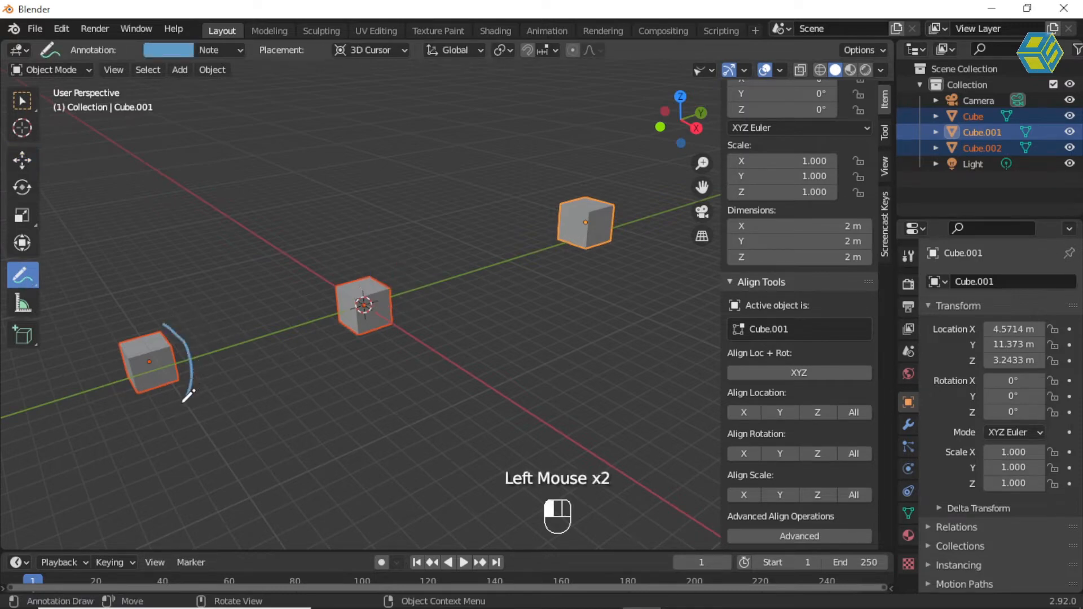
drag(360, 261, 413, 338)
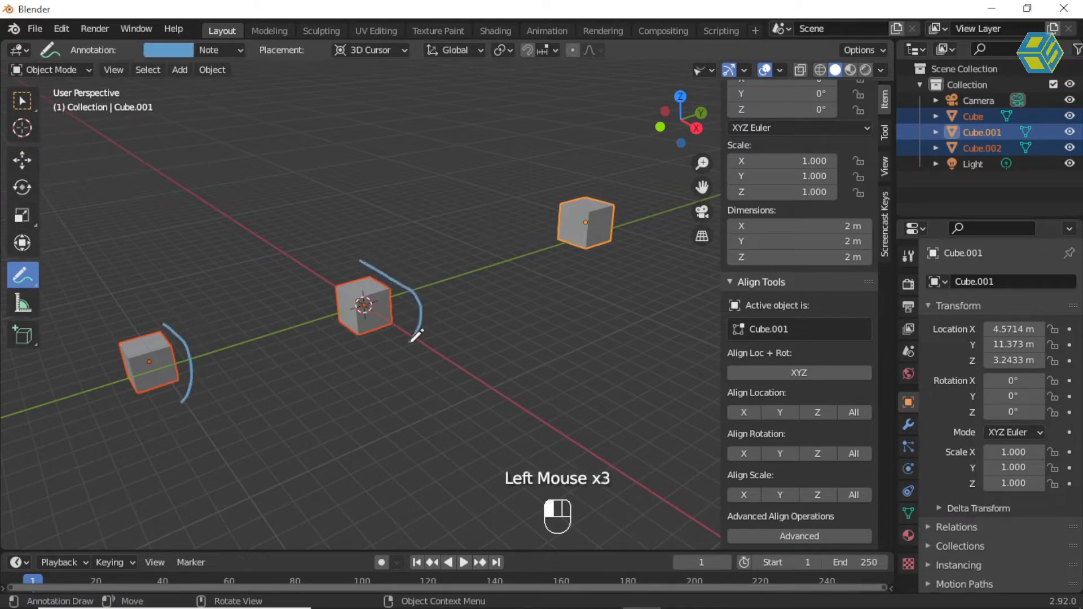
mouse_move(557, 188)
mouse_down()
mouse_move(636, 275)
mouse_move(552, 185)
mouse_up()
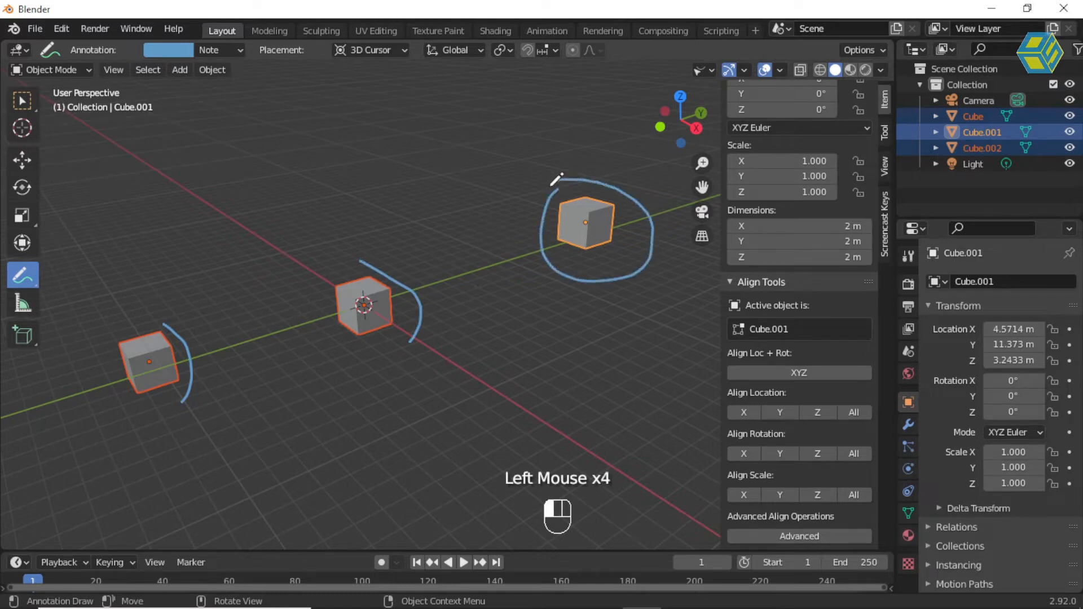
mouse_move(405, 235)
mouse_down()
mouse_move(308, 222)
mouse_move(104, 343)
mouse_move(103, 368)
mouse_up()
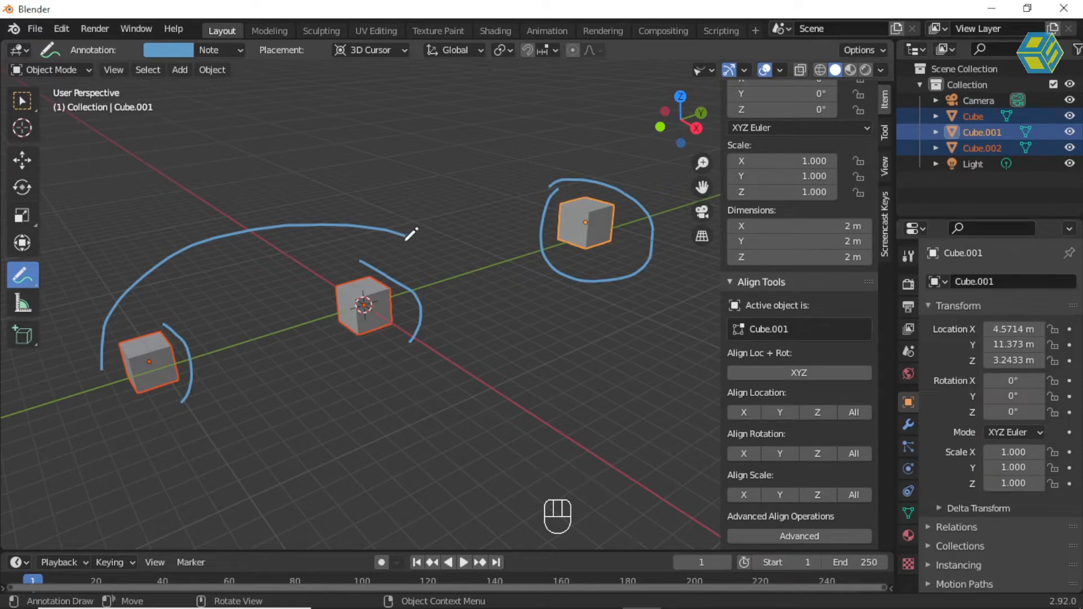
mouse_move(411, 238)
mouse_down()
mouse_move(469, 347)
mouse_move(181, 431)
mouse_move(113, 349)
mouse_up()
mouse_move(447, 273)
mouse_down()
mouse_move(507, 256)
mouse_move(511, 281)
mouse_up()
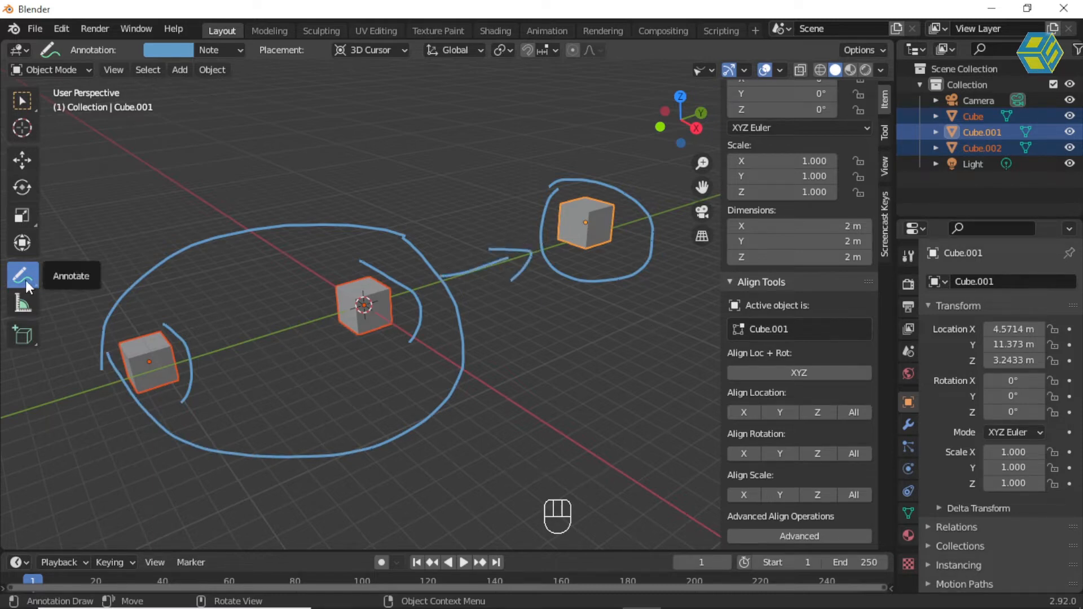
Erase all the annotation strokes around the cubes with the Annotate Eraser and return to the Select Box tool
click(27, 285)
mouse_move(25, 287)
mouse_down()
mouse_move(26, 276)
mouse_move(79, 373)
mouse_up()
mouse_move(235, 290)
mouse_down()
mouse_move(126, 317)
mouse_move(172, 356)
mouse_move(374, 387)
mouse_move(367, 242)
mouse_move(274, 218)
mouse_move(420, 333)
mouse_move(651, 181)
mouse_move(637, 287)
mouse_move(474, 248)
mouse_move(246, 457)
mouse_move(109, 380)
mouse_move(135, 378)
mouse_up()
click(29, 104)
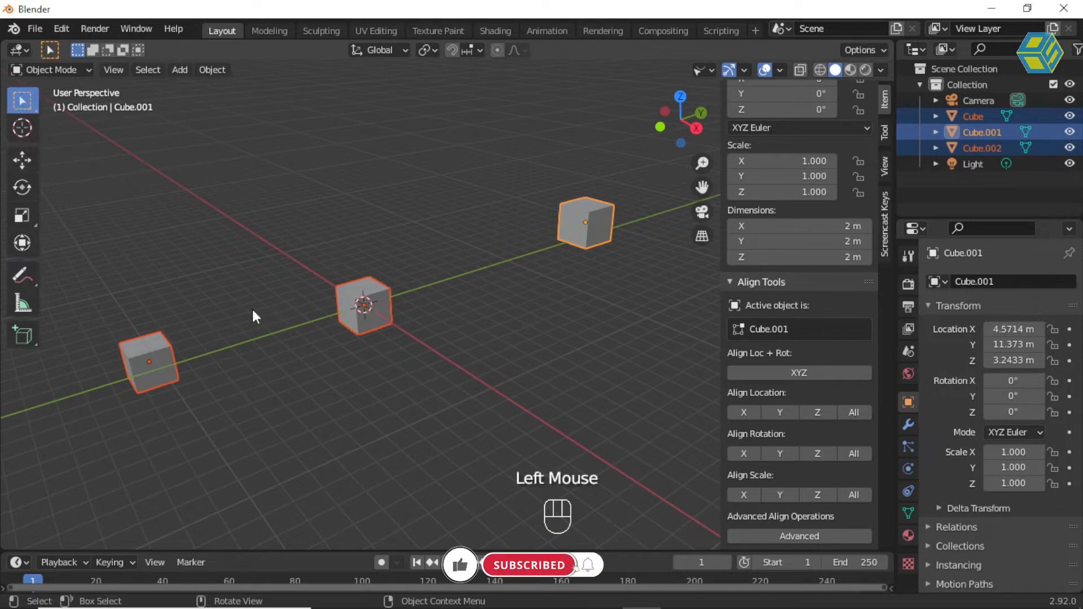
Make the second cube copy active, then annotate a circle around the other two cubes with an arrow toward it
shift+click(147, 351)
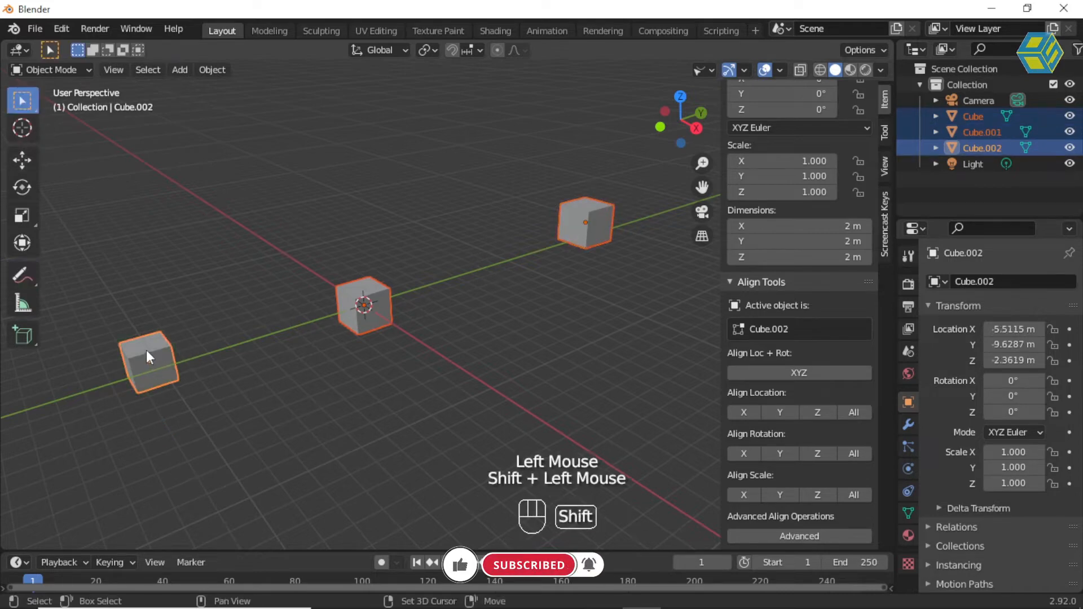
click(28, 274)
drag(29, 275, 60, 278)
mouse_move(567, 169)
mouse_down()
mouse_move(460, 154)
mouse_move(442, 379)
mouse_move(641, 200)
mouse_move(536, 172)
mouse_up()
mouse_move(270, 314)
mouse_down()
mouse_move(213, 331)
mouse_move(239, 352)
mouse_up()
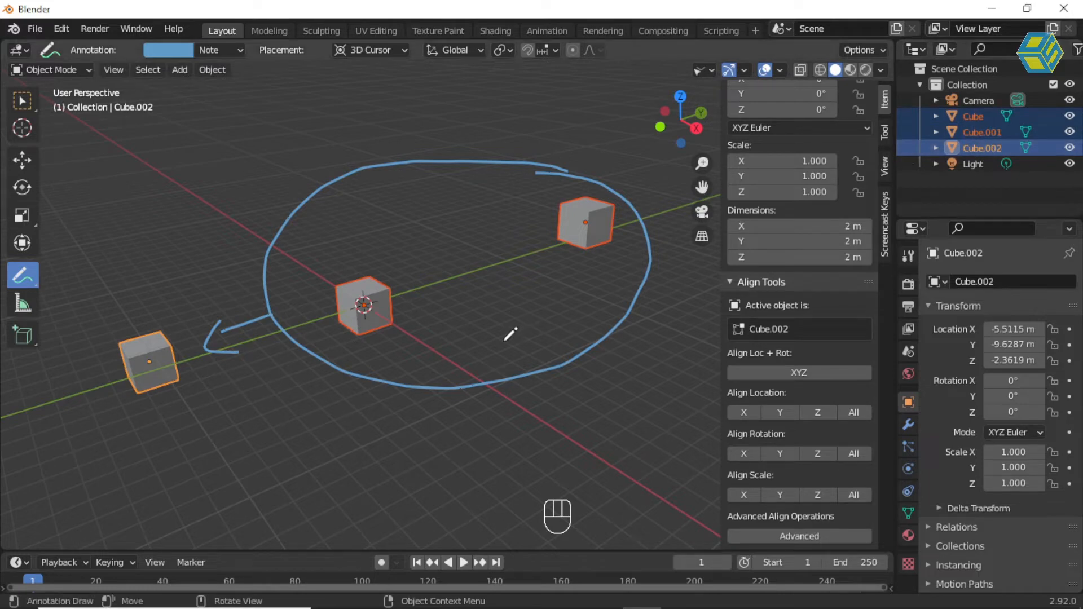
key(shift+z)
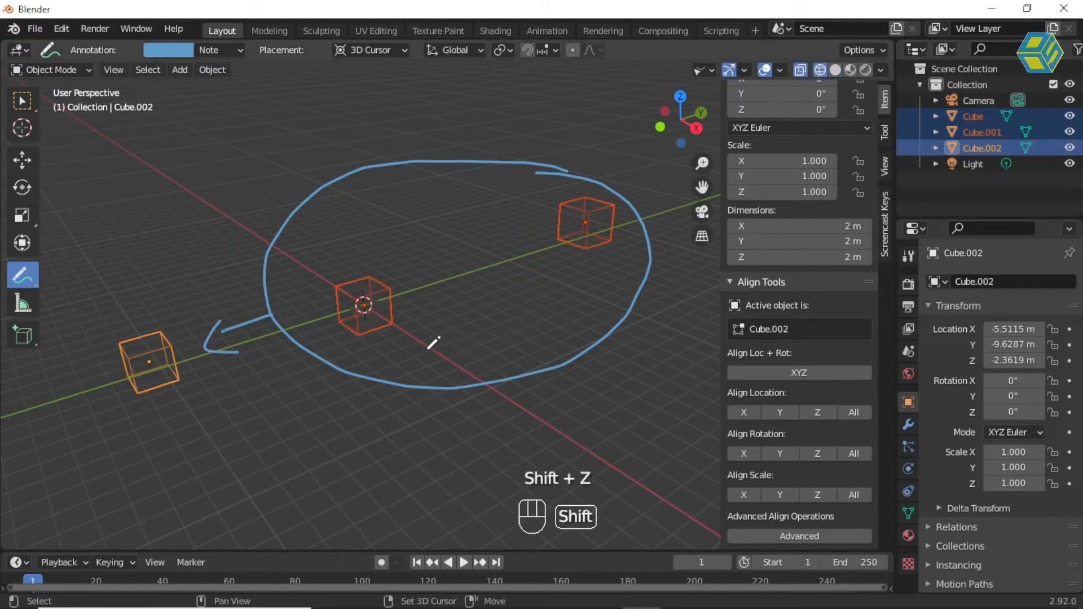
key(shift+z)
Erase the circle and arrow annotations with the Annotate Eraser and switch back to the Select Box tool
click(25, 276)
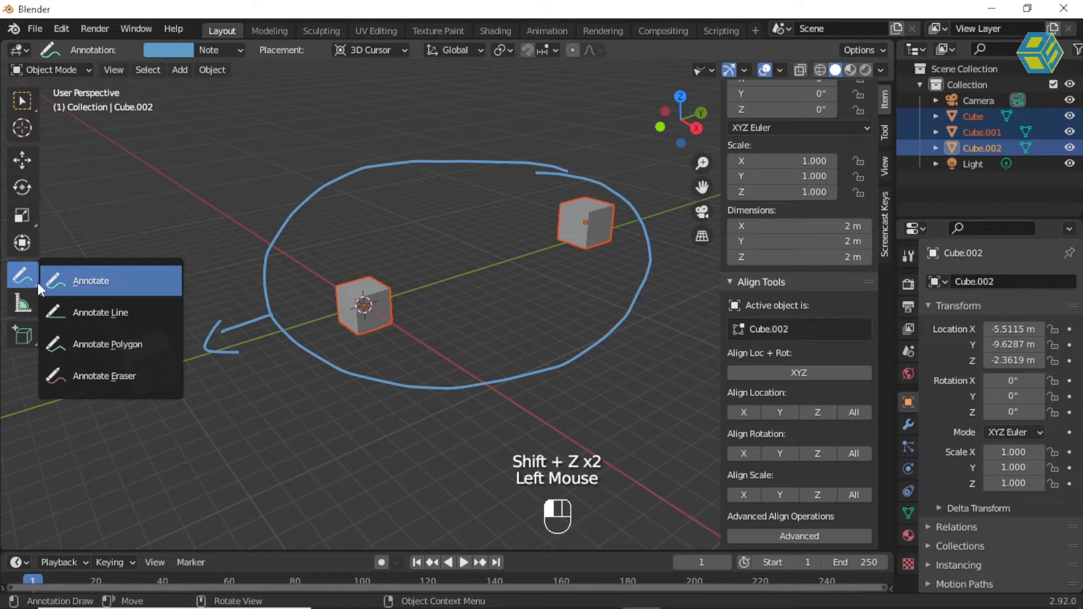
click(94, 378)
mouse_move(266, 275)
mouse_down()
mouse_move(332, 364)
mouse_move(547, 370)
mouse_move(649, 271)
mouse_move(609, 172)
mouse_move(460, 165)
mouse_move(312, 180)
mouse_move(249, 273)
mouse_up()
drag(248, 320, 210, 356)
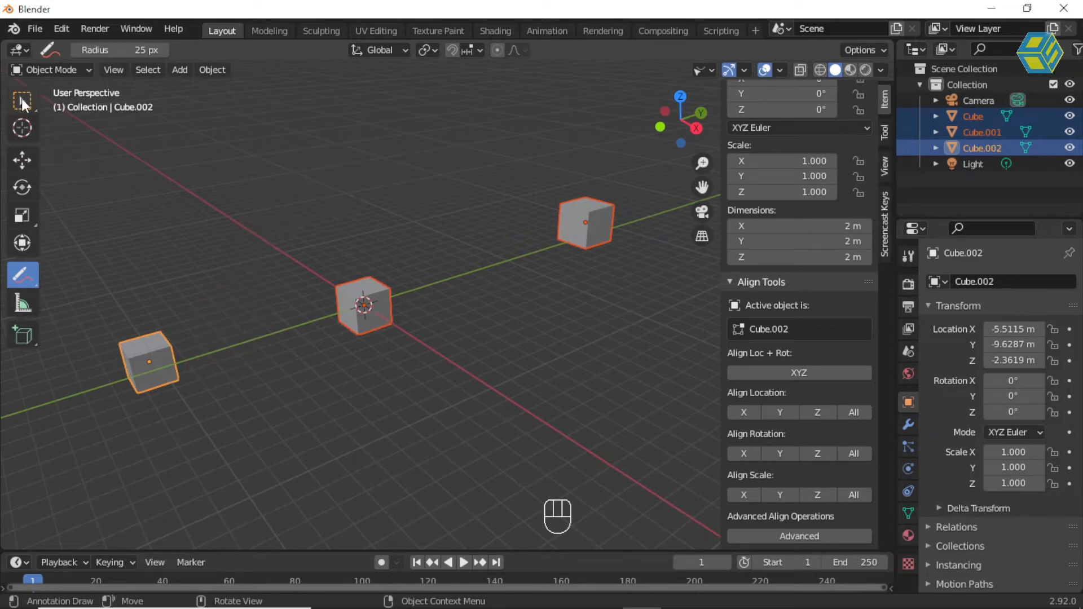
click(22, 101)
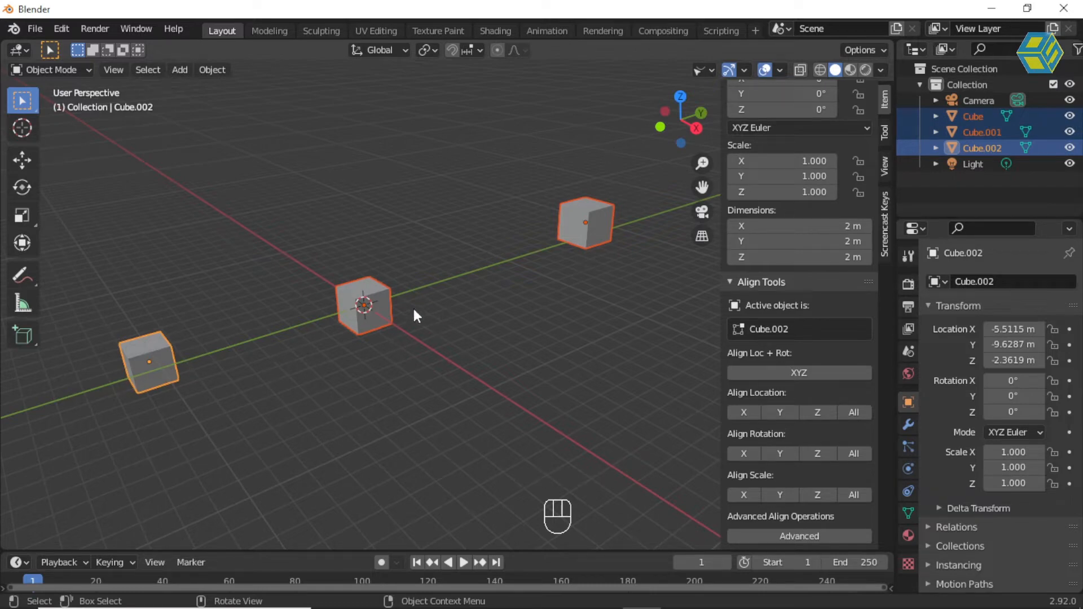
Align the X location of the selected cubes to the active second copy and inspect the row from the front
middle_drag(158, 371, 102, 406)
scroll(186, 399, up, 1)
middle_drag(192, 402, 221, 417)
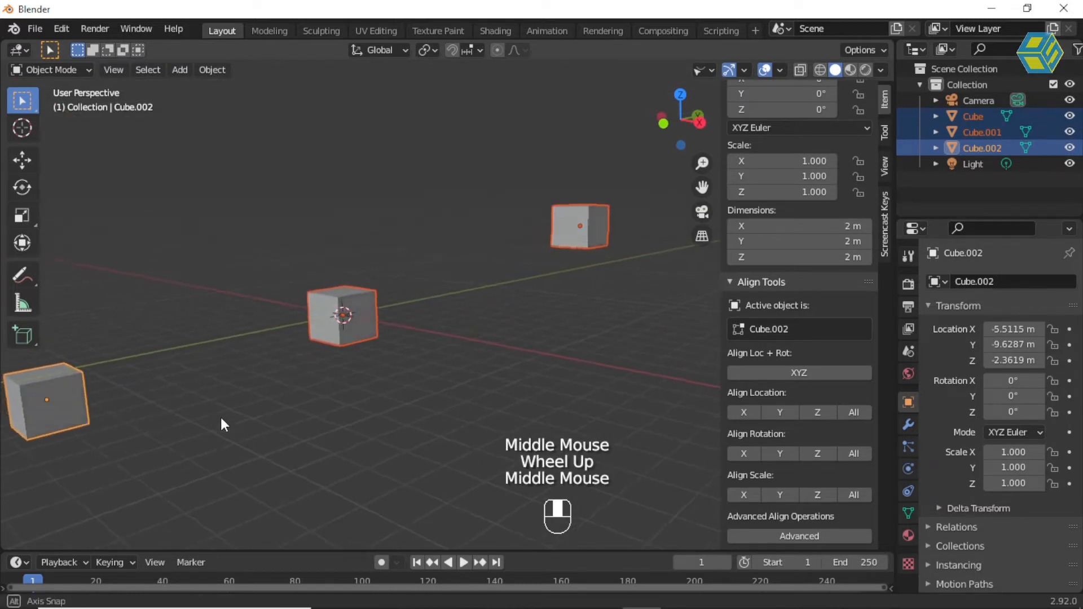
scroll(249, 404, down, 2)
middle_drag(277, 398, 272, 404)
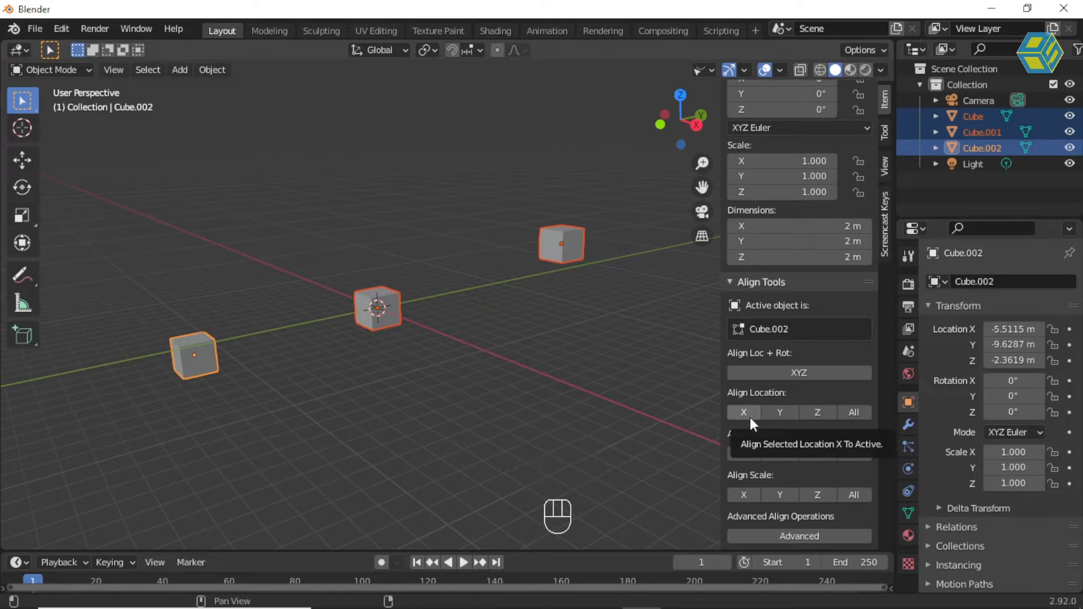
middle_drag(427, 360, 496, 323)
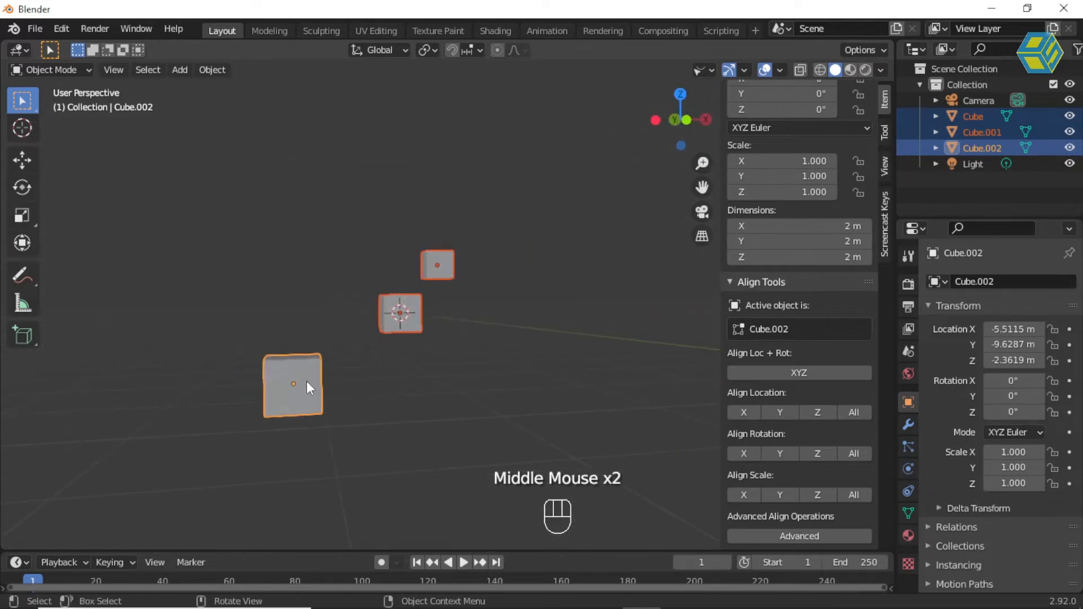
middle_drag(303, 387, 470, 408)
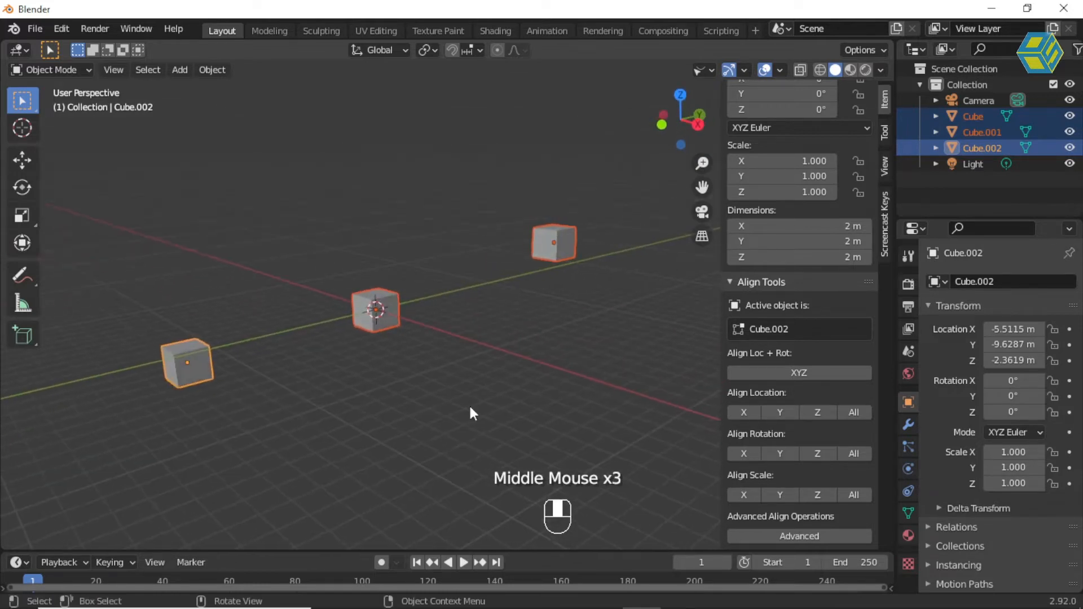
click(750, 414)
middle_drag(371, 388, 496, 363)
middle_click(417, 357)
middle_drag(418, 357, 392, 353)
Undo the X alignment and the preceding annotation and selection changes until only the second cube copy is selected
key(ctrl+z)
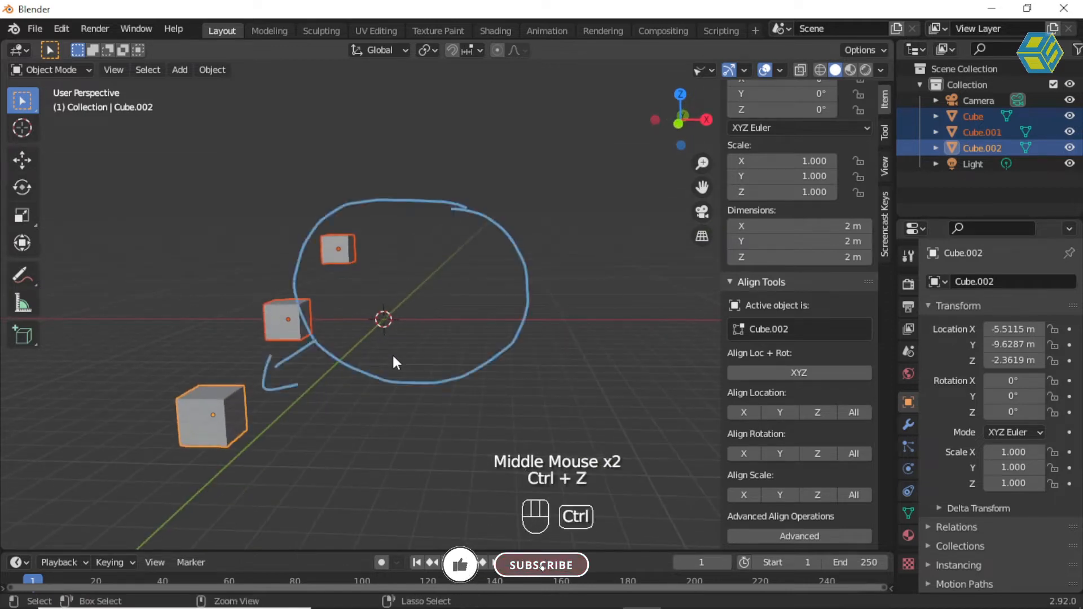
key(ctrl+z)
key(ctrl+z)
key(ctrl+z)
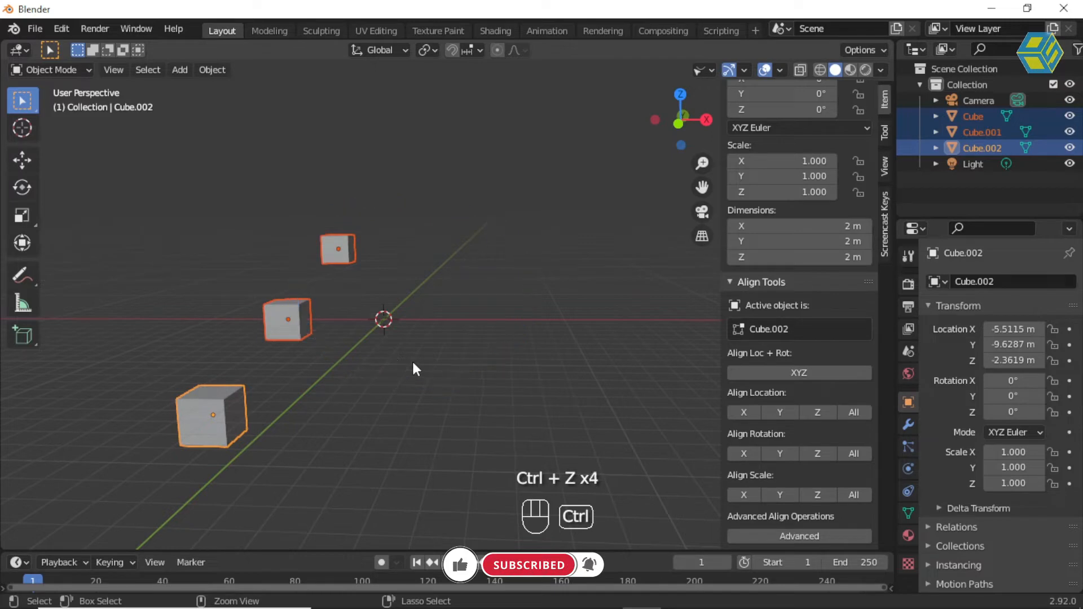
key(ctrl+z)
key(ctrl+z)
key(ctrl+z)
key(ctrl+z)
middle_drag(473, 374, 399, 387)
key(ctrl+z)
key(ctrl+z)
key(ctrl+z)
key(ctrl+z)
key(ctrl+z)
key(ctrl+z)
key(ctrl+z)
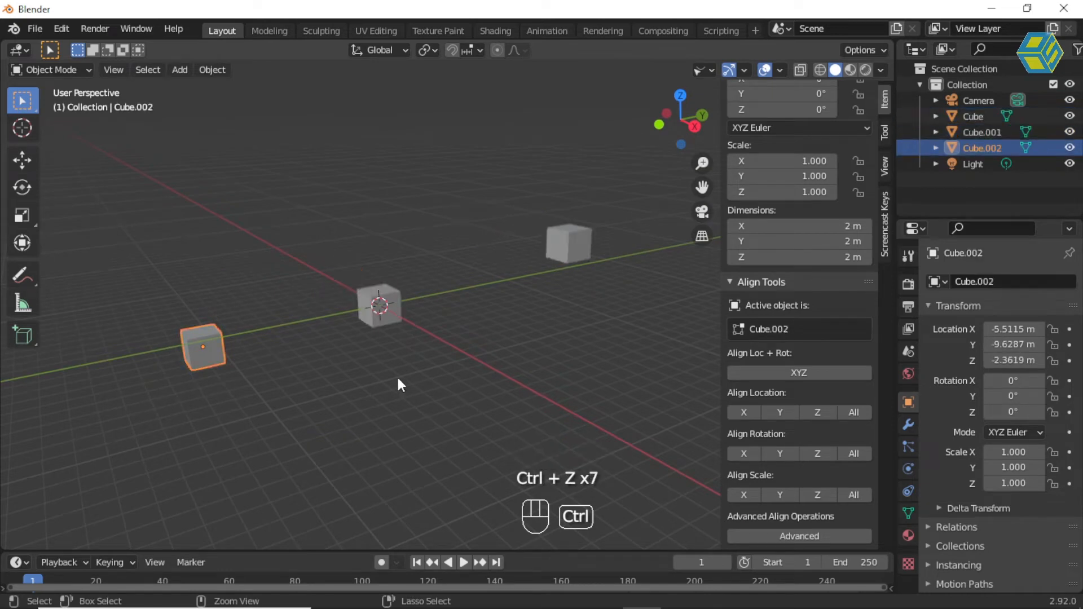
Try aligning the X location of all three cubes with the original centre cube as active, and undo the alignment
middle_drag(399, 380, 441, 367)
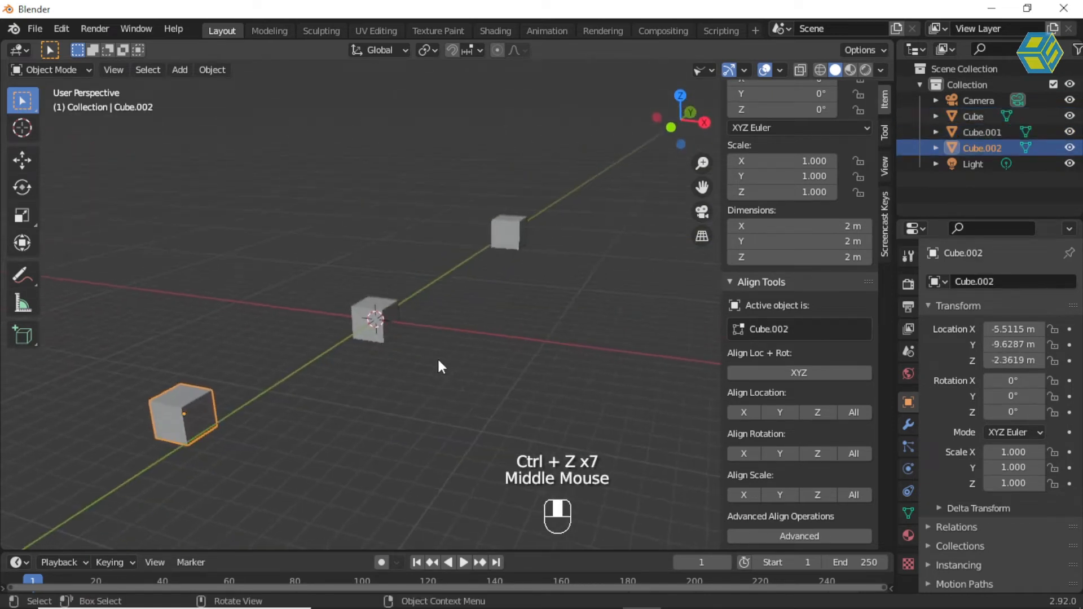
click(387, 314)
shift+click(502, 225)
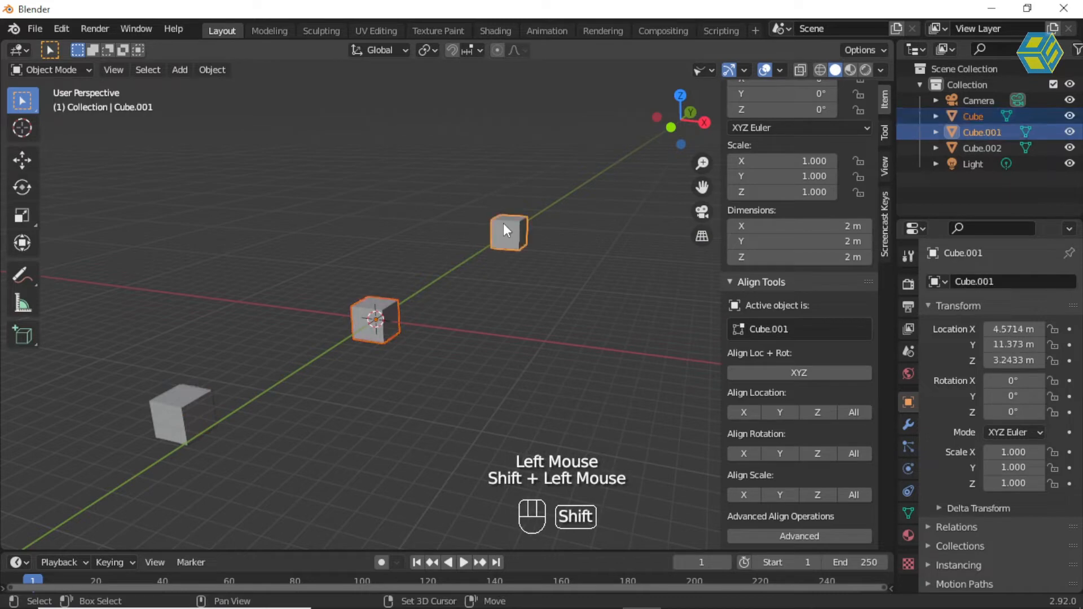
shift+click(199, 396)
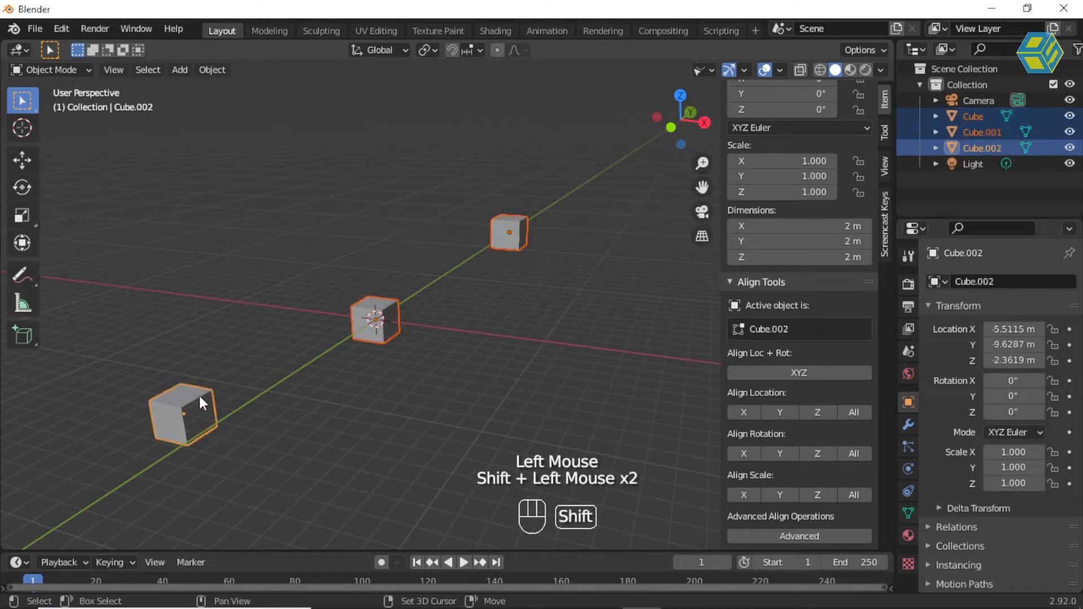
shift+click(384, 306)
middle_drag(643, 399, 476, 223)
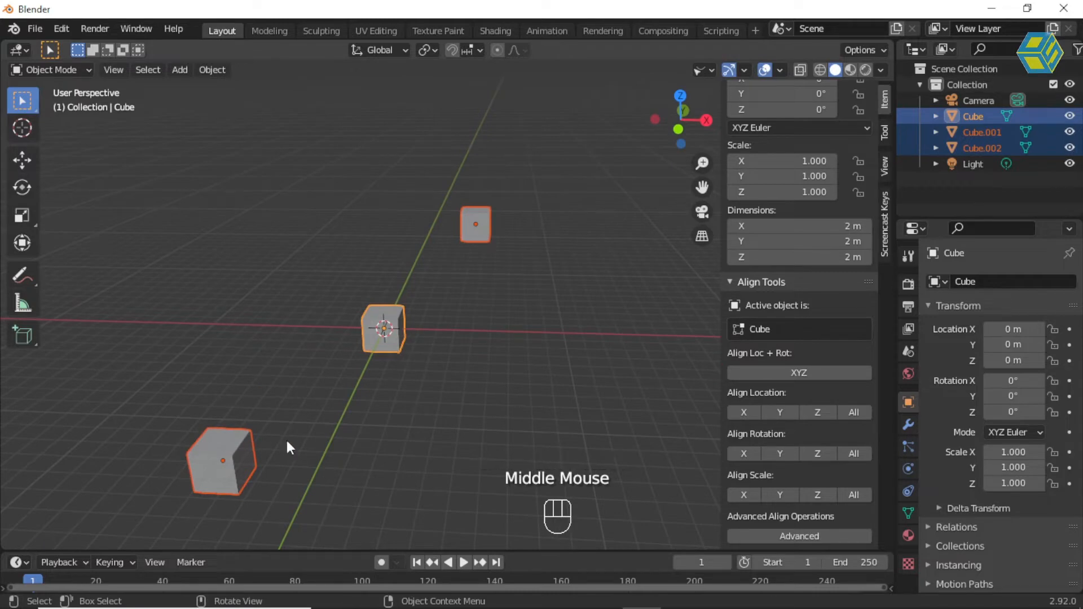
middle_drag(378, 419, 398, 418)
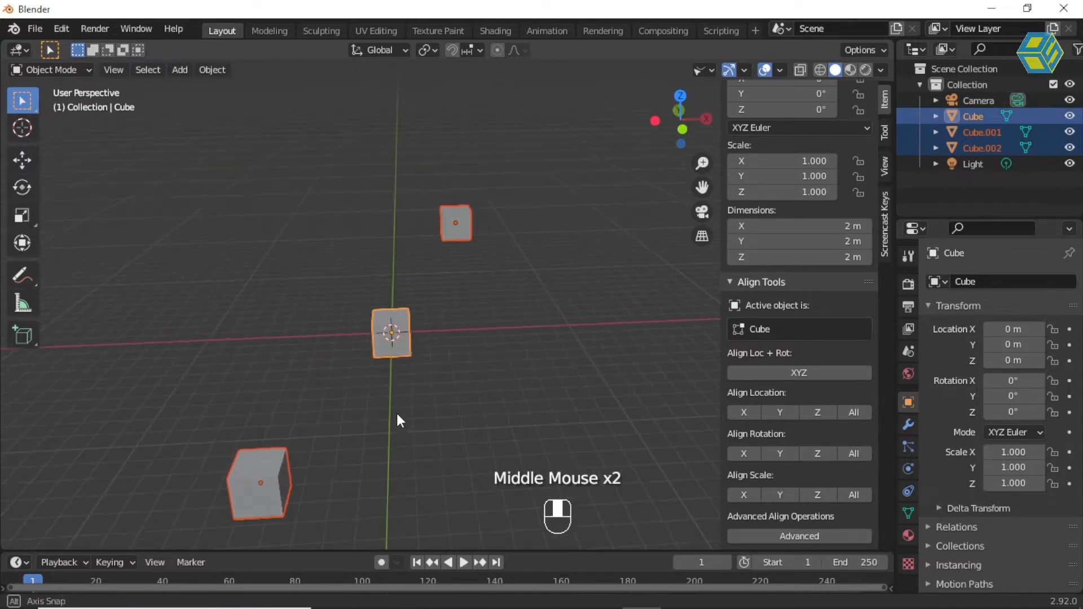
click(746, 411)
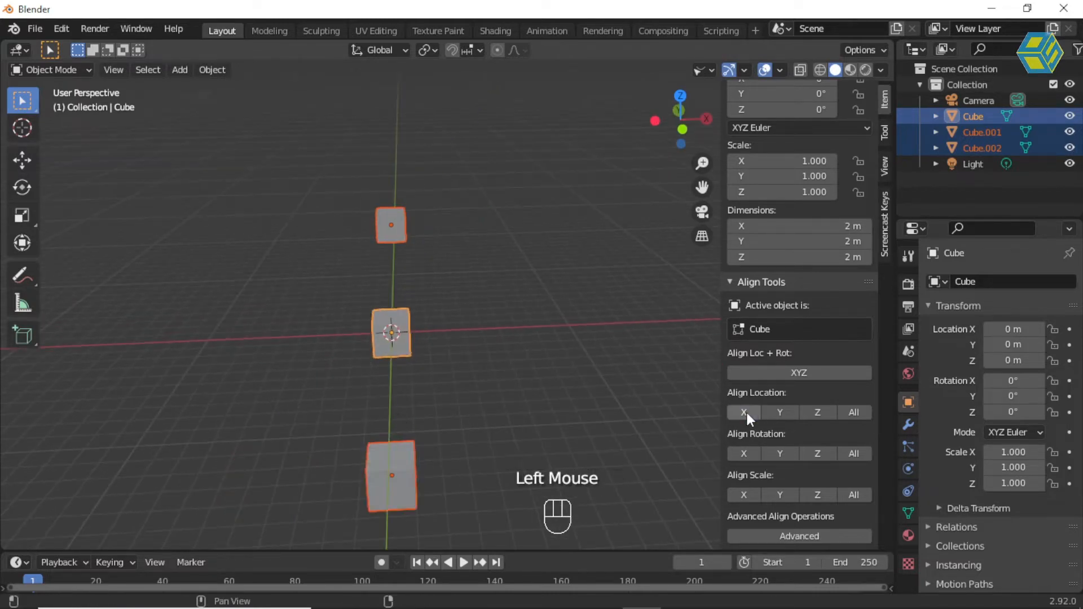
key(ctrl+z)
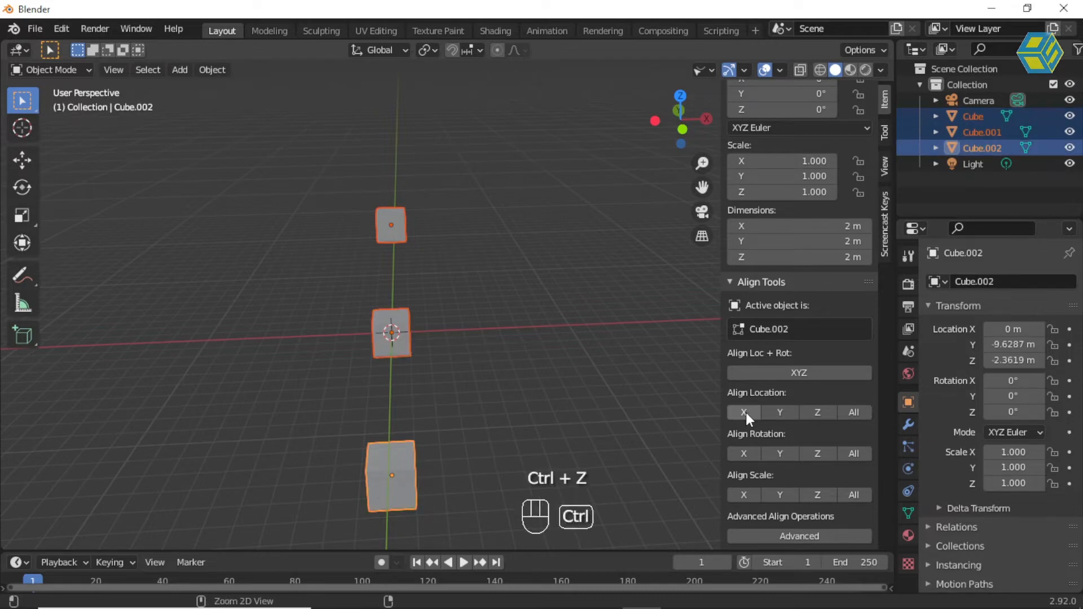
key(ctrl+z)
Raise the first cube copy along Z to about 7.51 m and lower the second copy to about -6.02 m
middle_drag(523, 404, 468, 407)
click(515, 264)
click(514, 243)
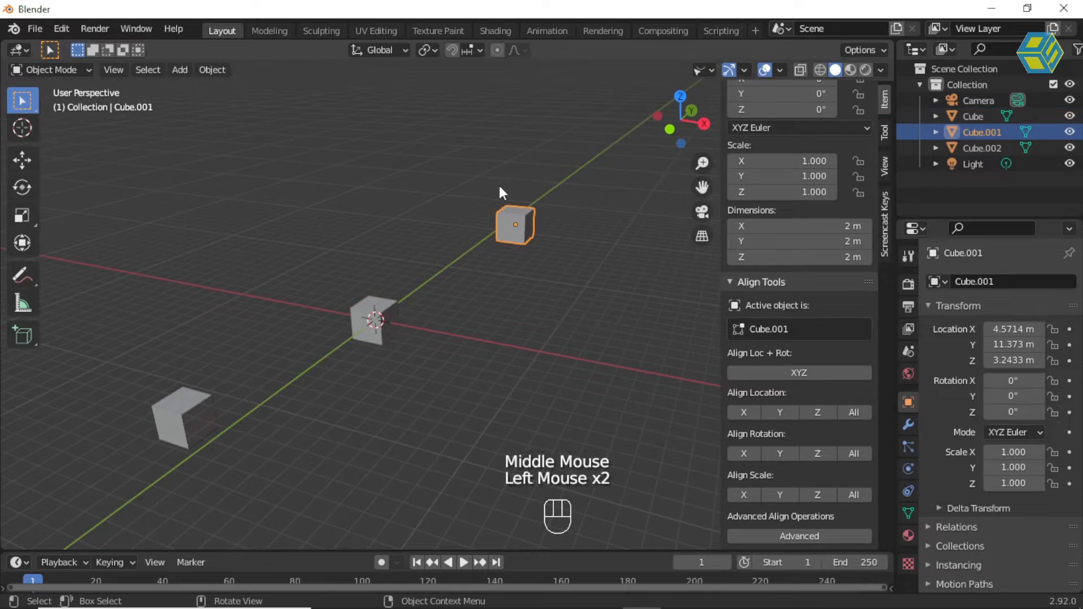
click(22, 160)
drag(516, 156, 518, 96)
click(194, 402)
drag(174, 364, 176, 422)
Select all three cubes, picking the original centre cube last as the active object
middle_drag(303, 391, 312, 357)
click(535, 182)
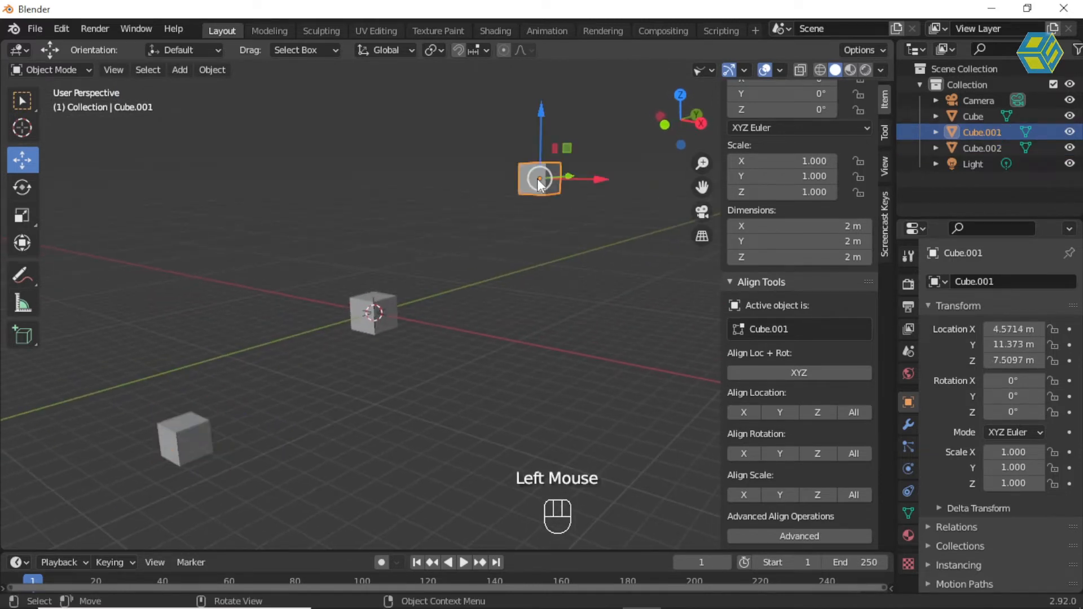
shift+click(195, 451)
shift+click(375, 319)
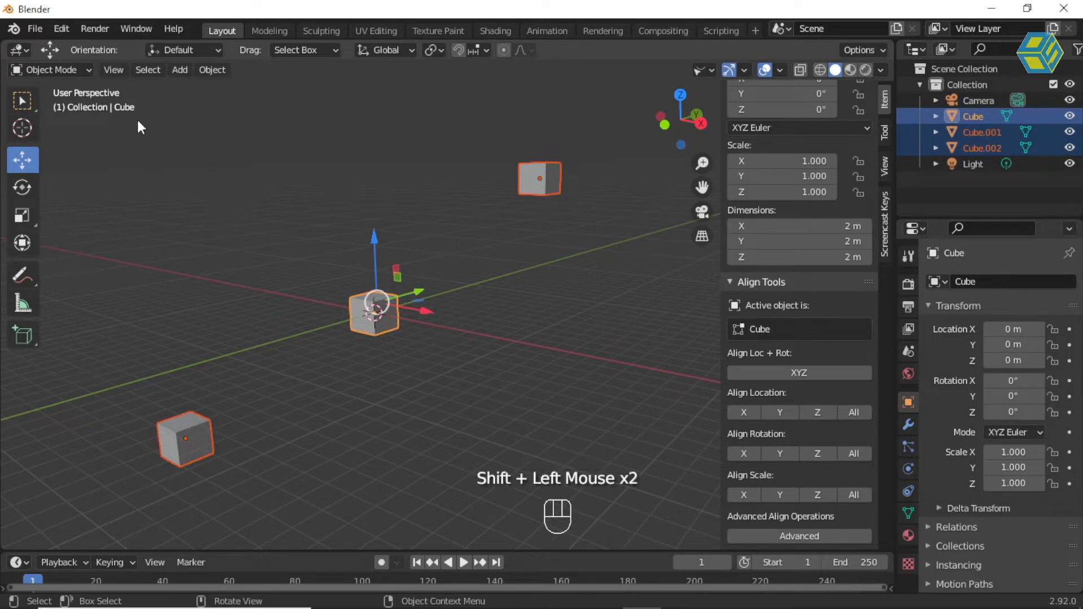
drag(127, 121, 607, 529)
shift+click(541, 176)
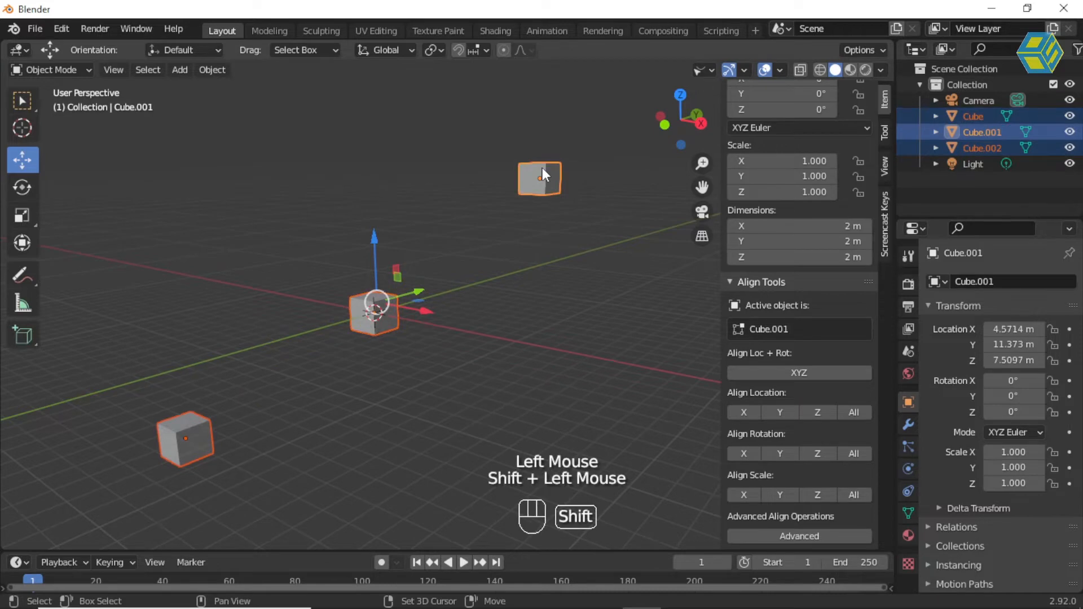
shift+click(375, 314)
shift+click(186, 443)
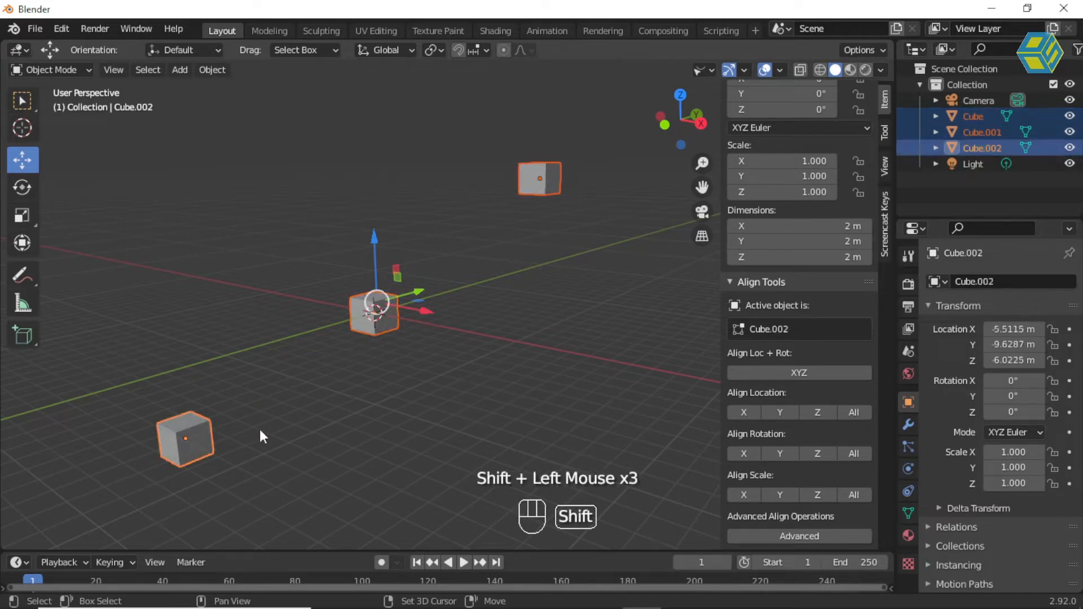
shift+click(389, 329)
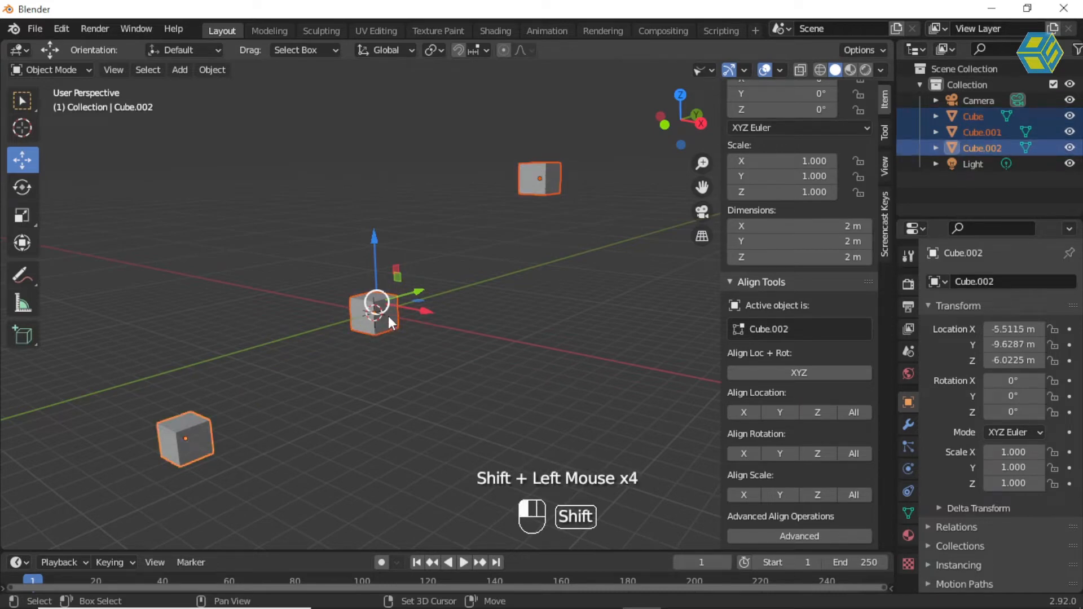
Align the X and Y locations of both cube copies to the active original cube
click(744, 413)
middle_drag(489, 368, 543, 371)
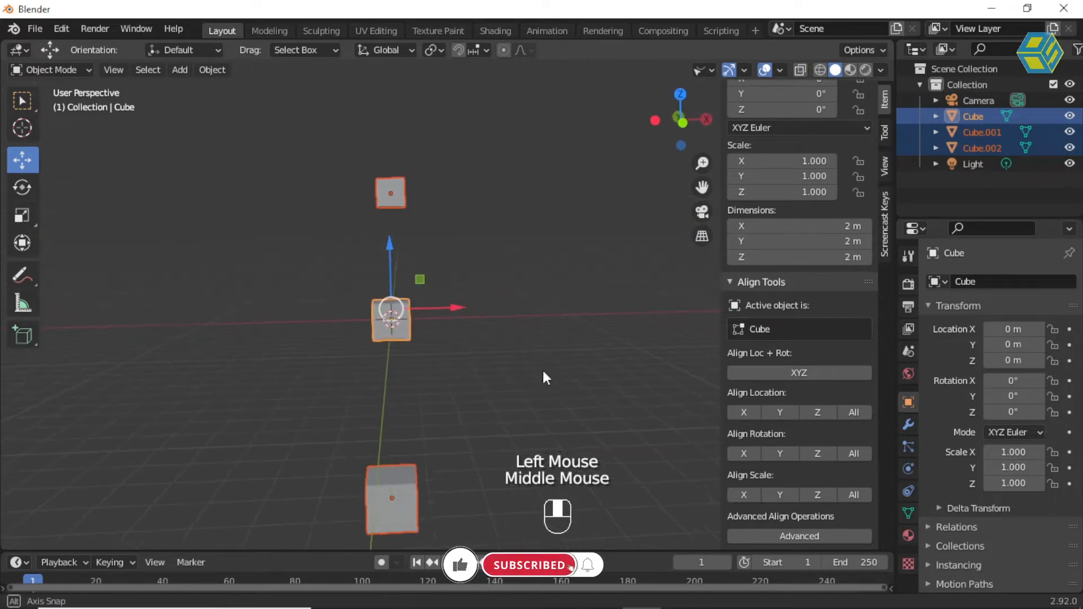
click(783, 411)
middle_drag(601, 395, 381, 395)
Undo the X and Y location alignment of the cube copies
key(ctrl+z)
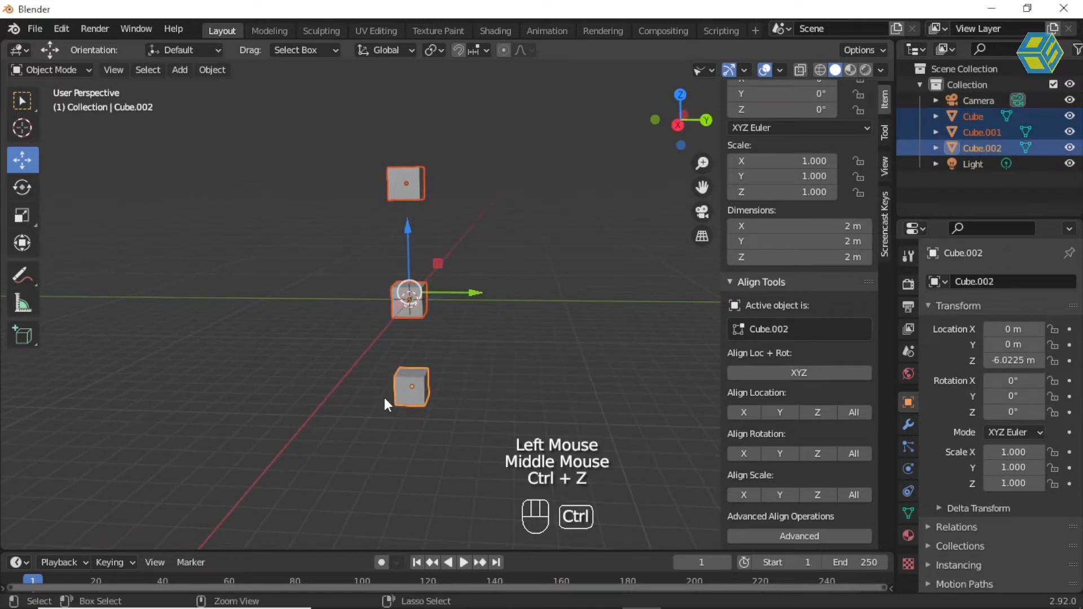
key(ctrl+z)
key(ctrl+z)
key(ctrl+z)
key(ctrl+z)
key(ctrl+z)
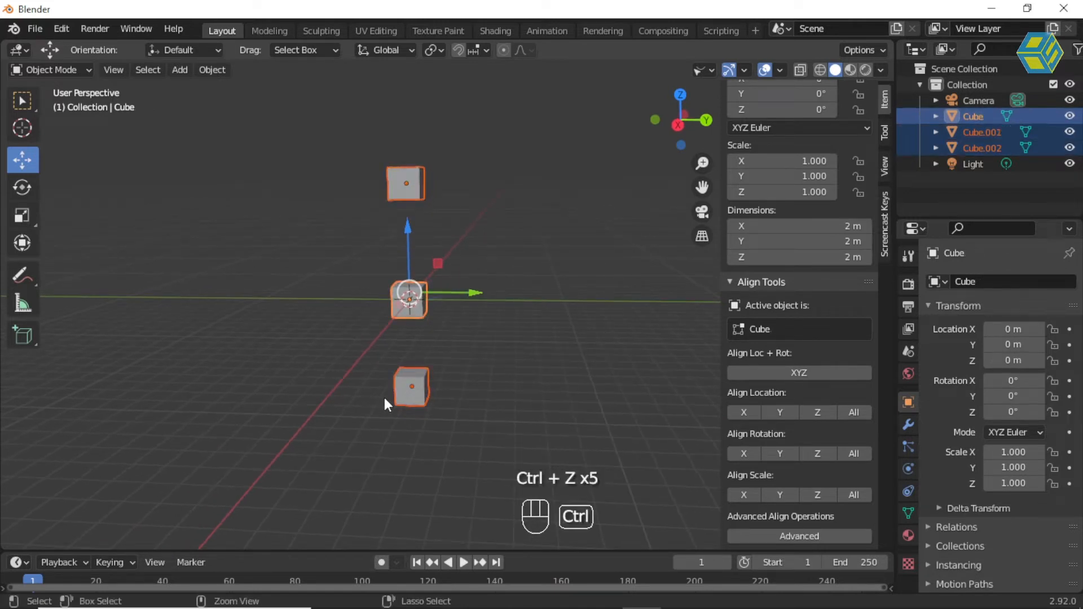
key(ctrl+z)
key(ctrl+z)
Select all three cubes again, picking the original centre cube last as the active object
middle_drag(384, 395, 489, 178)
click(486, 177)
shift+click(370, 337)
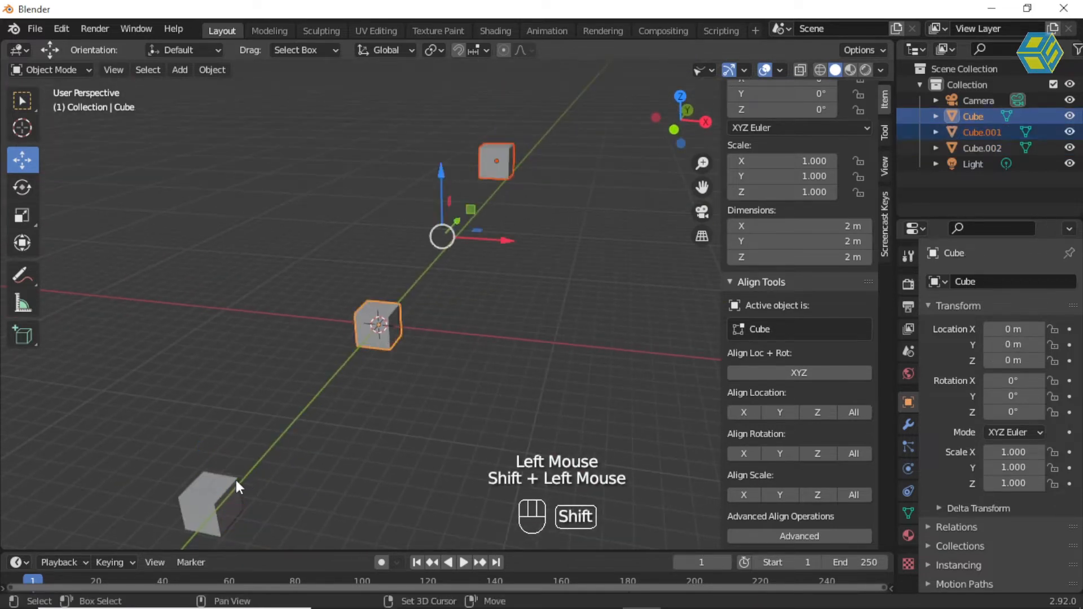
shift+click(208, 498)
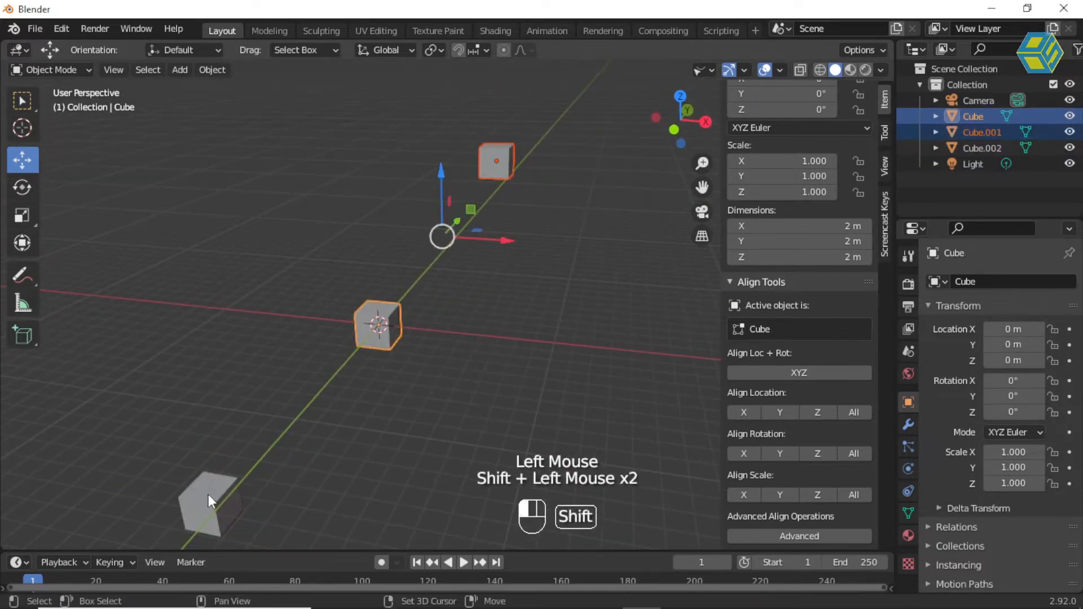
shift+click(381, 332)
Align the X and Z locations of both cube copies to the active original cube, and clear the selection
click(747, 413)
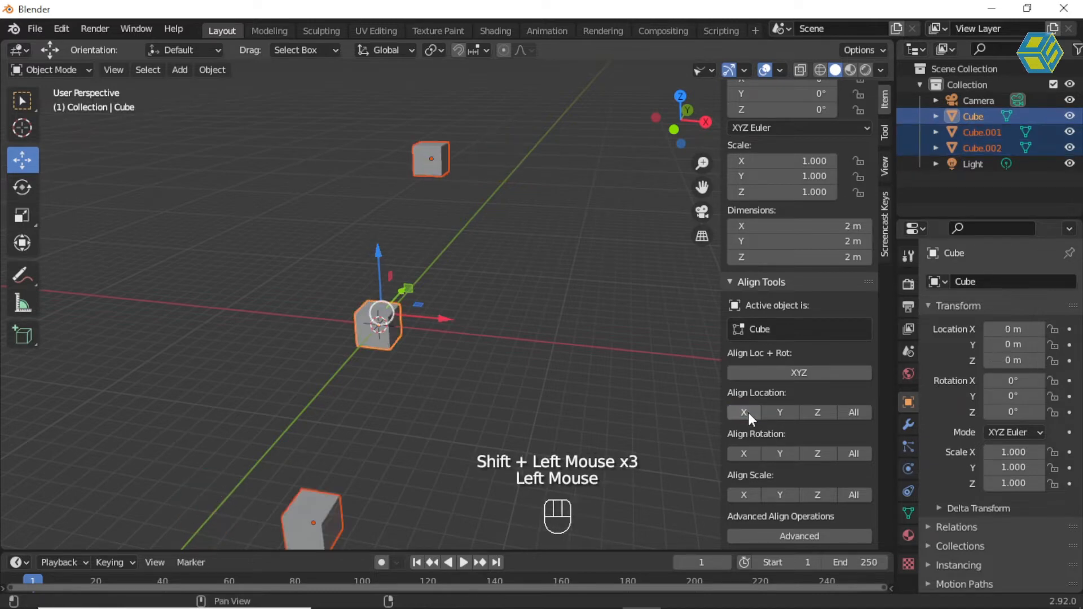
click(817, 414)
middle_drag(543, 387, 444, 304)
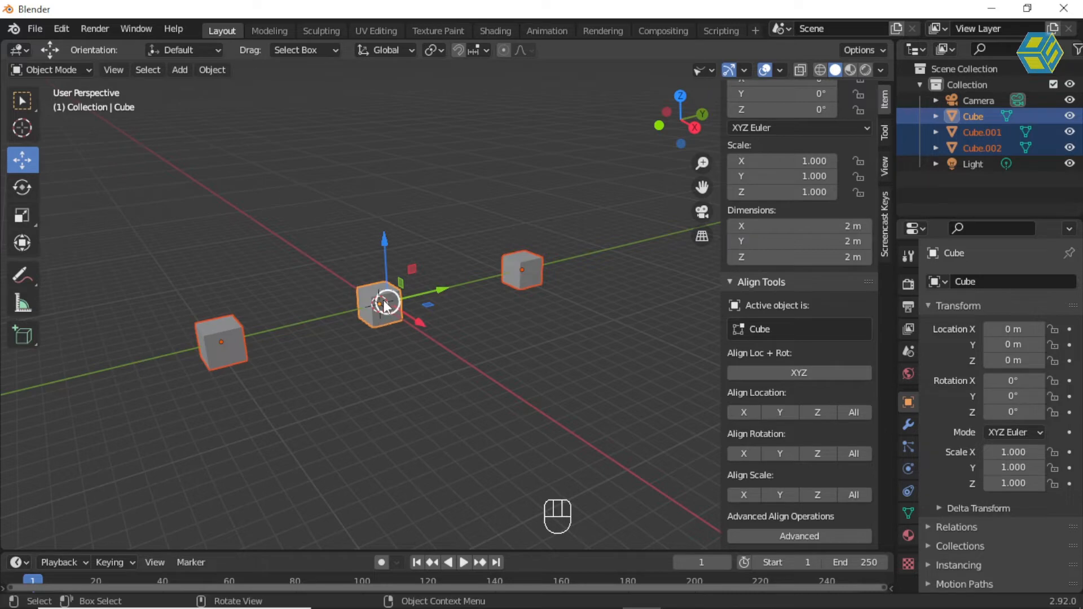
scroll(378, 308, up, 2)
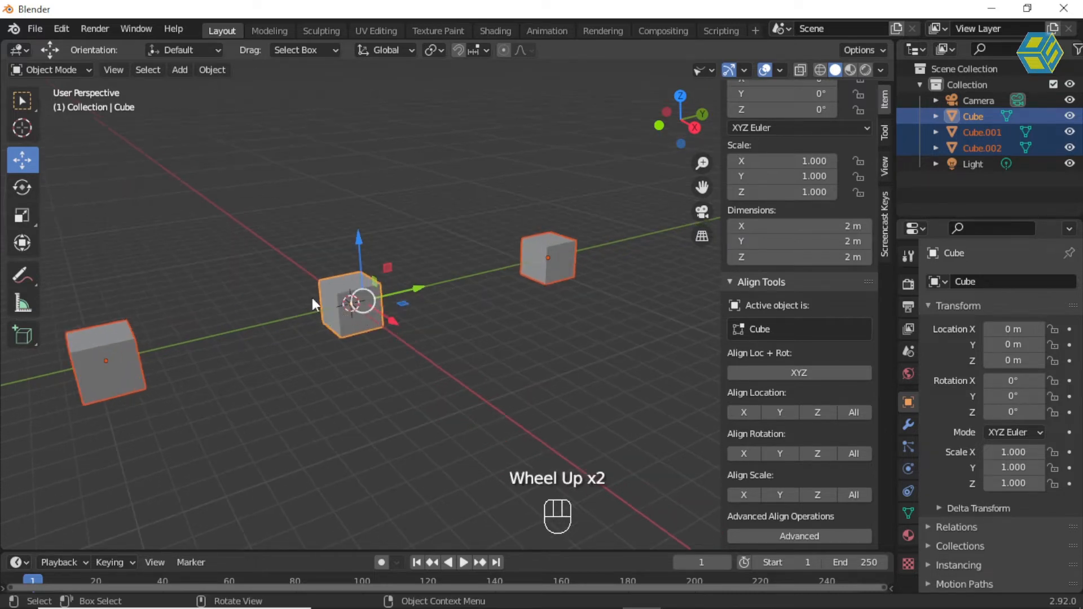
shift+middle_drag(366, 330, 476, 339)
click(465, 346)
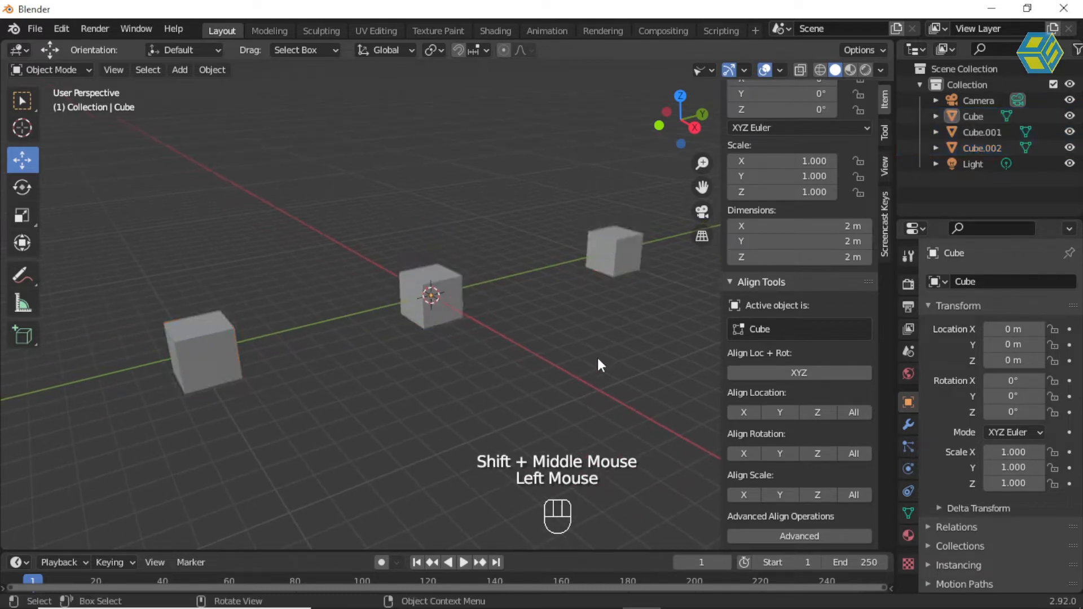
click(473, 364)
middle_drag(473, 364, 492, 366)
middle_drag(527, 405, 478, 384)
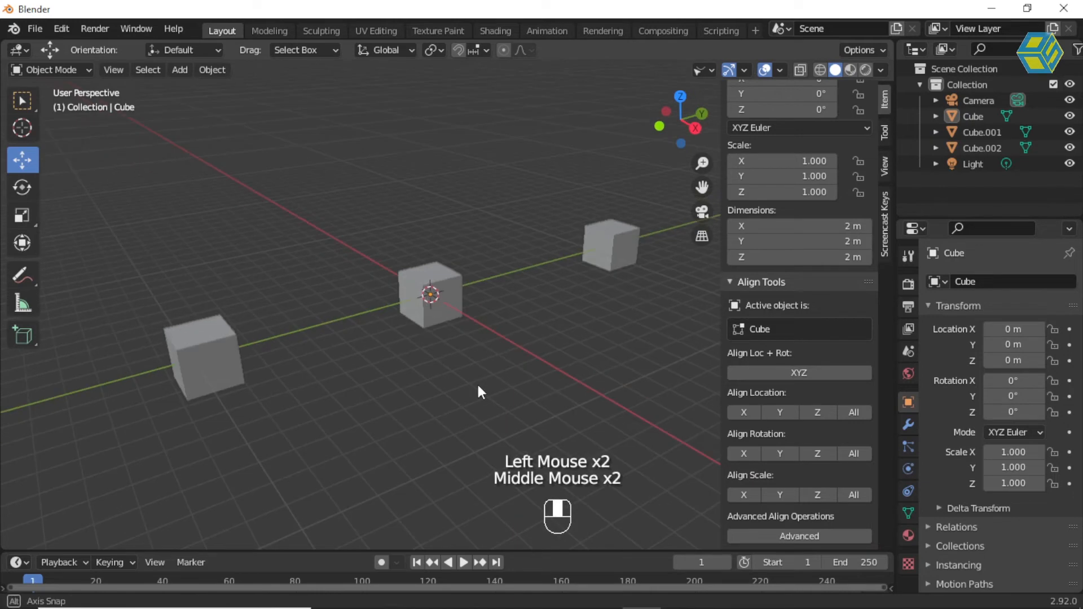
Rotate the first cube copy about 54.7° around Y and the second copy about -44.4° around Z
click(611, 236)
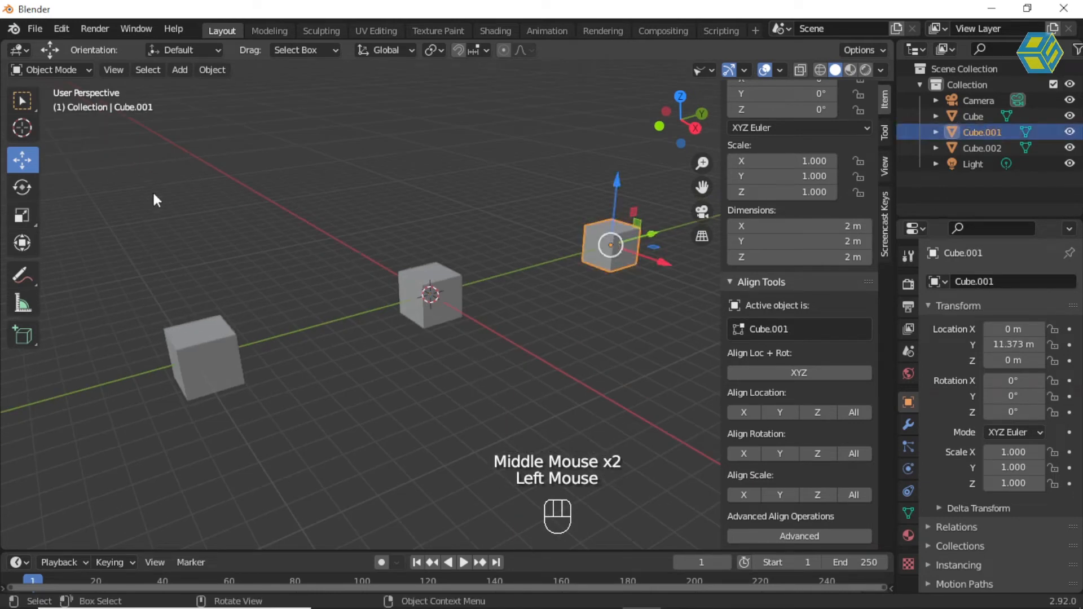
click(22, 187)
drag(654, 220, 670, 277)
click(208, 349)
drag(245, 364, 229, 388)
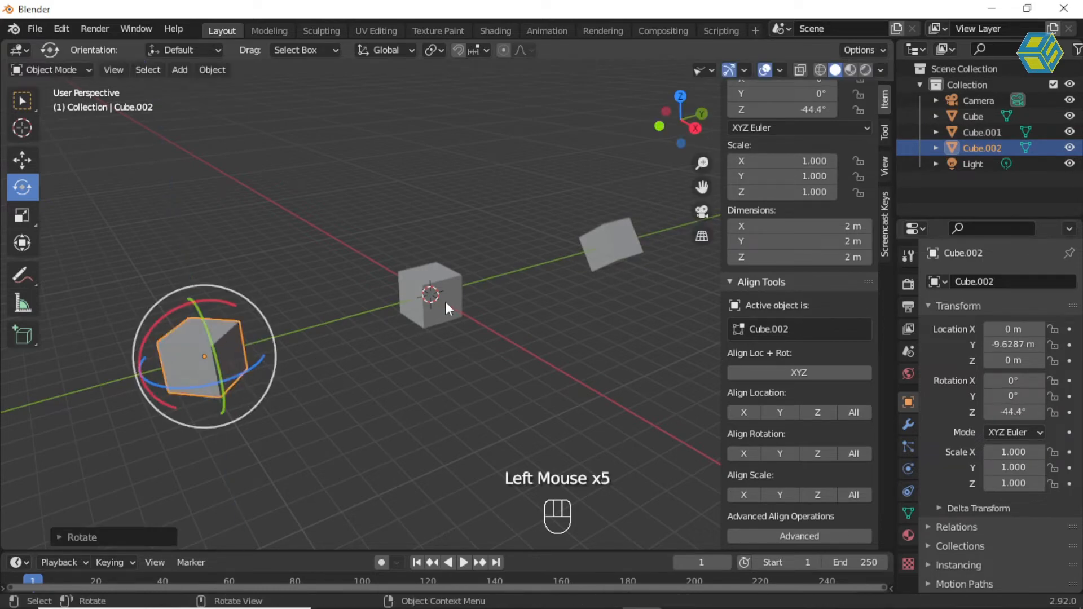
click(443, 322)
mouse_move(443, 320)
middle_down()
mouse_move(469, 307)
mouse_move(457, 305)
middle_up()
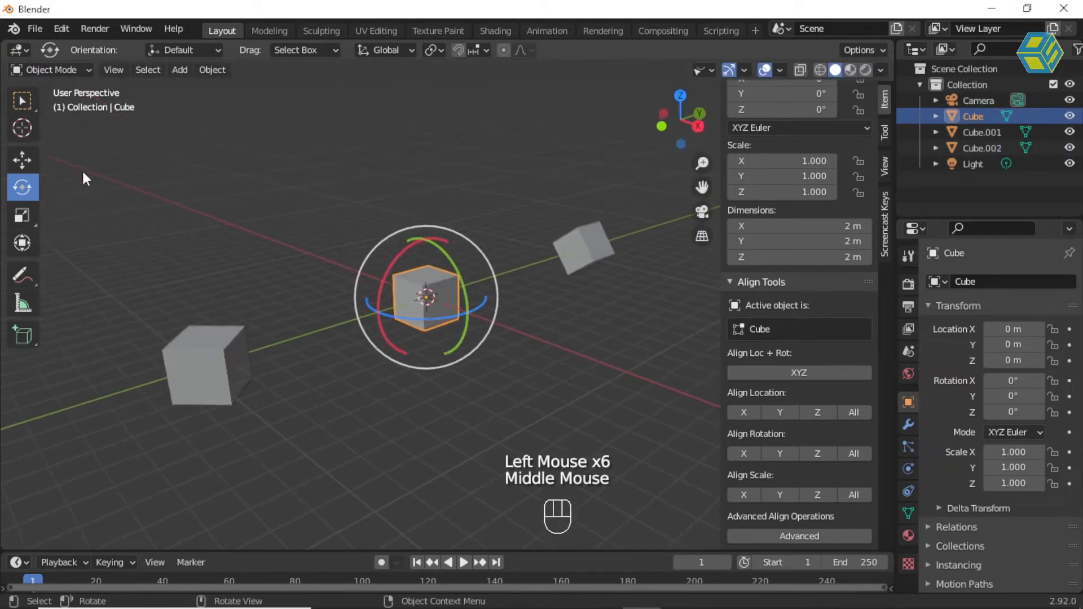
Select all three cubes and make the second, Z-rotated copy the active object
click(21, 102)
click(444, 302)
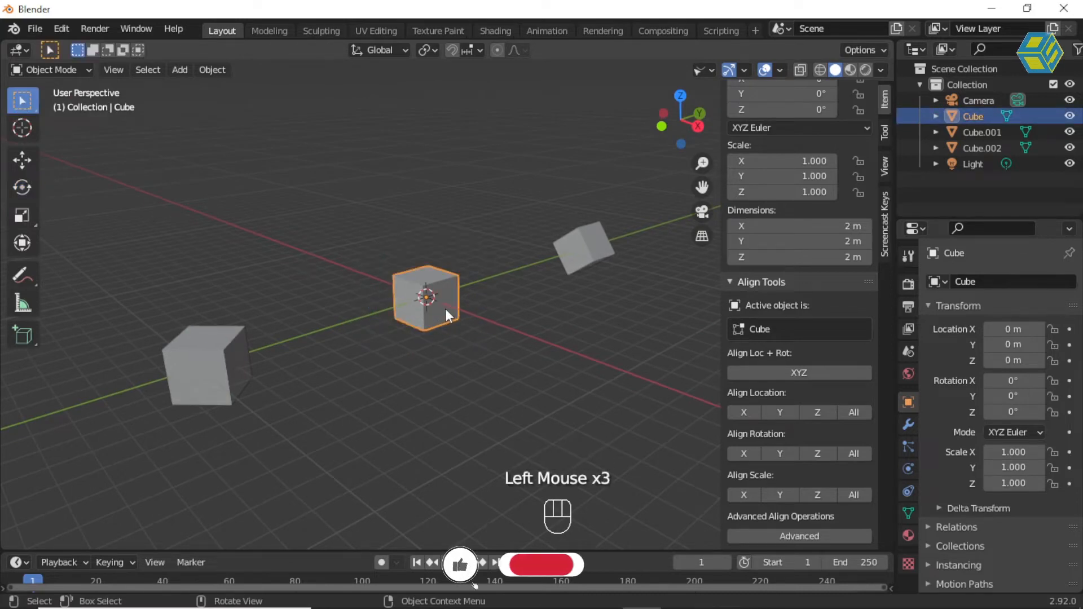
click(591, 250)
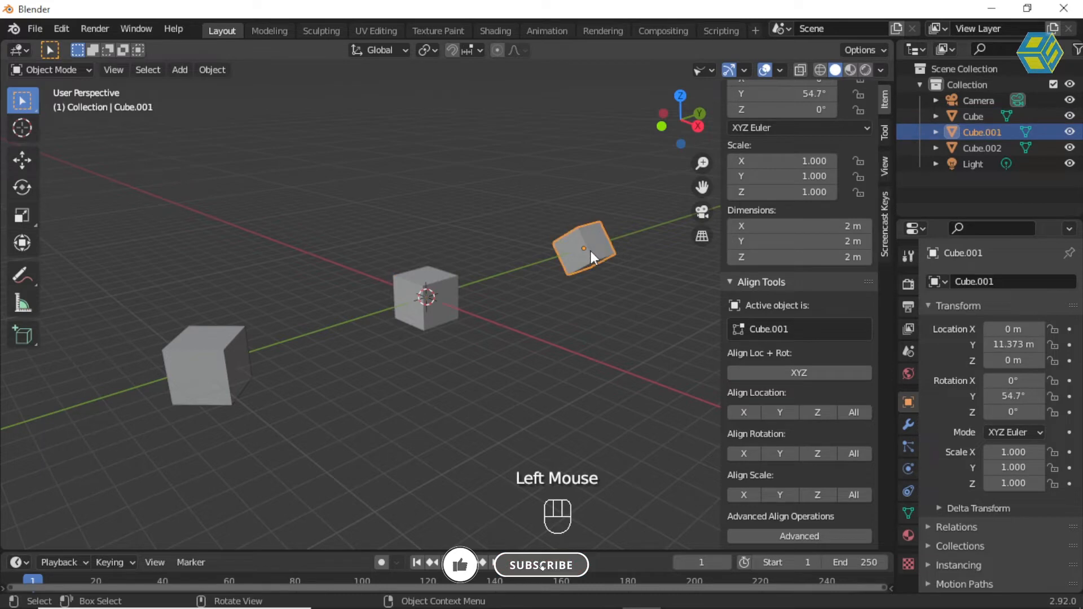
drag(123, 138, 651, 454)
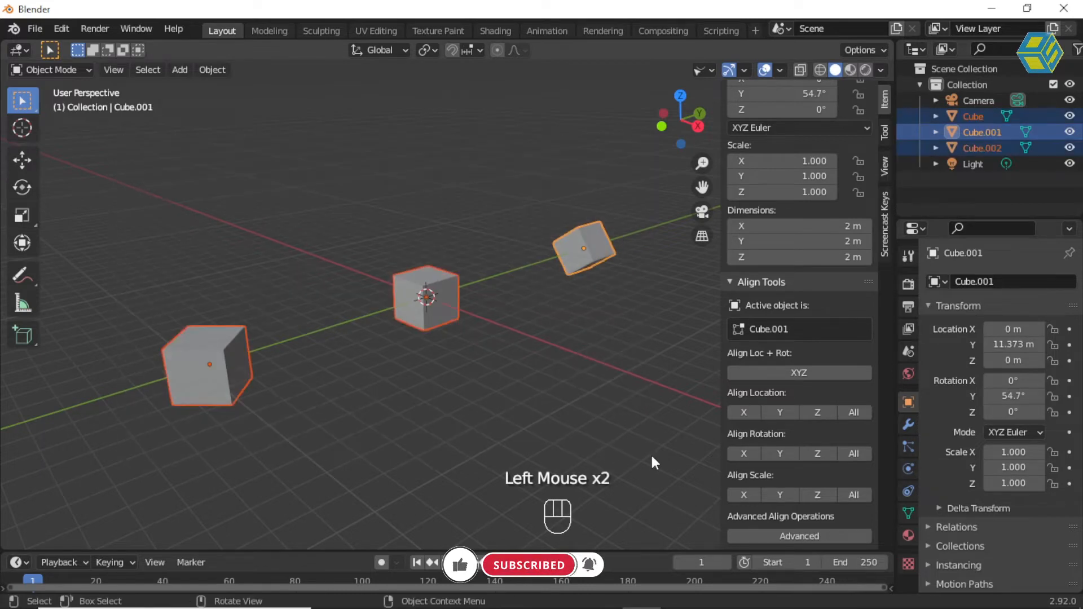
shift+click(217, 362)
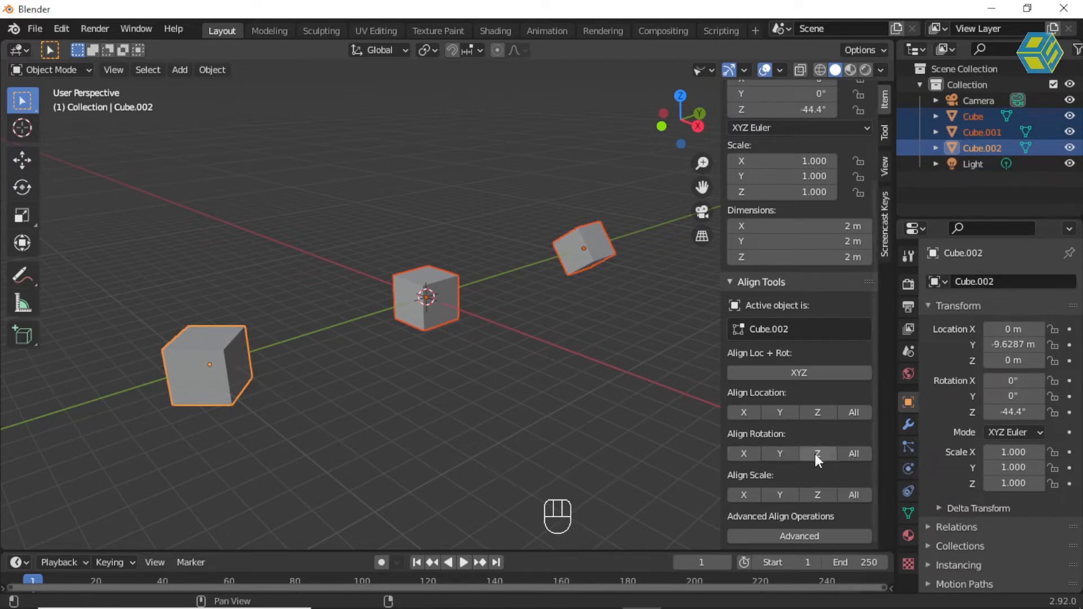
Try aligning all rotation axes of the cubes to the active second copy, and undo the alignment
click(853, 453)
middle_drag(618, 429, 525, 443)
key(ctrl+z)
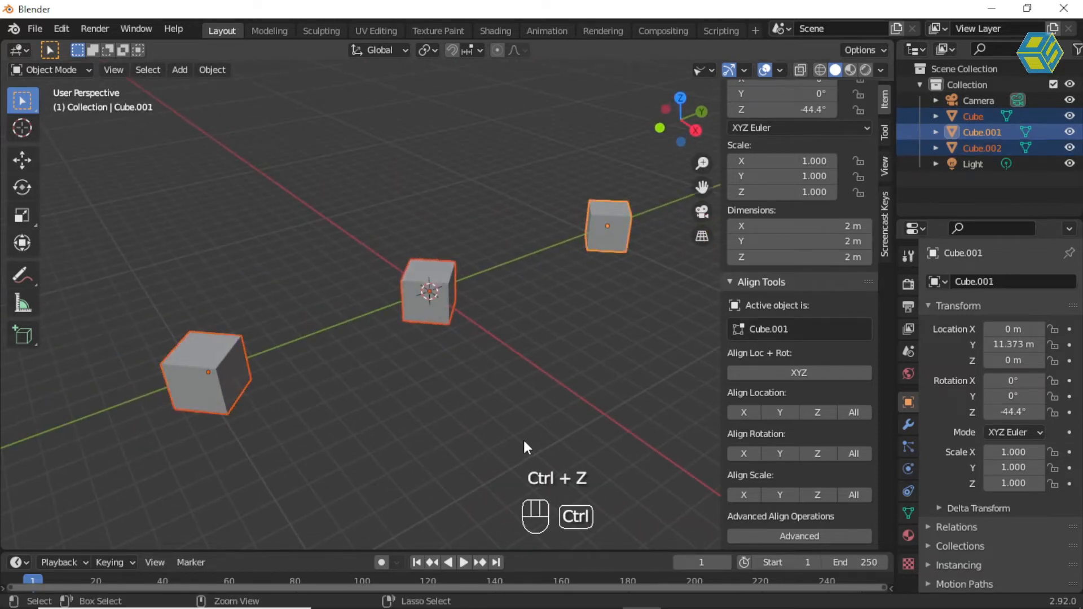
key(ctrl+z)
key(ctrl+z)
Try aligning only the Y rotation of all three cubes with the second copy as active, and undo it
middle_drag(513, 416, 279, 327)
drag(134, 183, 653, 443)
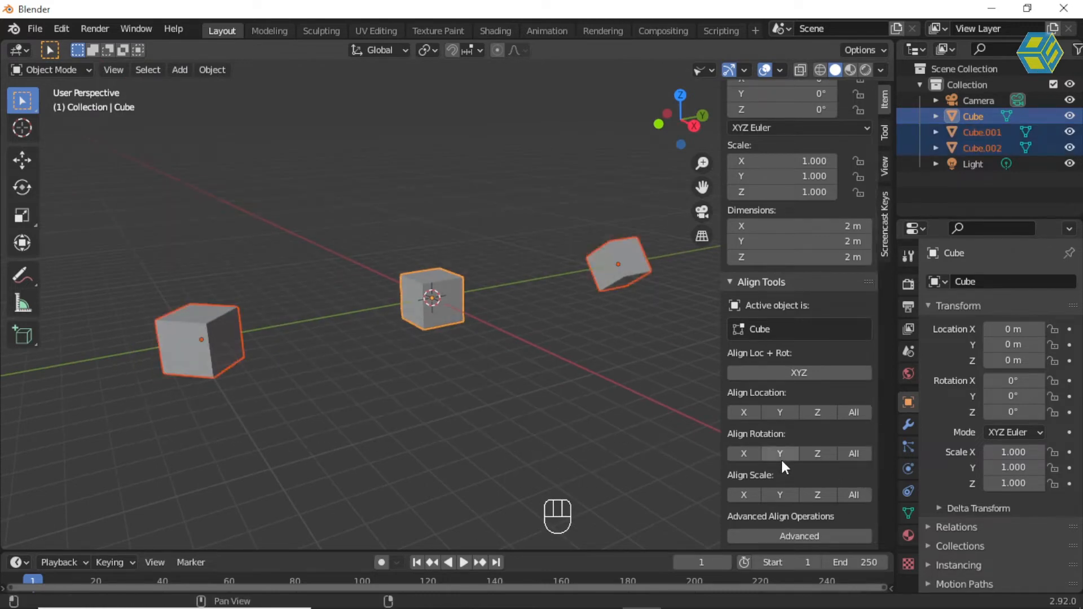
shift+click(233, 313)
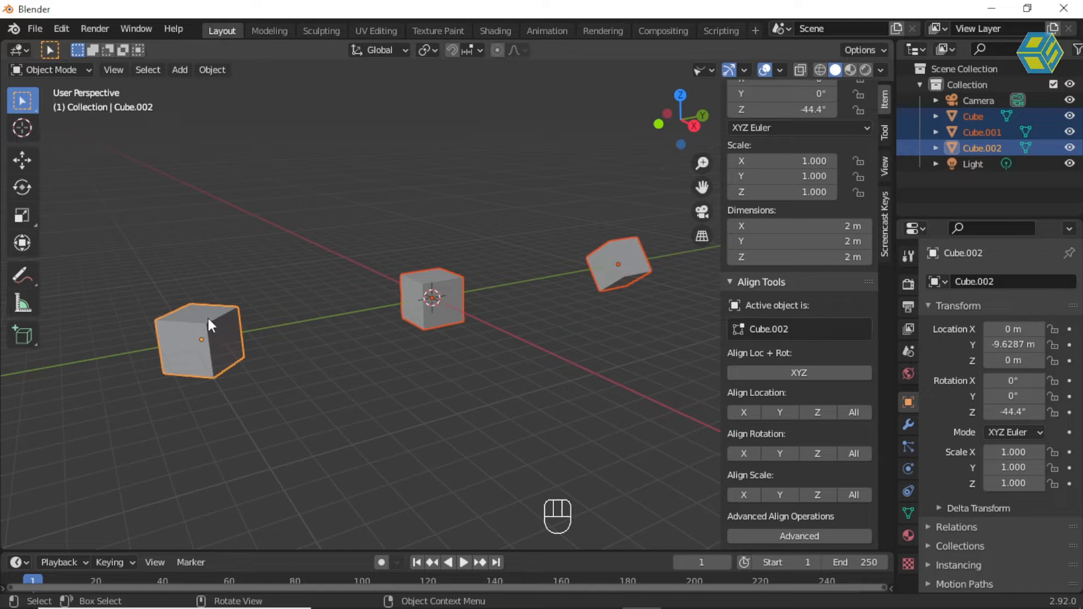
click(783, 452)
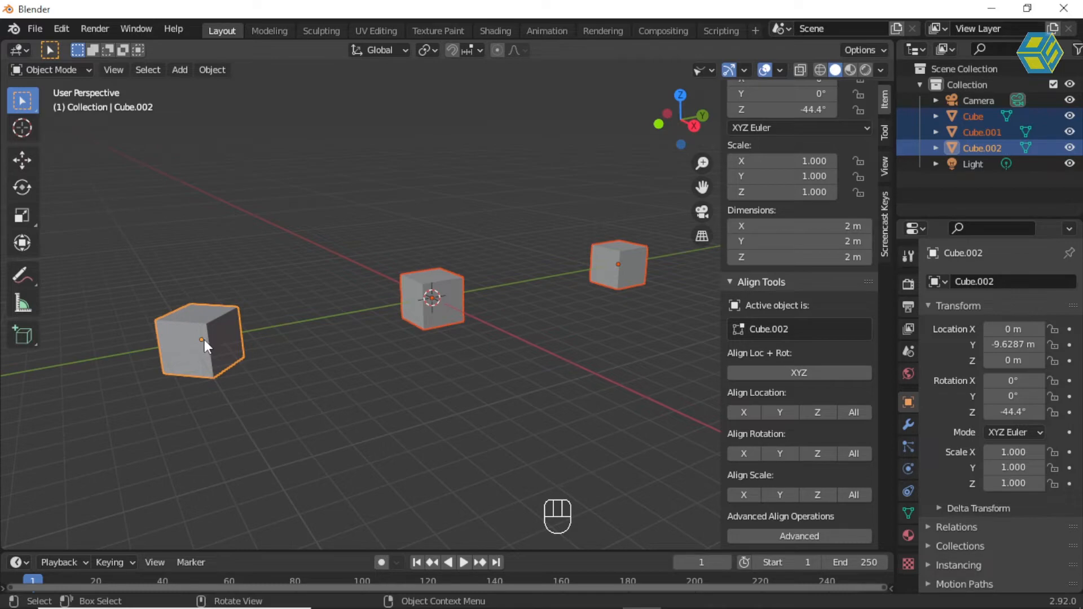
key(ctrl+z)
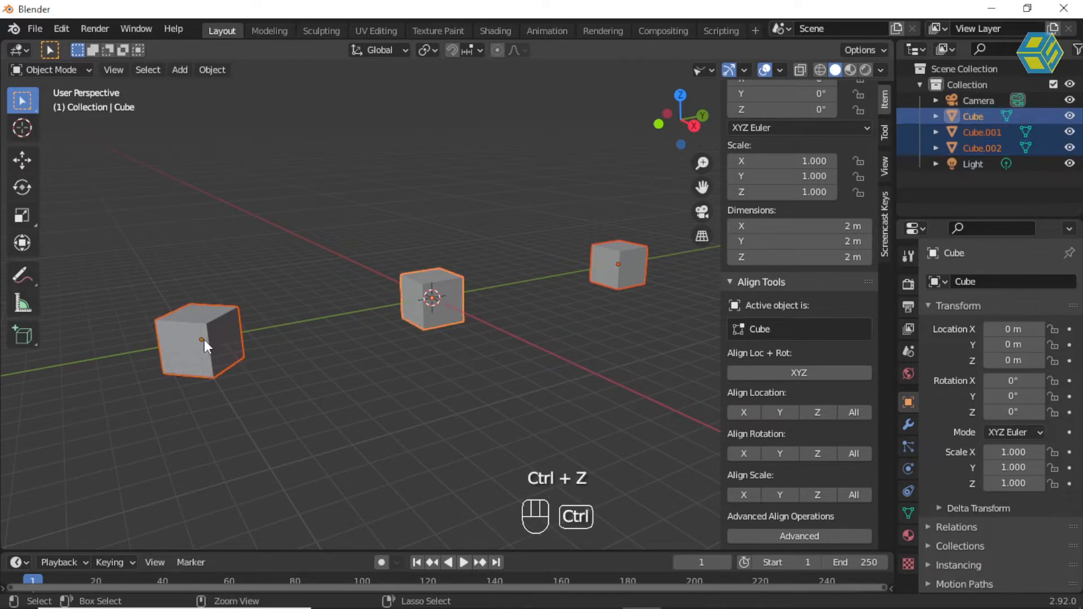
key(ctrl+z)
Select the three cubes with the unrotated original centre cube as the active object
middle_drag(252, 347, 382, 371)
click(384, 370)
click(436, 319)
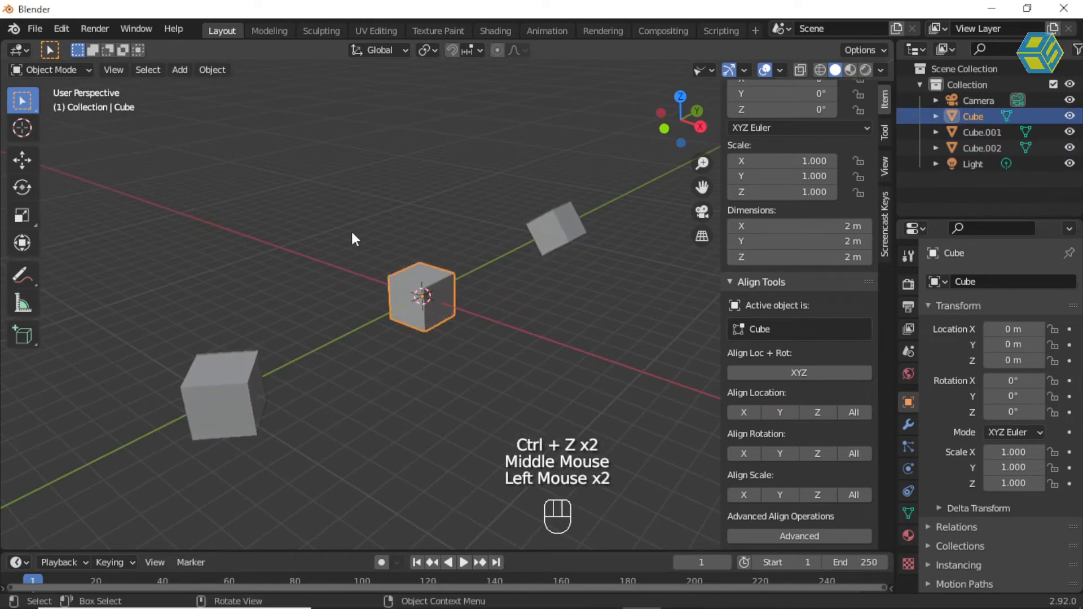
drag(139, 148, 625, 476)
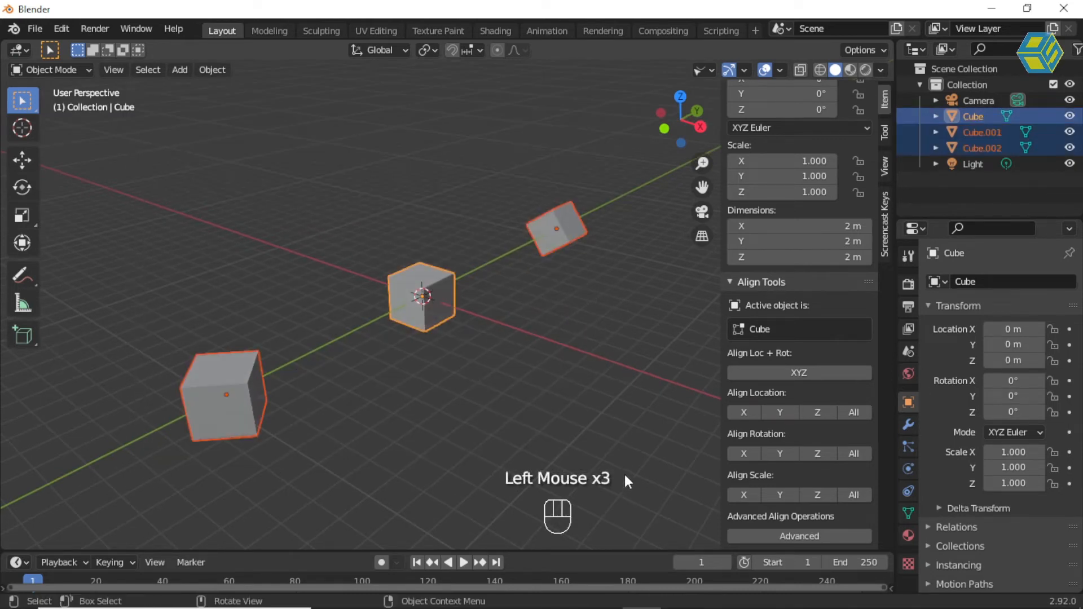
shift+click(444, 303)
shift+click(444, 298)
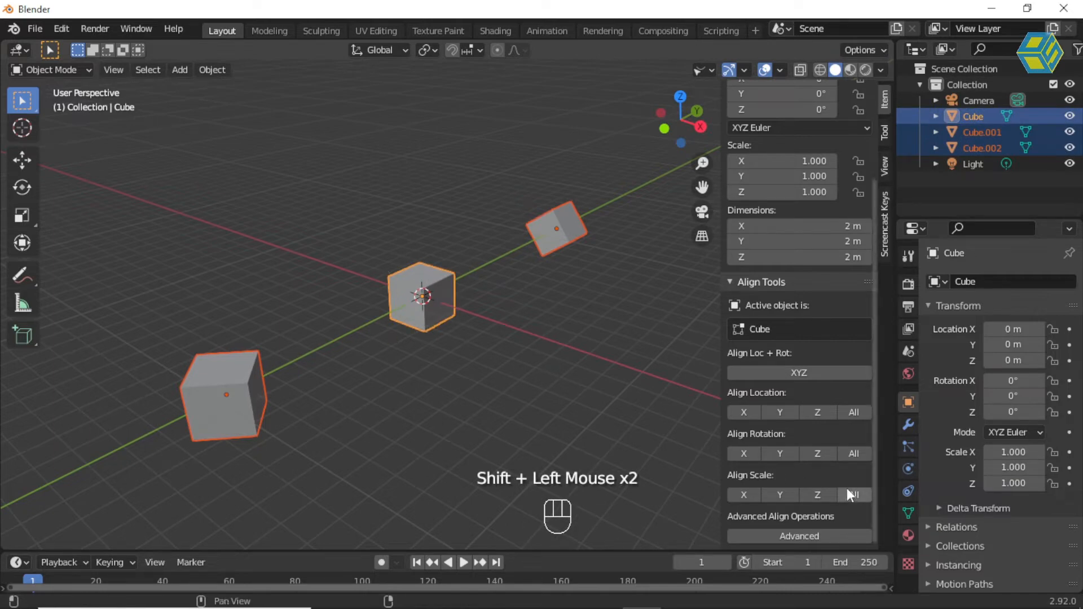
Align all rotation axes of both cube copies to the active original cube, and clear the selection
click(853, 455)
middle_drag(550, 376, 307, 347)
click(526, 369)
scroll(469, 367, down, 2)
scroll(472, 375, up, 1)
click(306, 341)
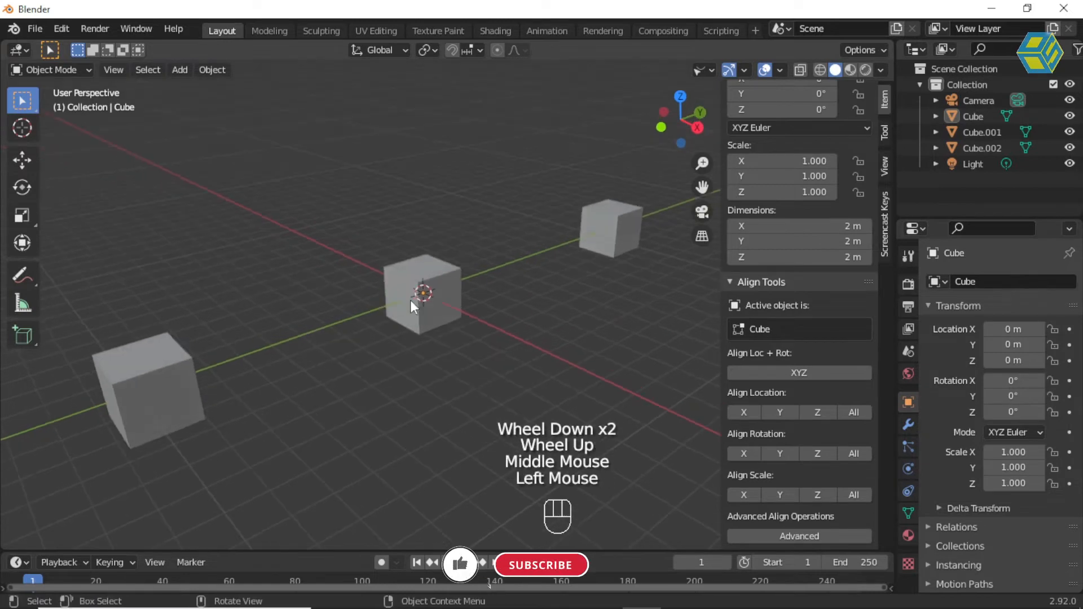
Scale the second cube copy along Y to about 1.93
click(35, 158)
click(177, 370)
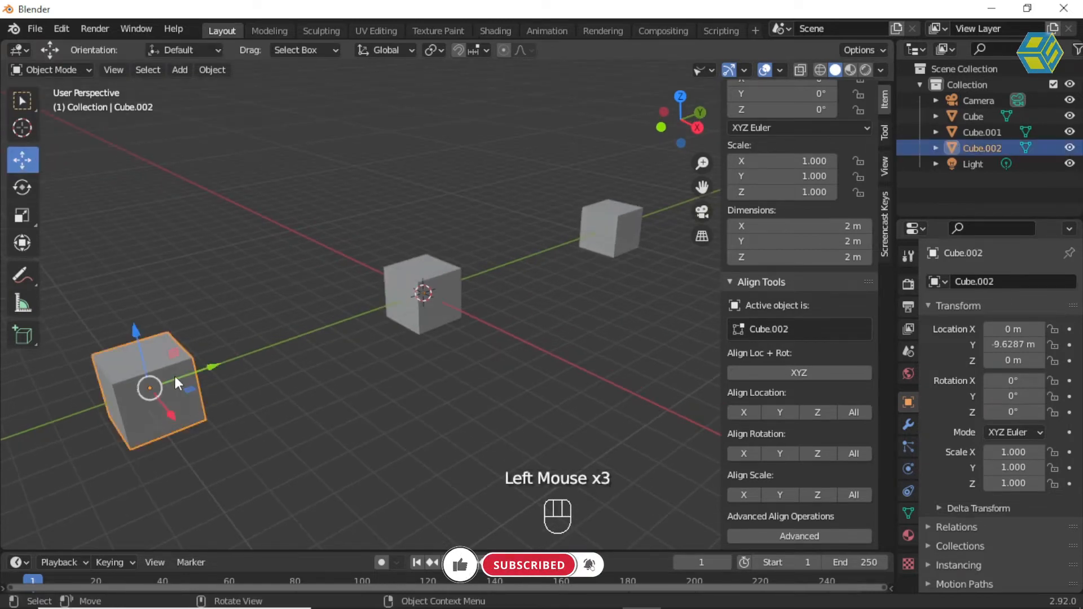
click(22, 215)
drag(210, 368, 282, 347)
click(436, 297)
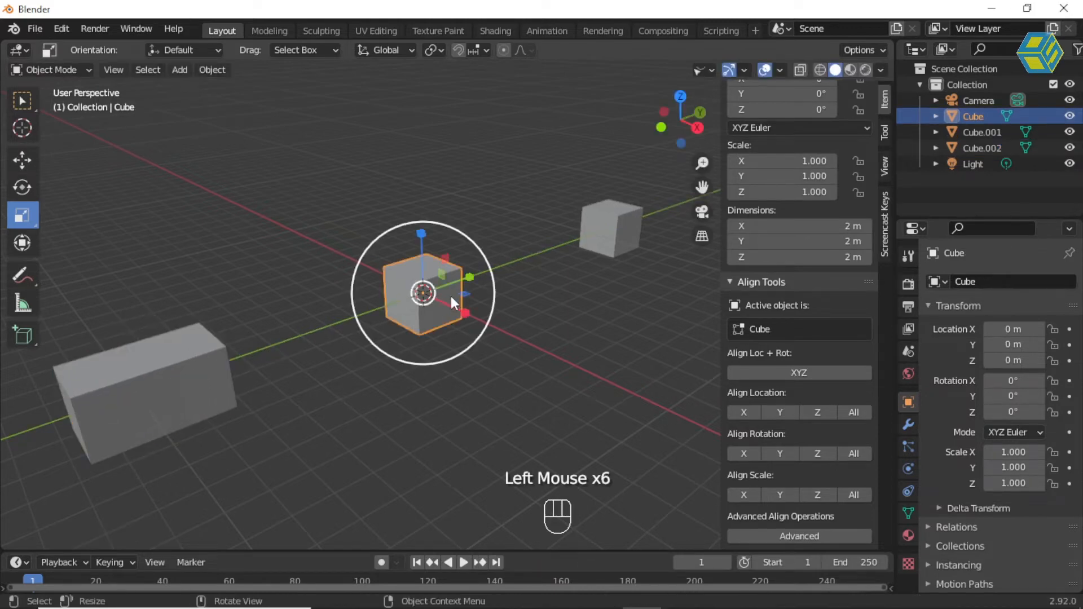
Scale the first cube copy to about 2.49 along X and 2.07 along Z, and deselect it
click(622, 225)
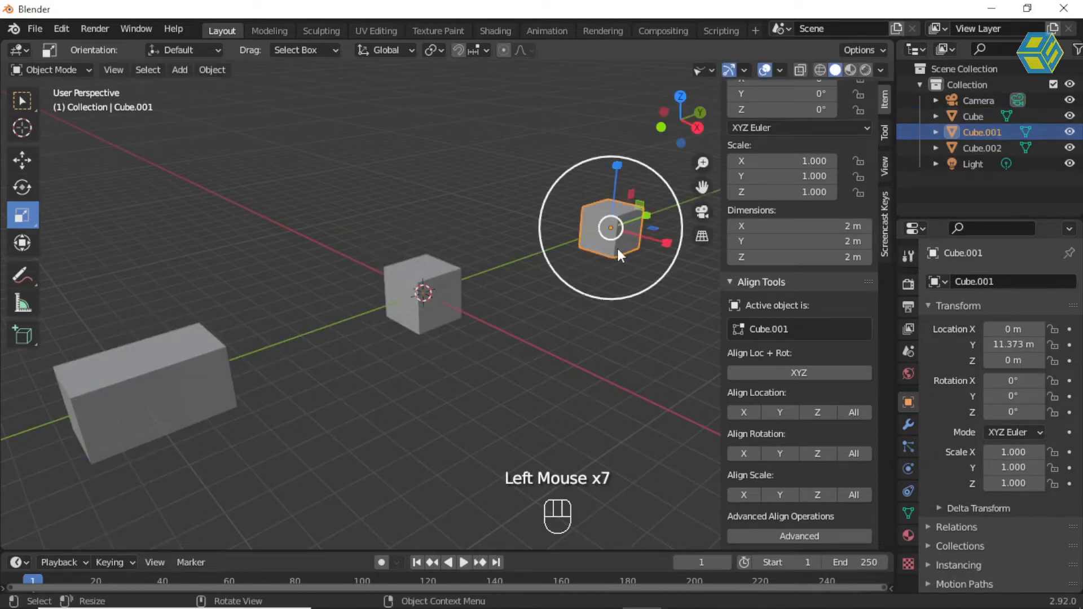
drag(661, 240, 743, 264)
drag(615, 157, 619, 84)
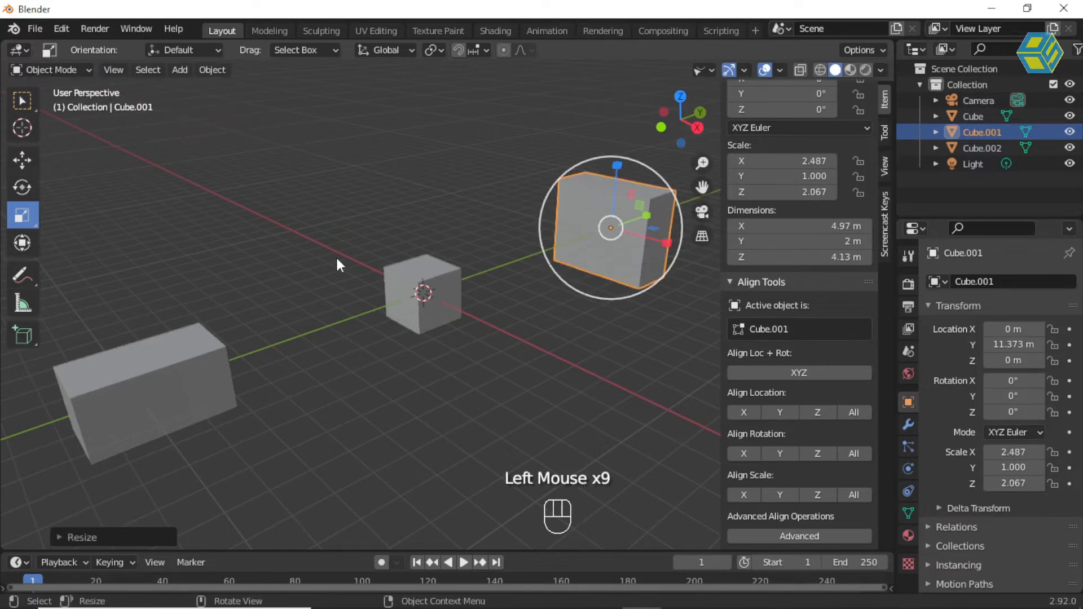
click(26, 103)
click(259, 248)
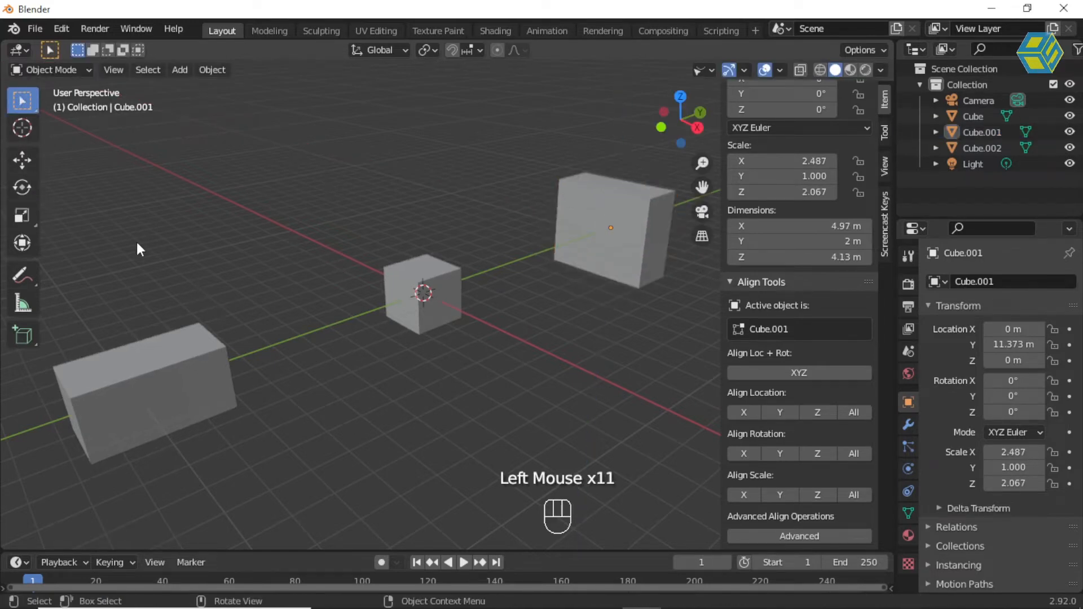
scroll(164, 259, down, 2)
drag(147, 188, 631, 467)
click(516, 363)
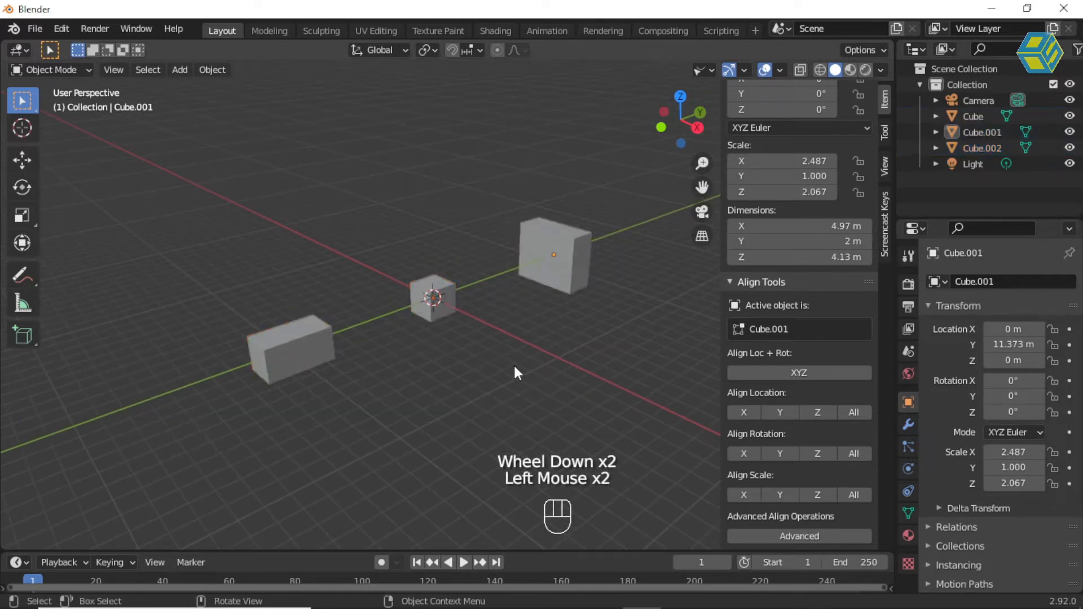
key(a)
scroll(510, 372, down, 3)
scroll(511, 373, up, 3)
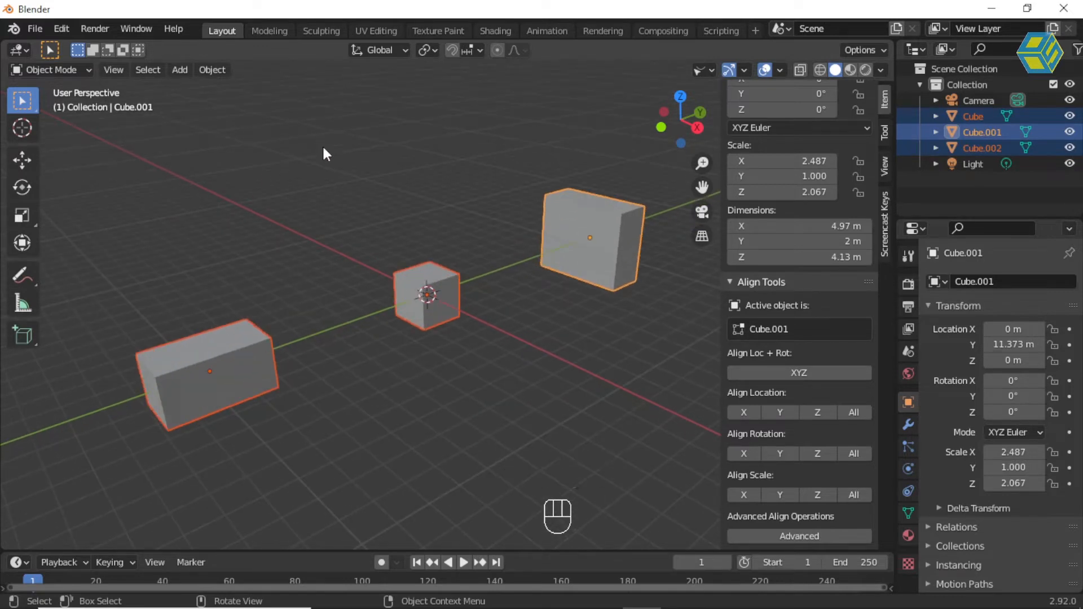
scroll(374, 286, down, 1)
scroll(378, 293, down, 6)
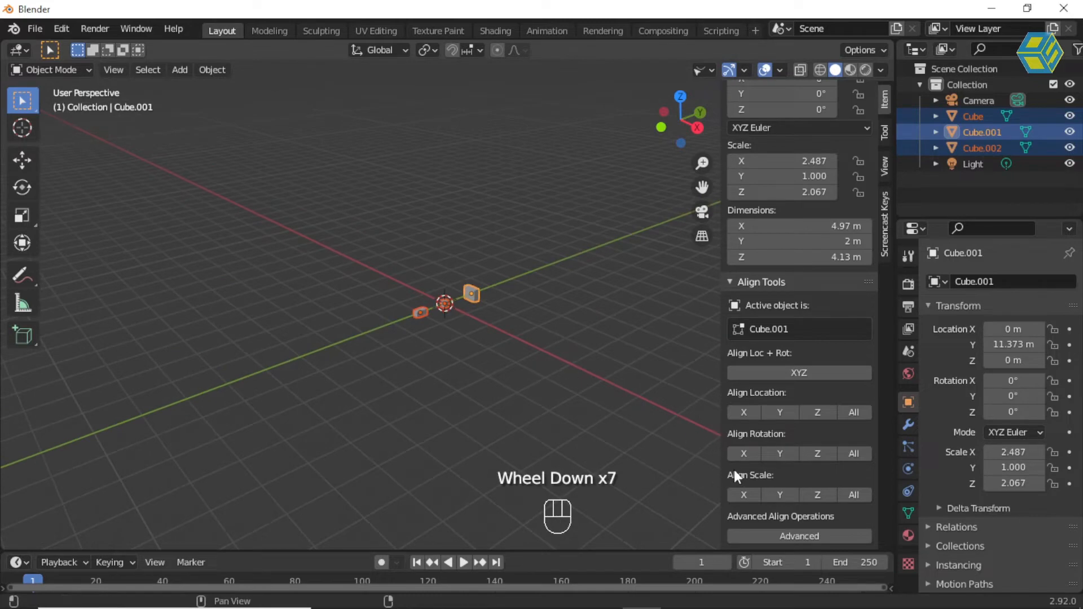
scroll(449, 318, up, 4)
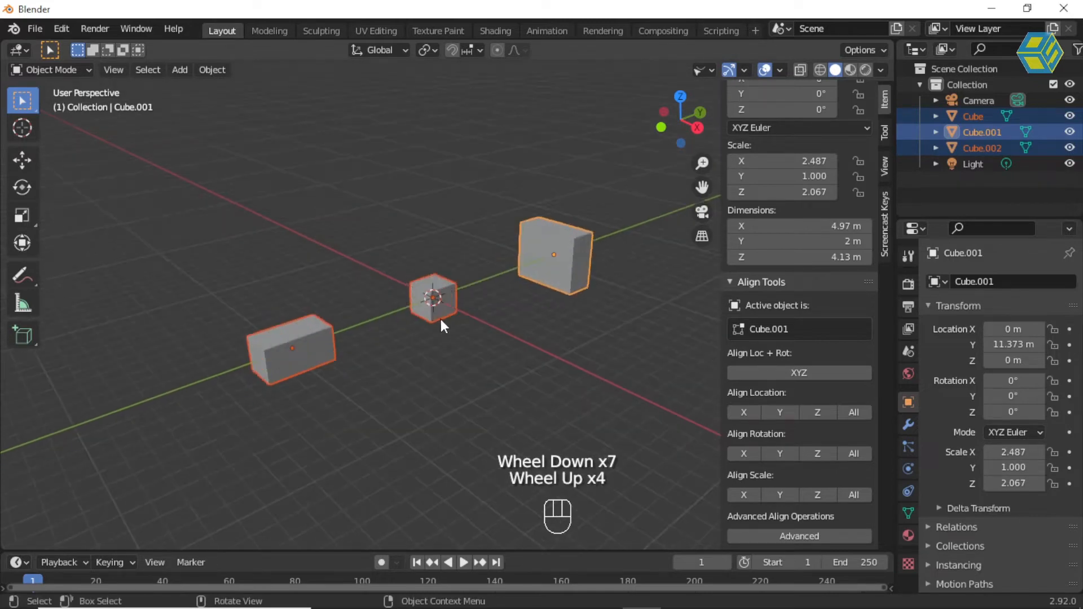
click(432, 349)
Try to align the scale of the three cubes on all axes to the first cube copy, Cube.001, and undo the alignment
click(313, 336)
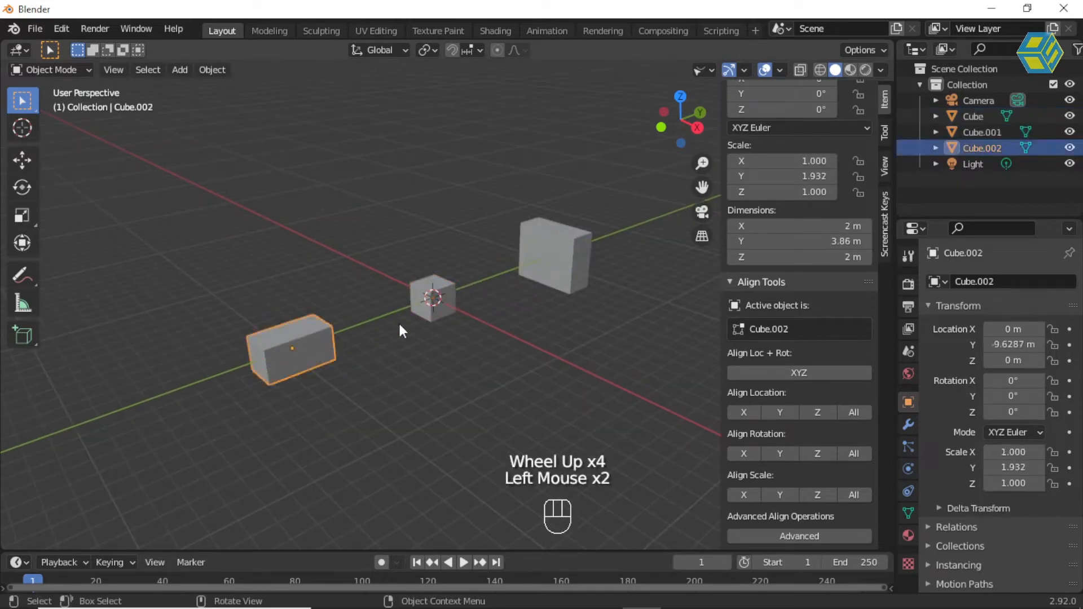
shift+click(445, 286)
shift+click(571, 251)
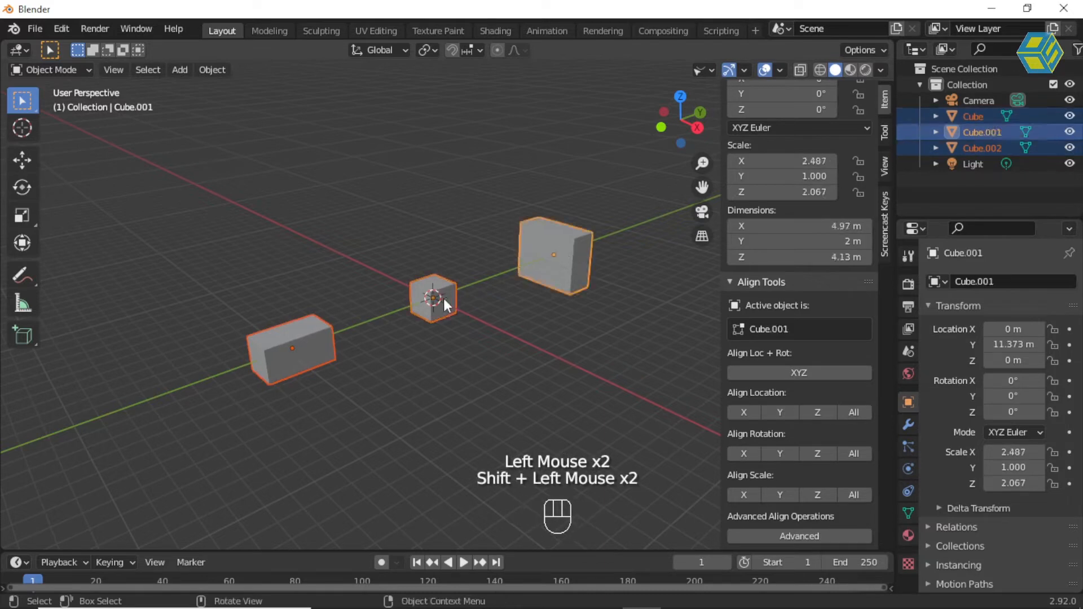
scroll(437, 338, up, 1)
scroll(442, 336, up, 1)
middle_drag(443, 337, 447, 334)
scroll(447, 334, down, 1)
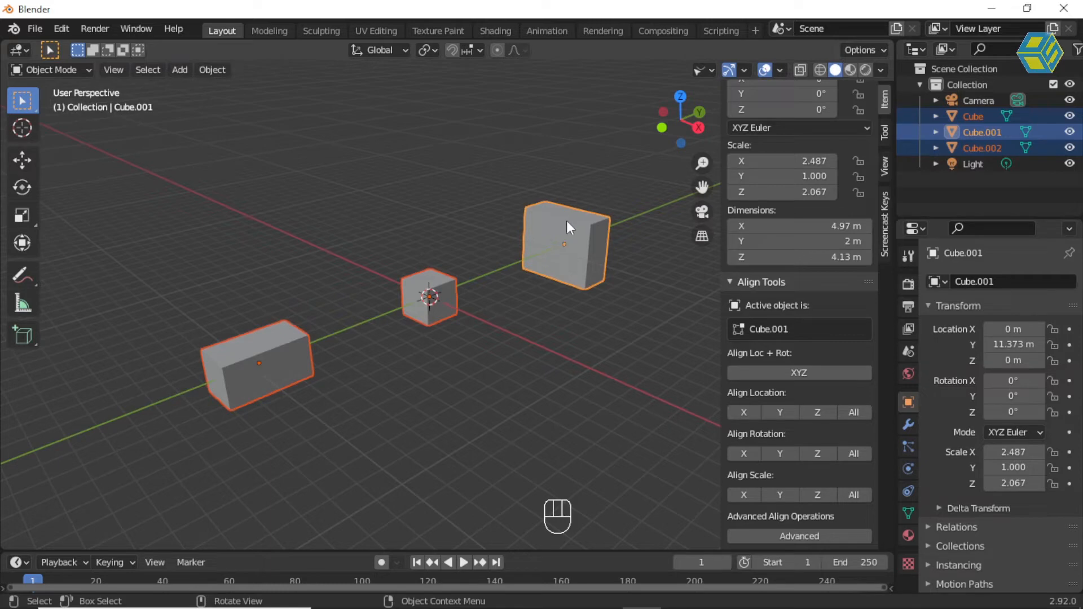
click(855, 495)
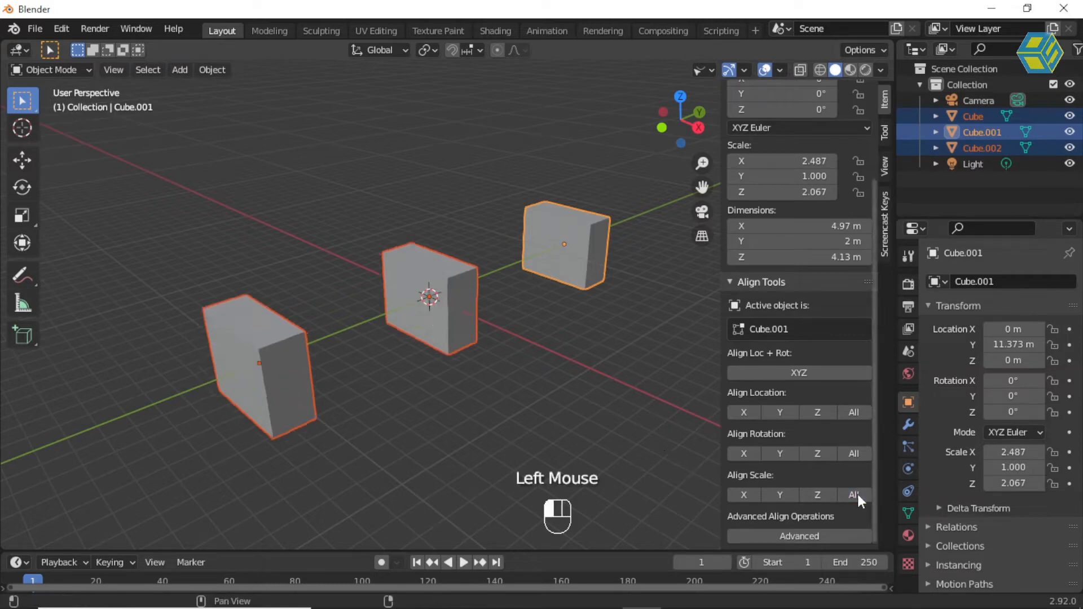
key(ctrl+z)
key(ctrl+z)
key(ctrl+z)
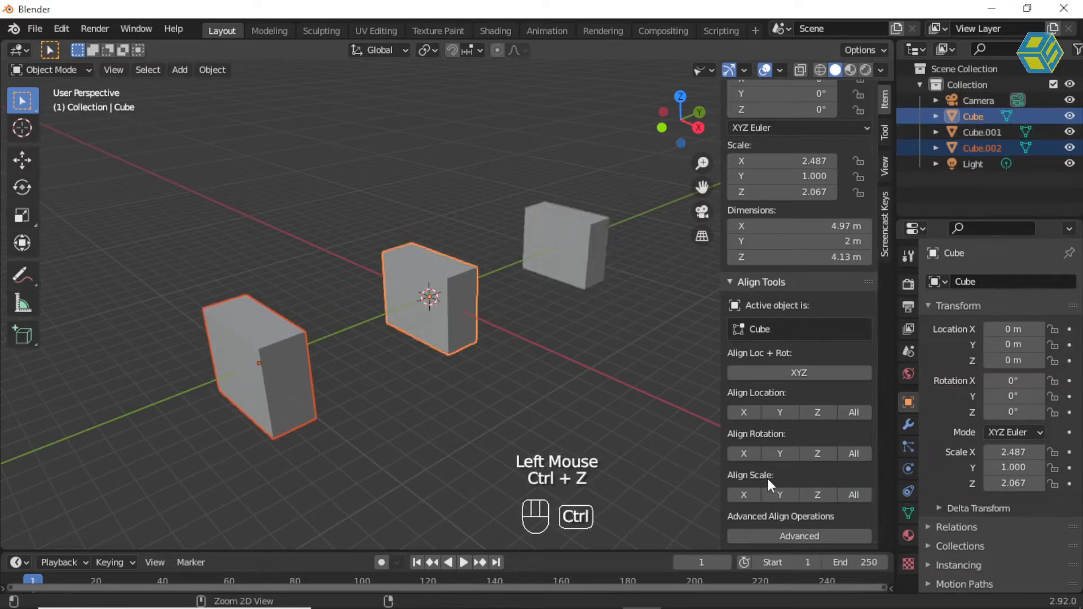
Try to align all scale axes of both cube copies to the active original centre cube, and undo it
drag(148, 157, 665, 423)
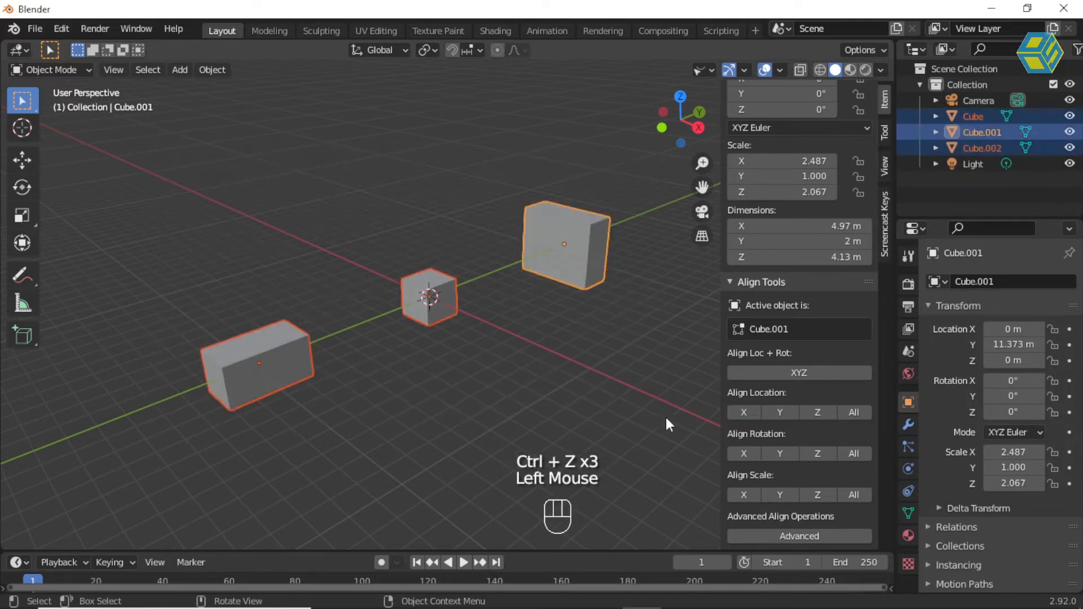
shift+click(438, 280)
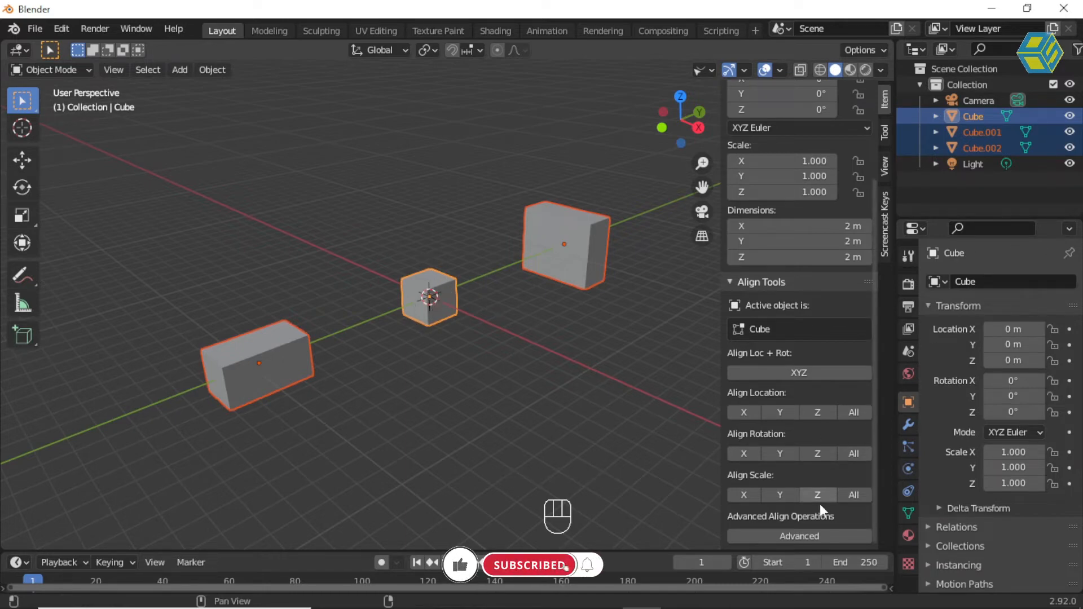
click(855, 495)
key(ctrl+z)
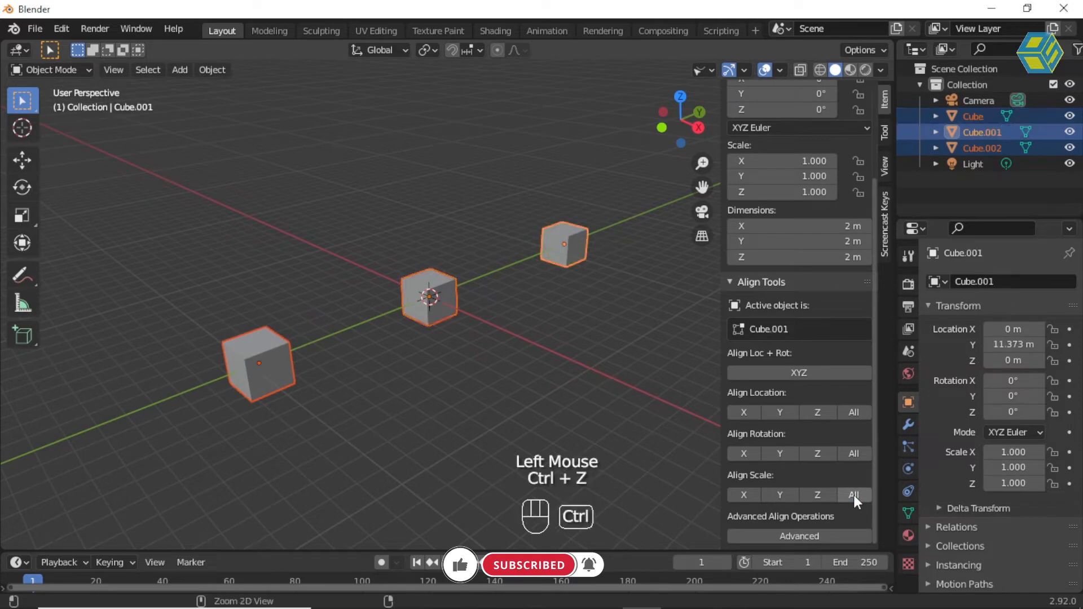
key(ctrl+z)
Try to align all scale axes of the three cubes to the second copy, Cube.002, and undo it
drag(153, 171, 628, 431)
shift+click(271, 347)
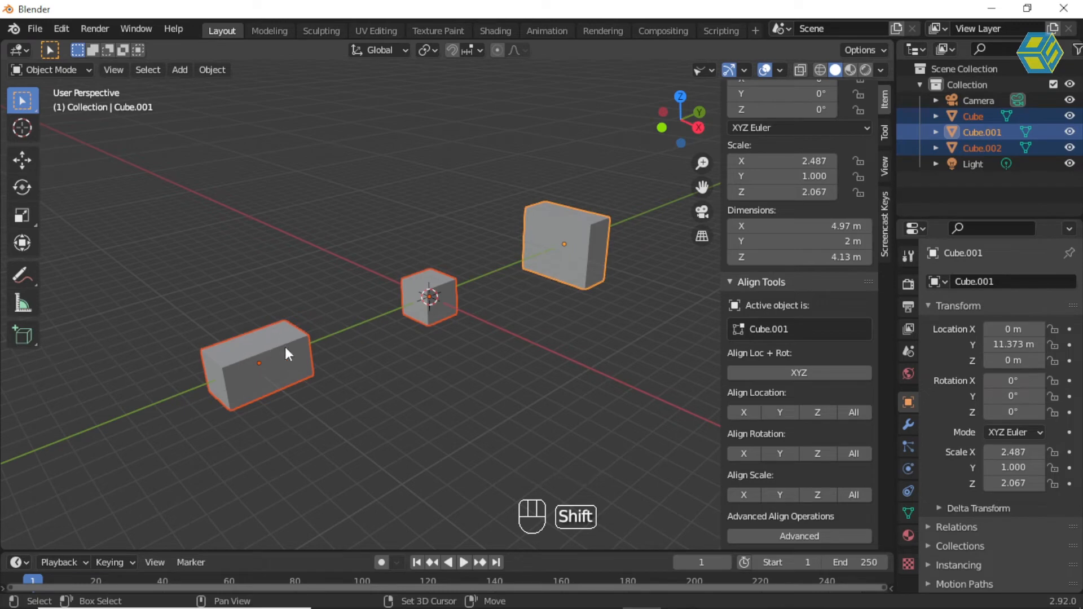
shift+click(285, 347)
click(853, 494)
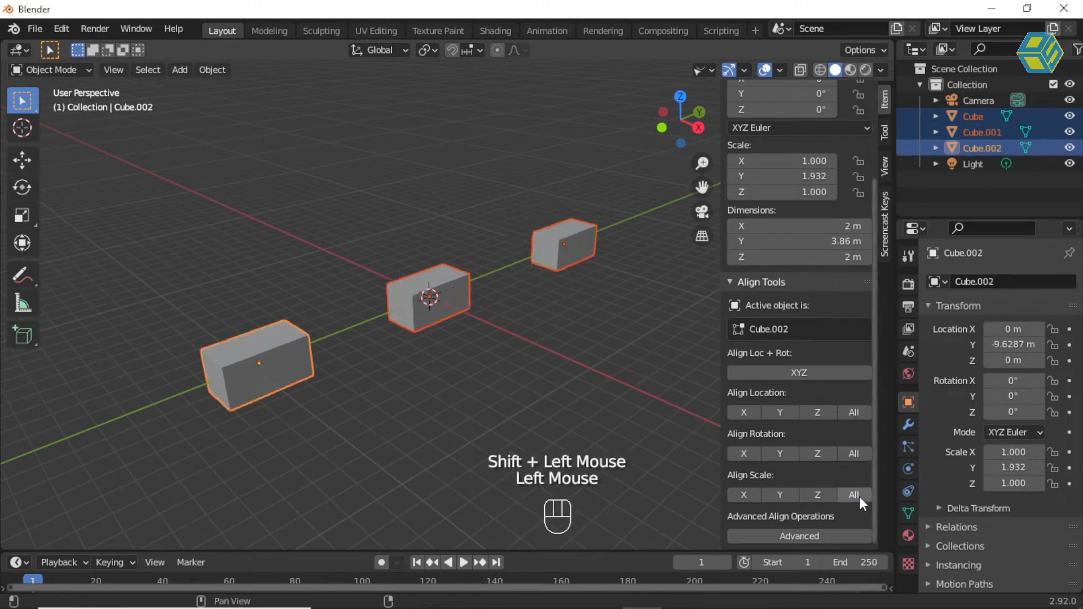
key(ctrl+z)
key(ctrl+z)
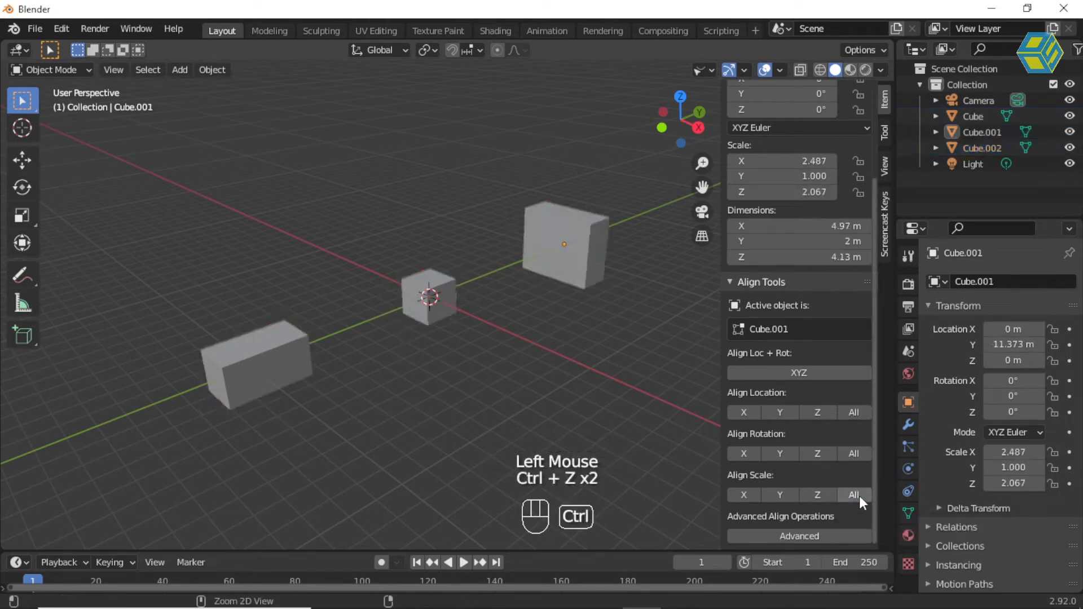
Try to align only the Y scale of the three cubes to Cube.001, and undo it
drag(146, 165, 693, 449)
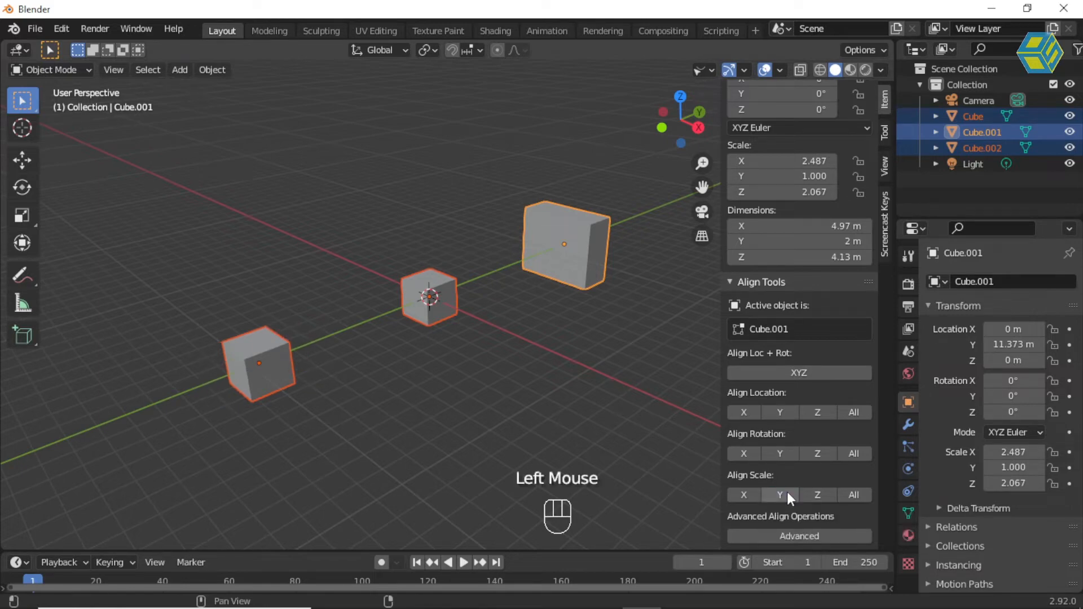
key(ctrl+z)
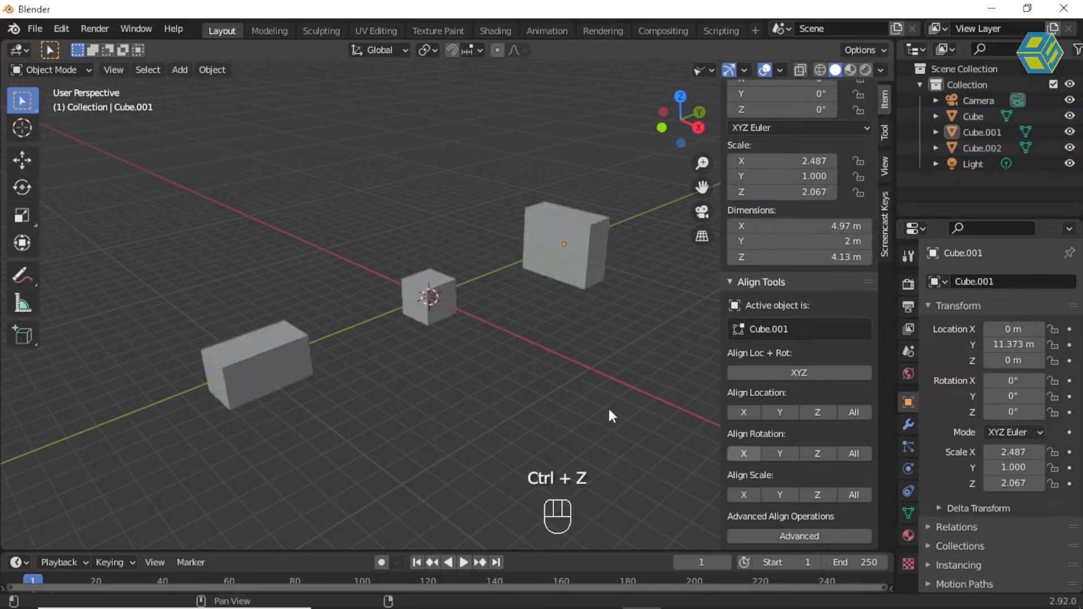
Align only the Y scale of the original cube and Cube.001 to the active second copy, Cube.002
drag(171, 135, 635, 434)
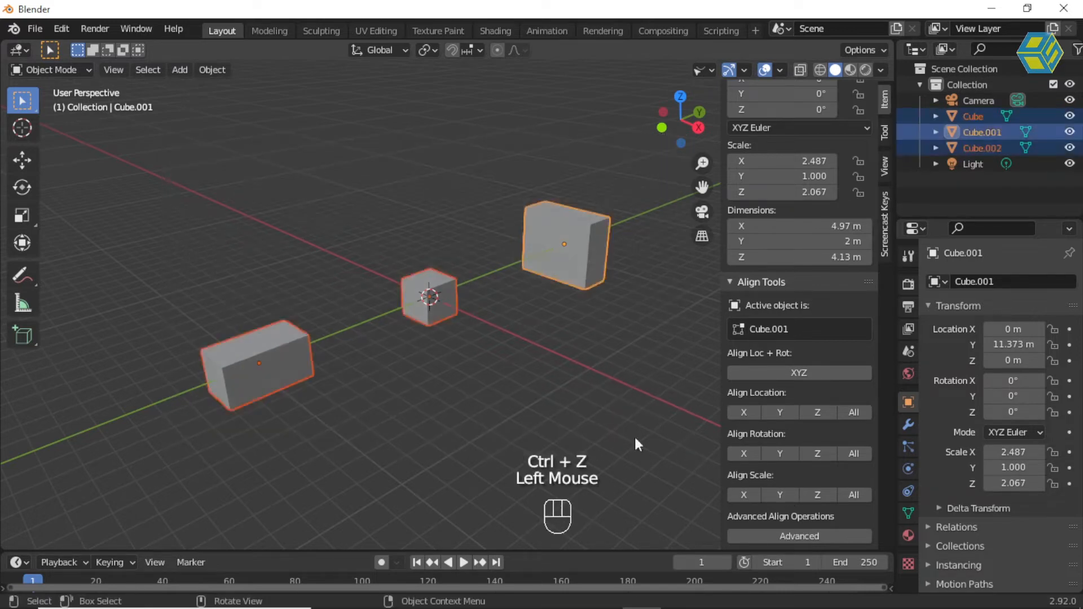
shift+click(284, 366)
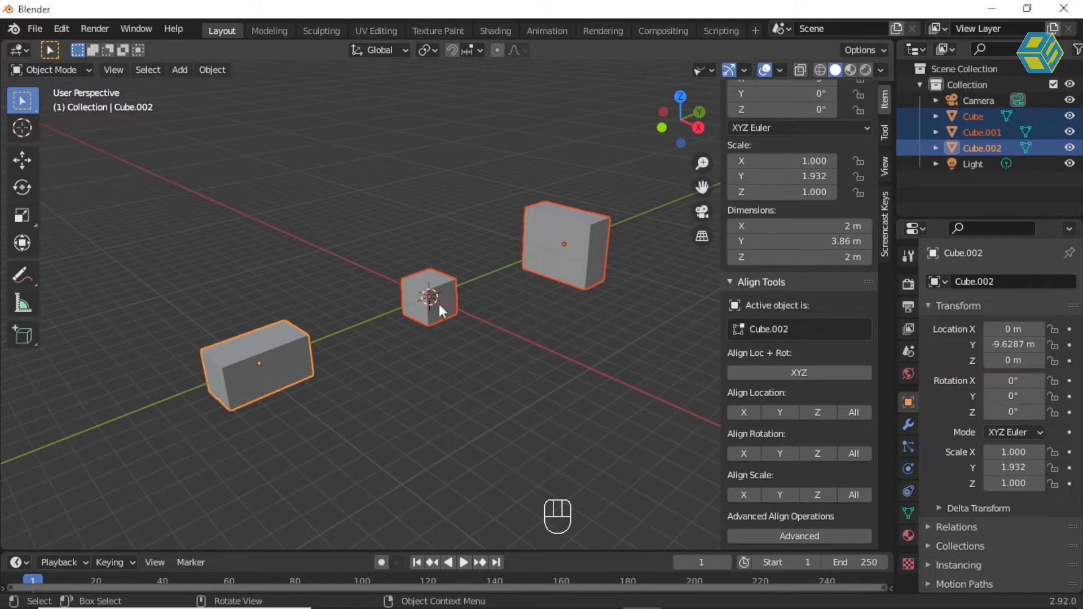
click(784, 494)
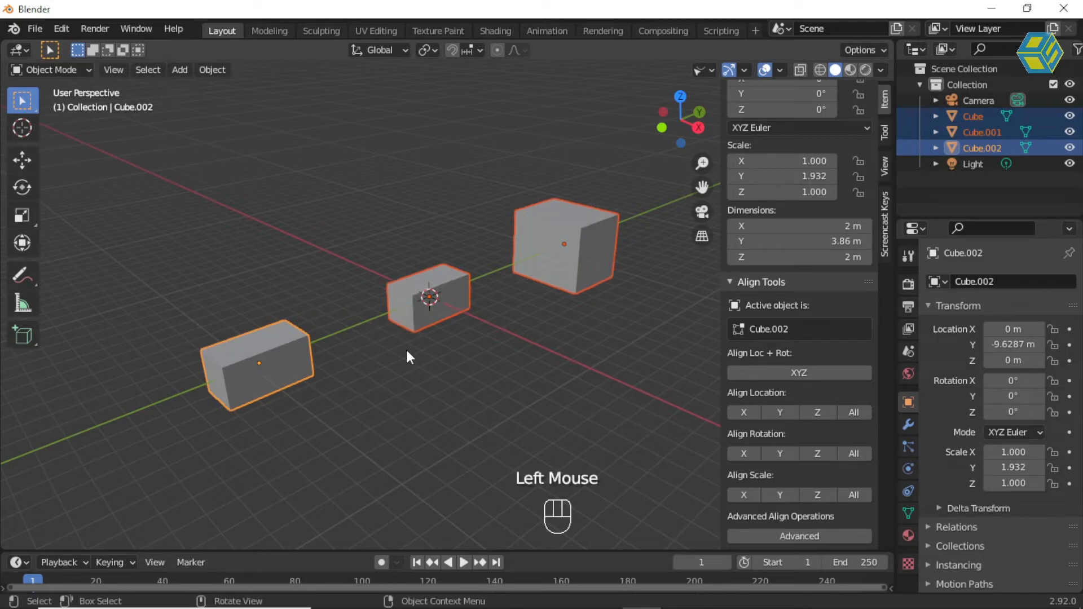
middle_drag(410, 349, 418, 355)
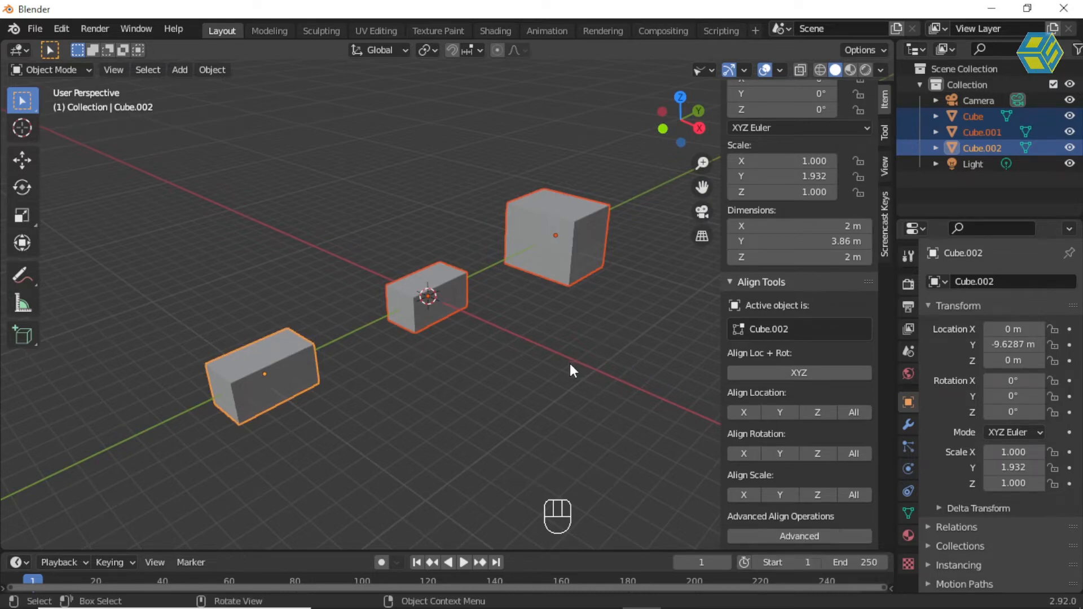
middle_drag(565, 366, 557, 357)
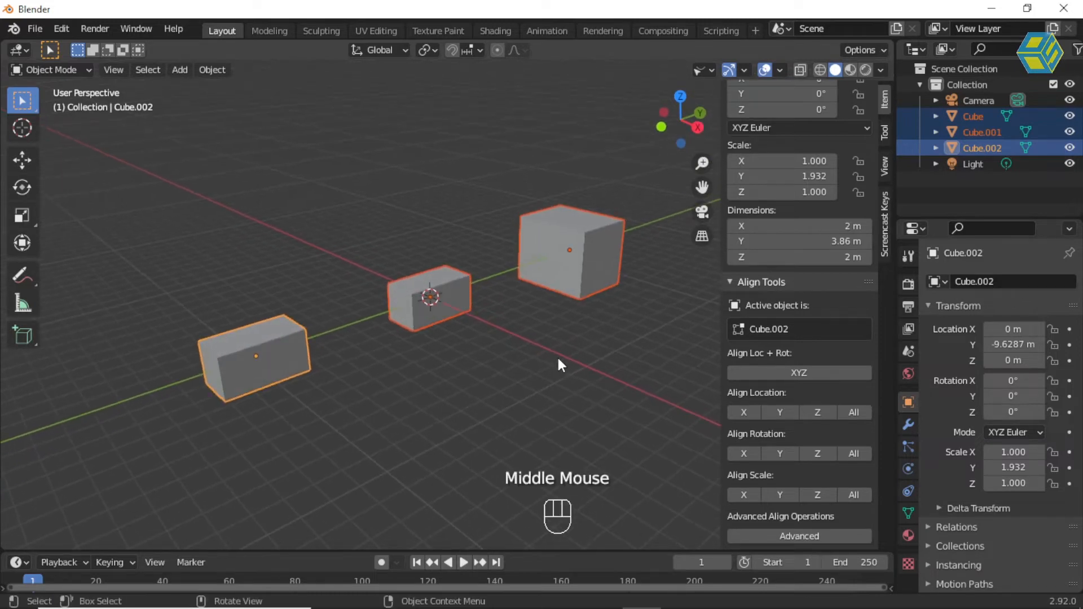
Delete all three cubes from the scene, keeping the camera and light
click(291, 178)
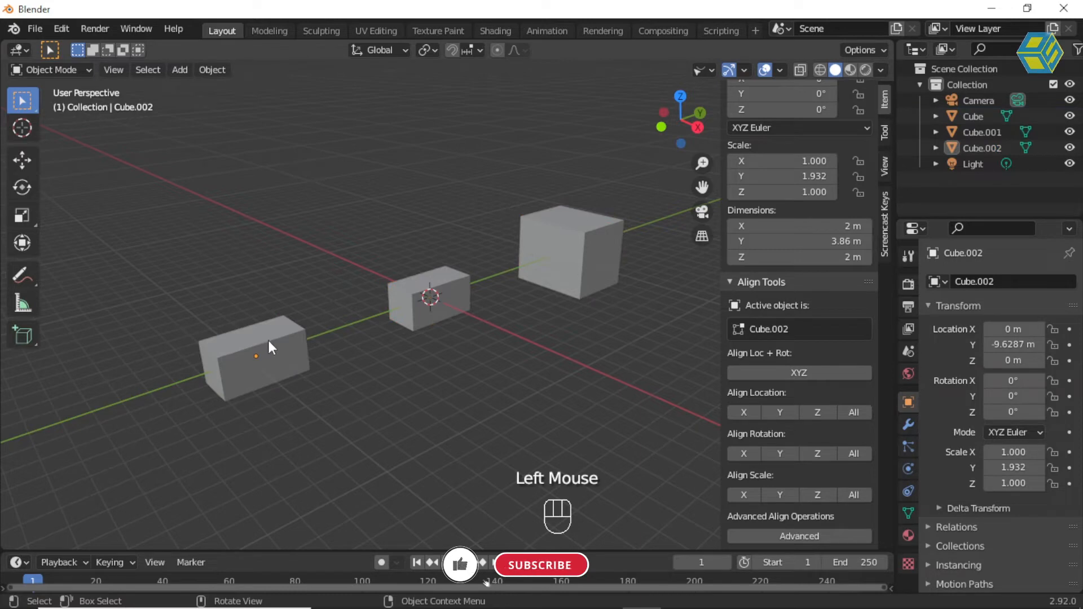
click(177, 211)
click(288, 336)
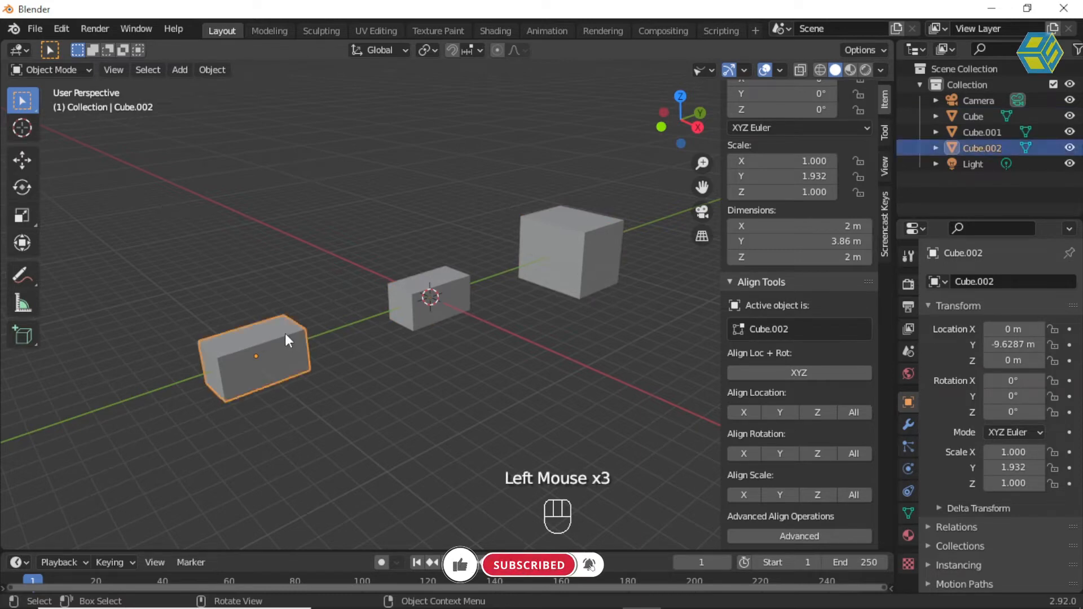
key(Delete)
click(460, 294)
key(Delete)
click(574, 248)
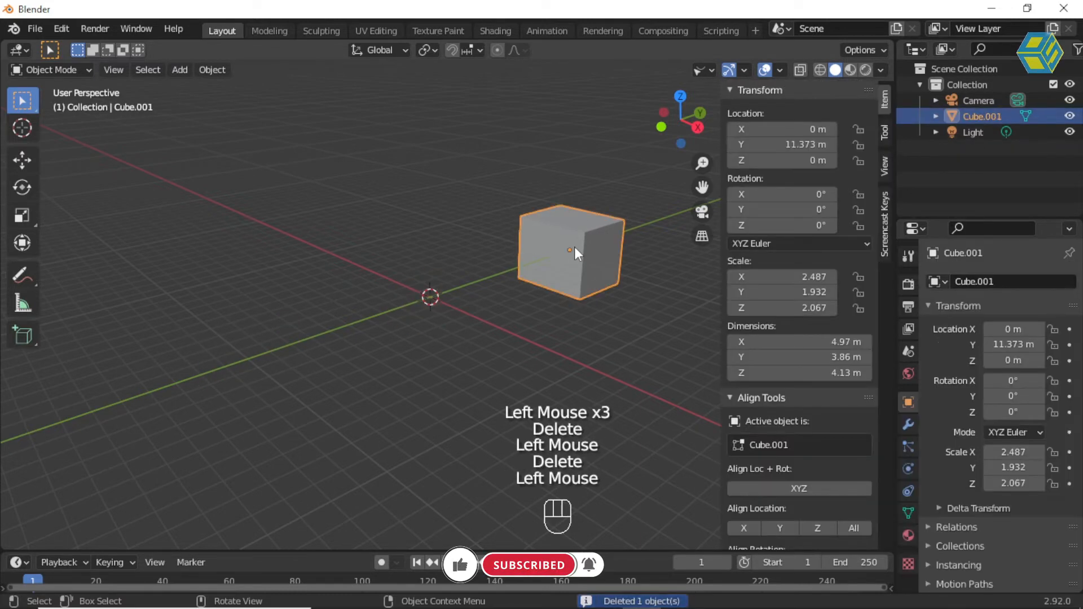
key(Delete)
click(349, 244)
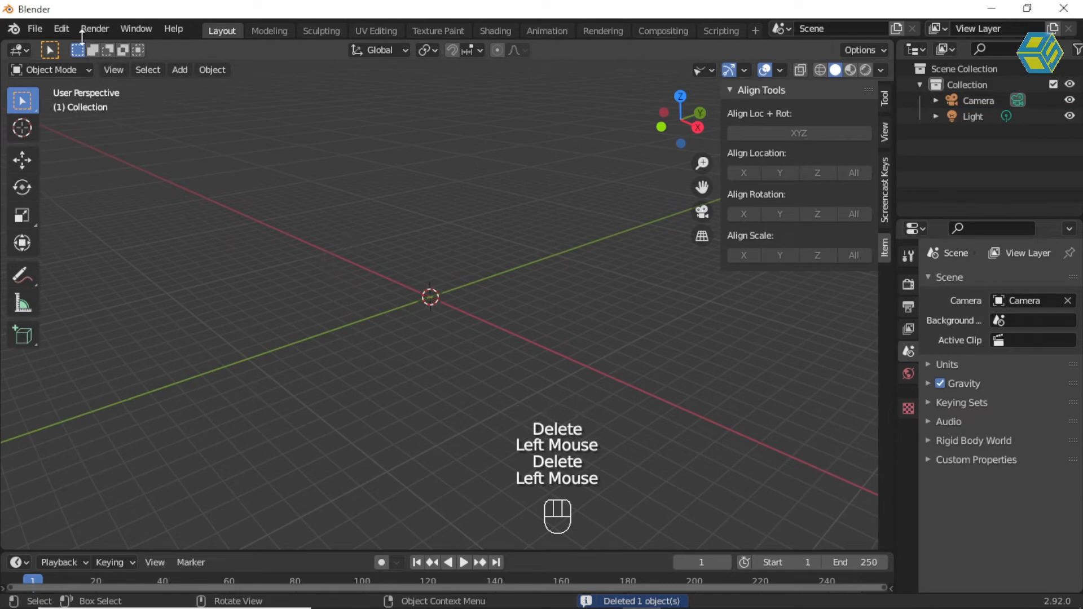
Add a new mesh cube at the world origin and select it
click(178, 70)
mouse_move(198, 94)
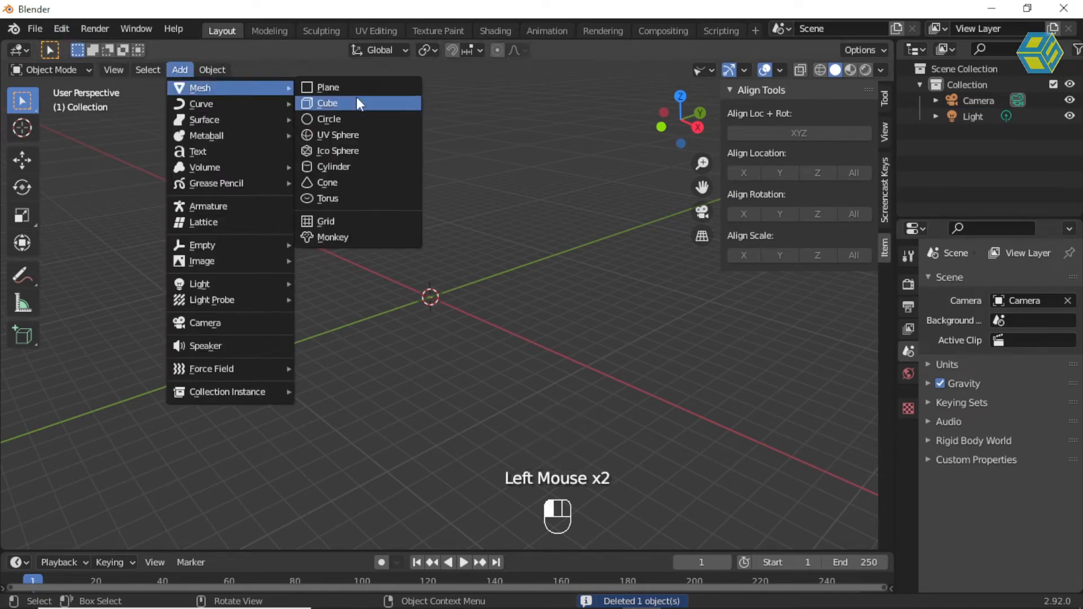
click(356, 103)
click(515, 272)
click(453, 285)
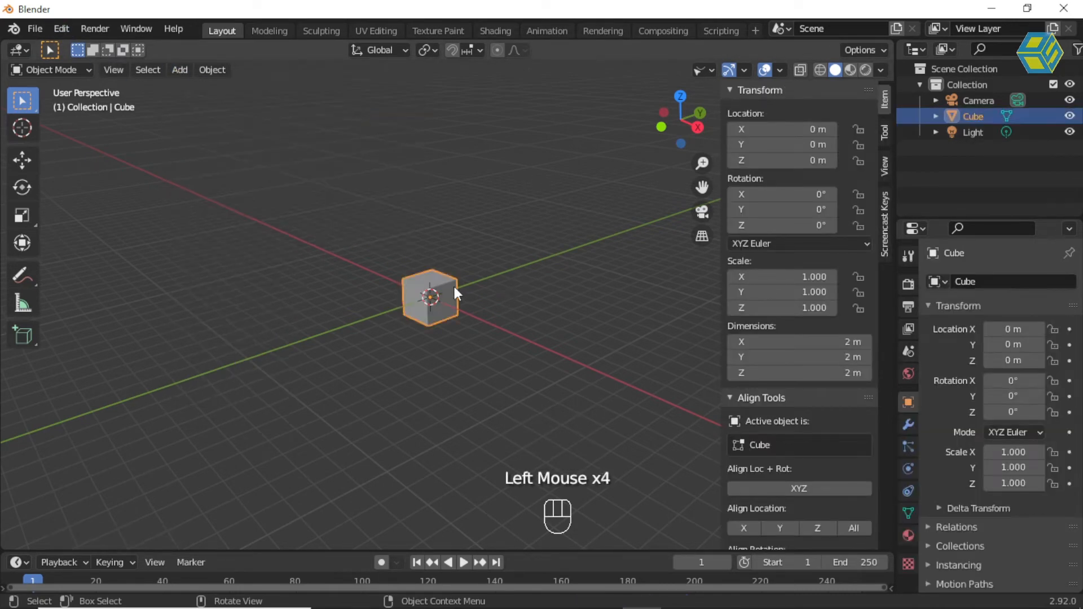
Duplicate the cube in place and move the copy away along the negative Y axis
key(shift+d)
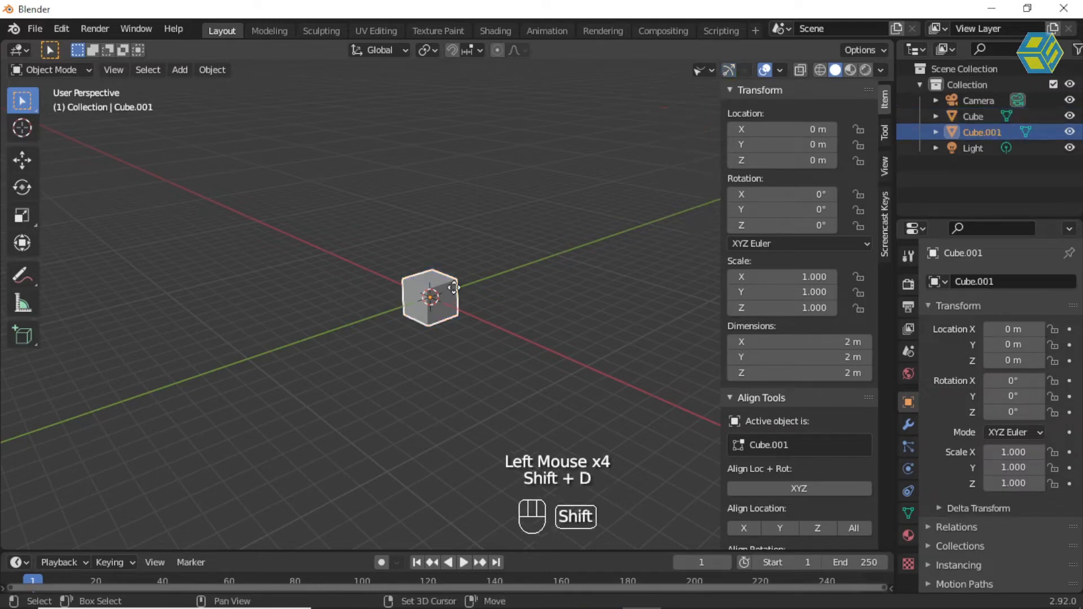
key(Return)
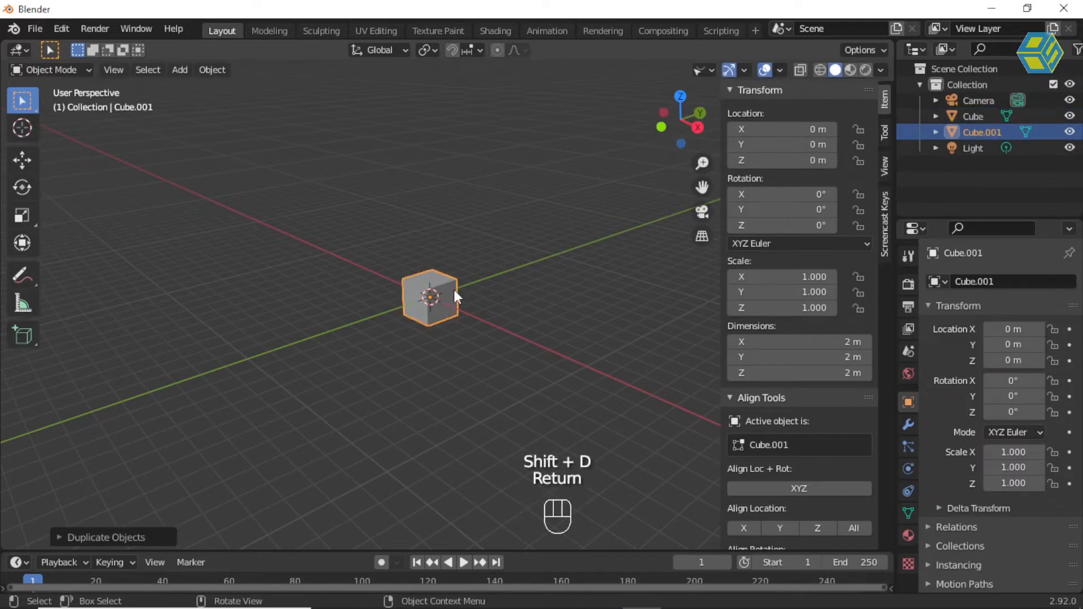
click(22, 160)
drag(473, 282, 323, 340)
Duplicate the original cube again and move this second copy away along the positive Y axis
click(441, 297)
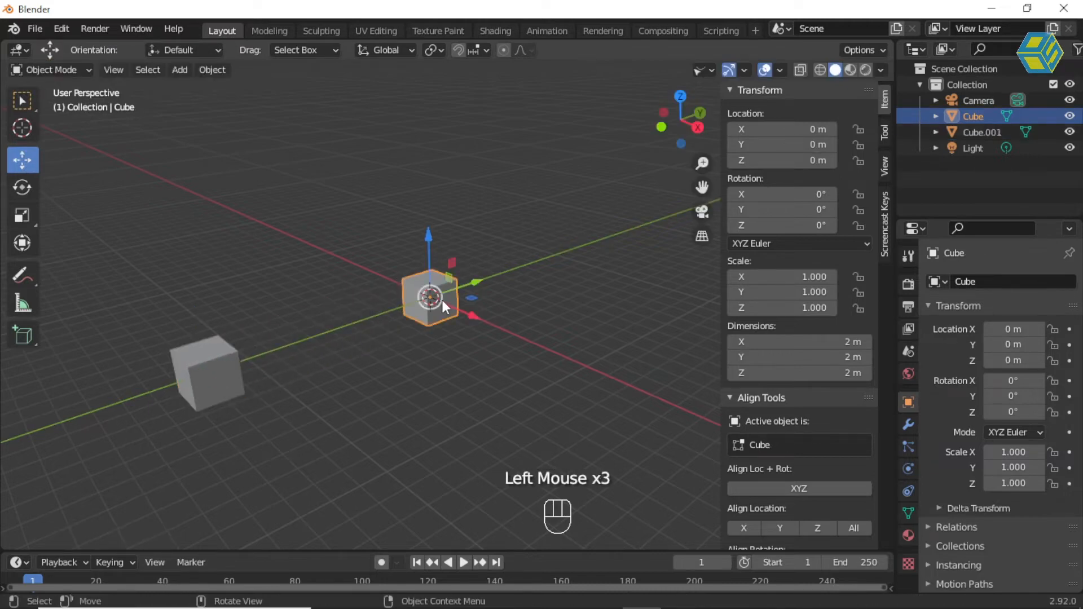
key(shift+d)
key(Return)
click(496, 278)
drag(496, 278, 672, 226)
Offset the second copy to about X 6.05 m, and the first copy to about X -5.97 m and Z -2.38 m
middle_drag(580, 297, 591, 253)
drag(571, 231, 189, 395)
click(289, 424)
drag(142, 335, 190, 395)
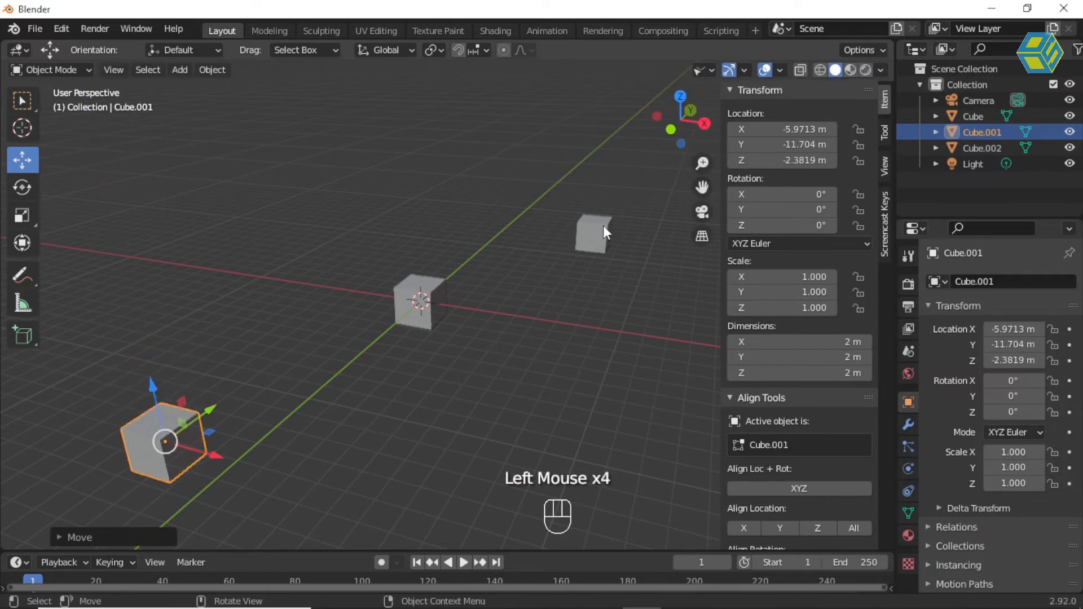
Raise the second cube copy, Cube.002, along Z to about 2.72 m
click(604, 225)
drag(604, 181, 602, 138)
middle_drag(583, 237, 562, 266)
scroll(543, 251, down, 2)
scroll(561, 265, up, 2)
scroll(560, 263, down, 1)
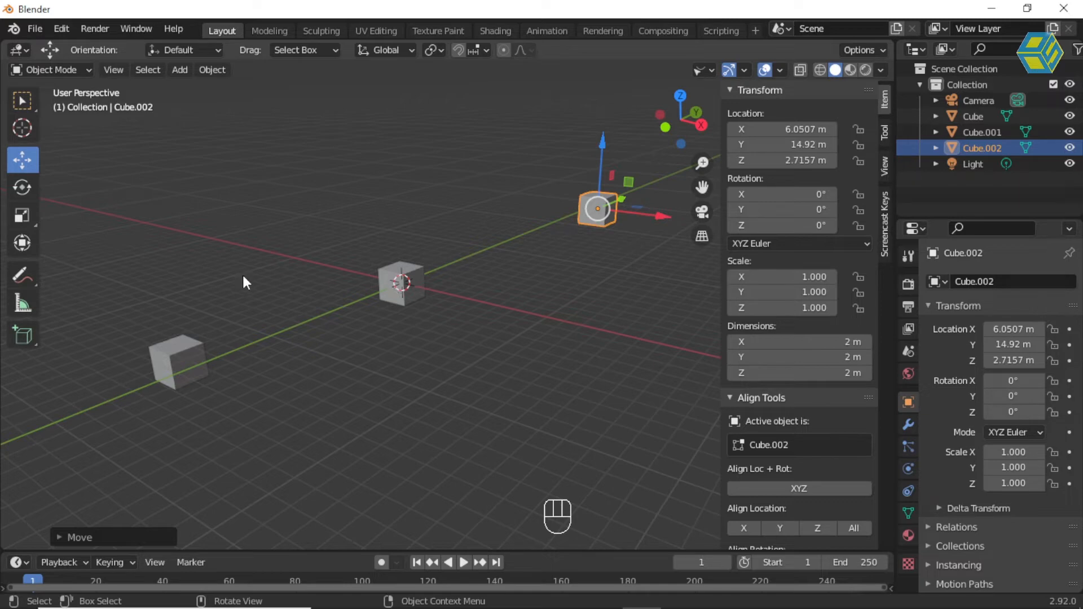
Select the original centre cube and frame the view on it
click(23, 101)
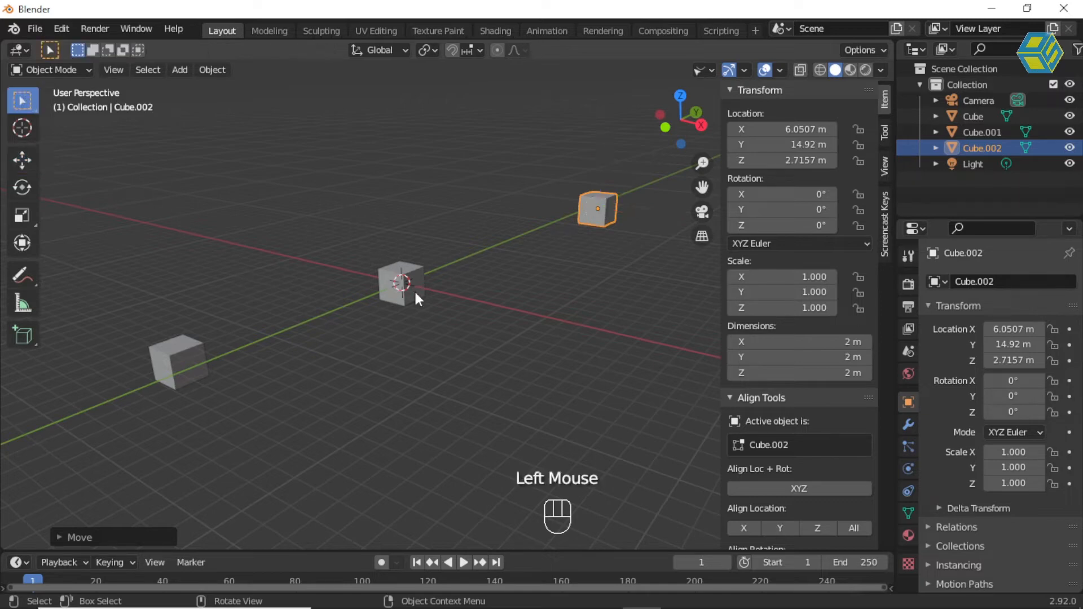
scroll(425, 306, up, 2)
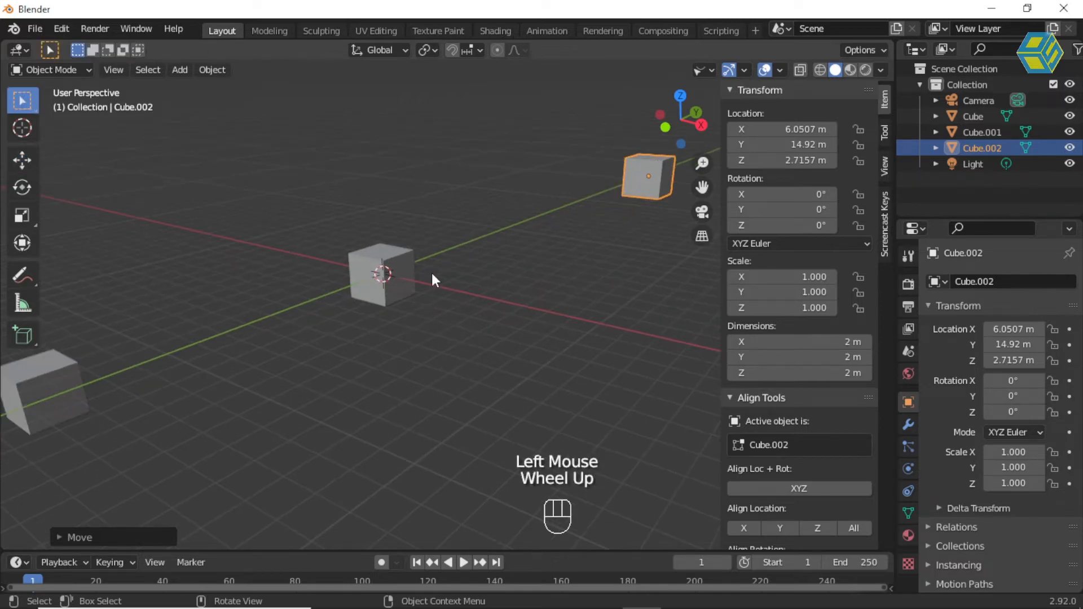
click(387, 290)
key(KP_Decimal)
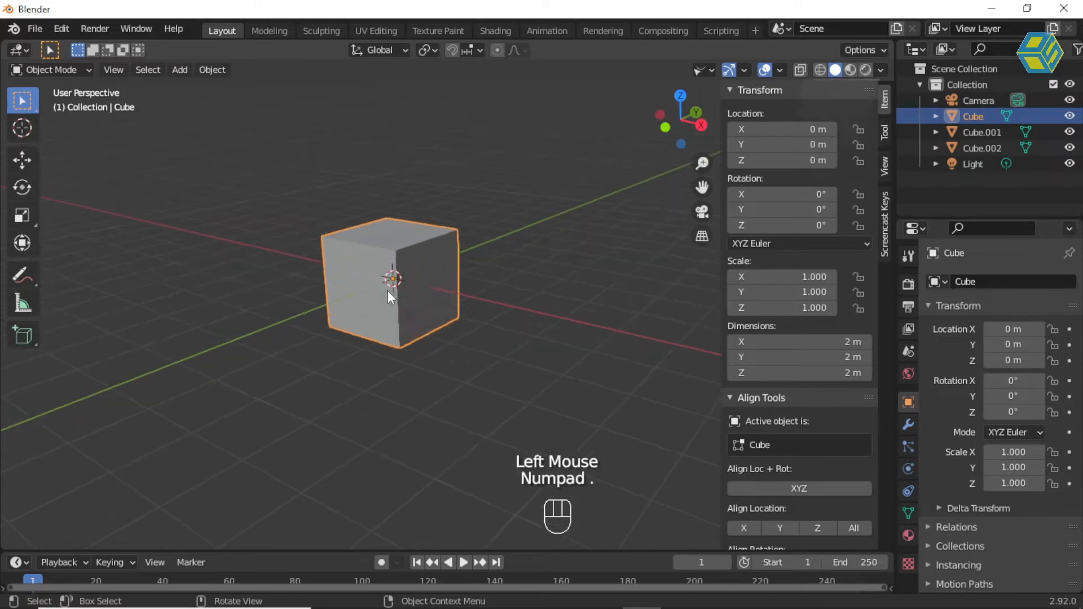
scroll(438, 320, down, 3)
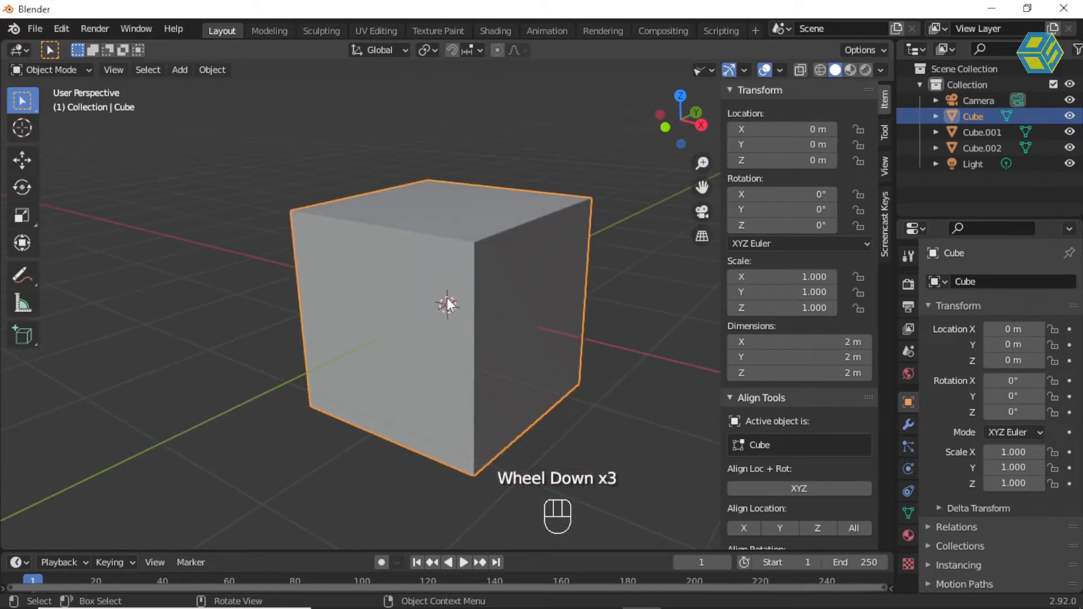
Place the 3D cursor at several spots in the empty space beside the original cube, leaving it away from the cube
click(22, 128)
click(133, 248)
click(127, 333)
click(202, 364)
click(149, 226)
click(213, 145)
click(219, 250)
click(134, 300)
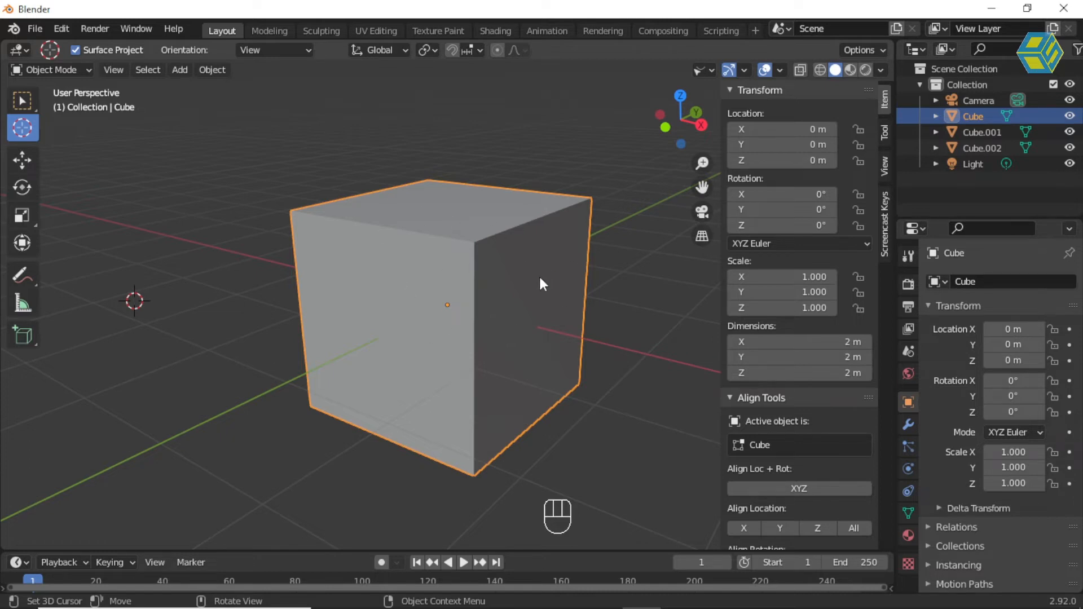
scroll(524, 284, down, 6)
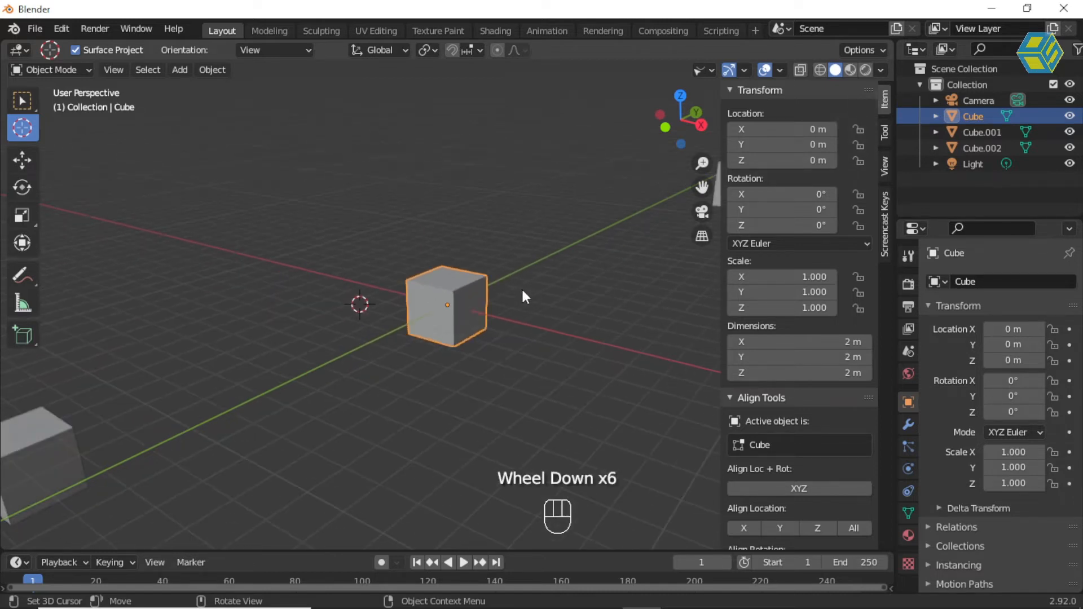
Make the first cube copy, Cube.001, active and place the 3D cursor in empty space far from all the cubes
scroll(506, 304, down, 2)
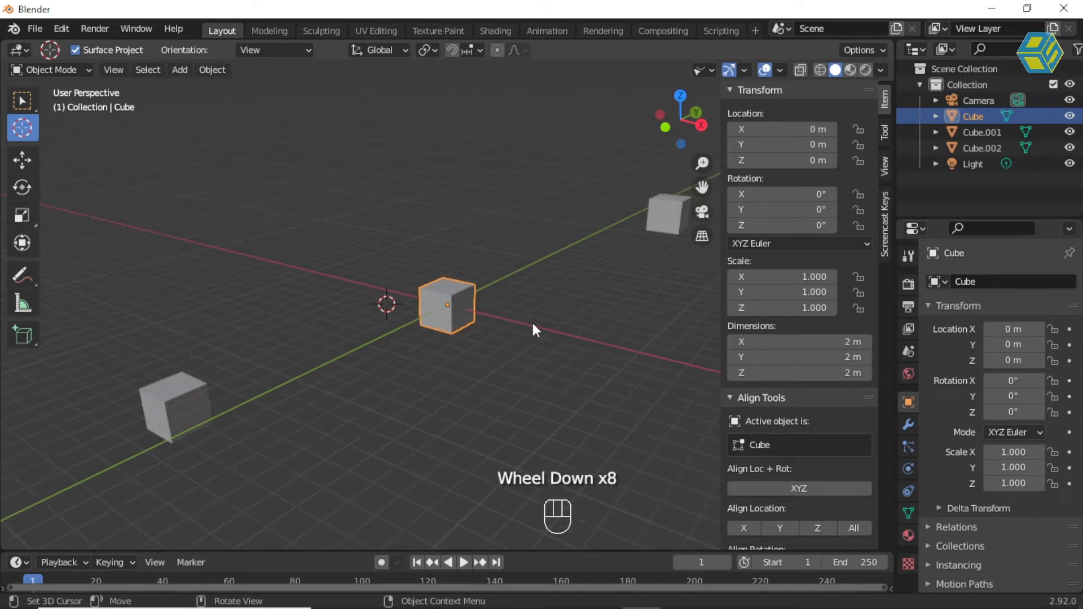
middle_drag(539, 334, 531, 341)
scroll(531, 341, down, 1)
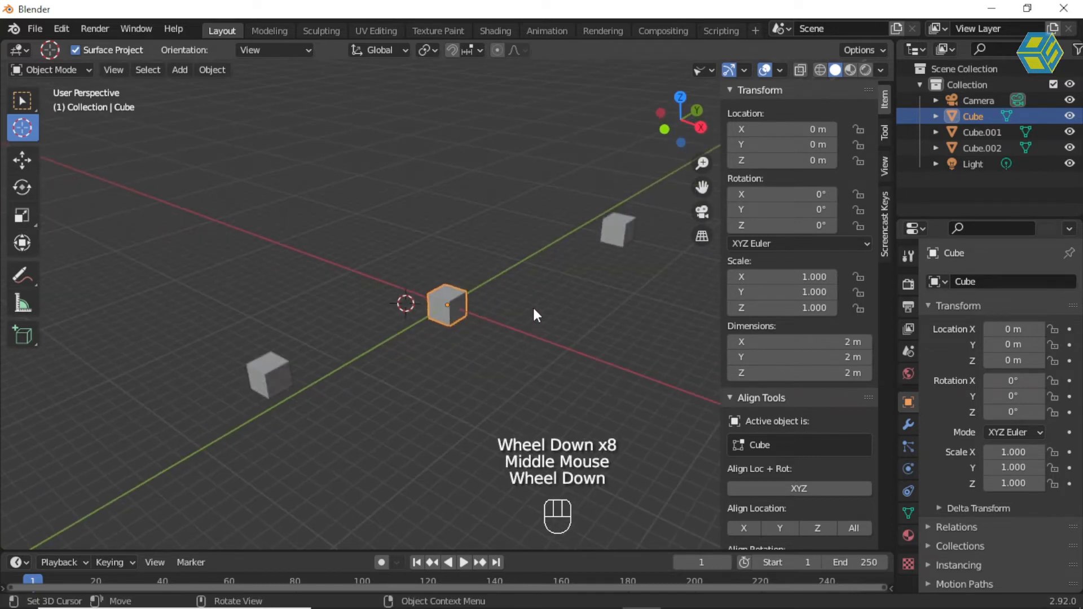
click(278, 364)
click(22, 160)
click(273, 382)
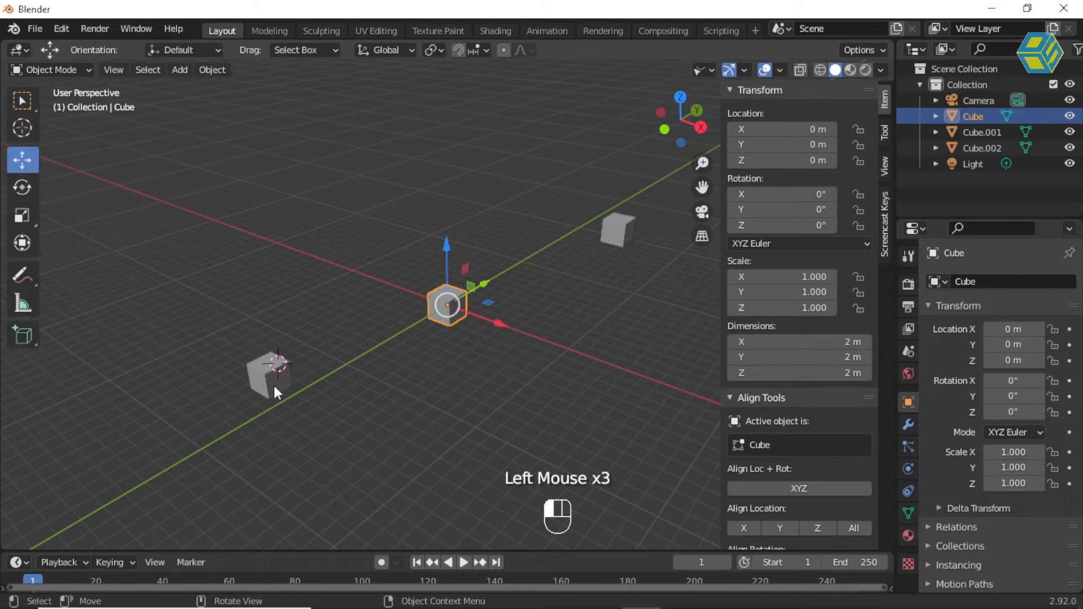
click(22, 128)
click(169, 134)
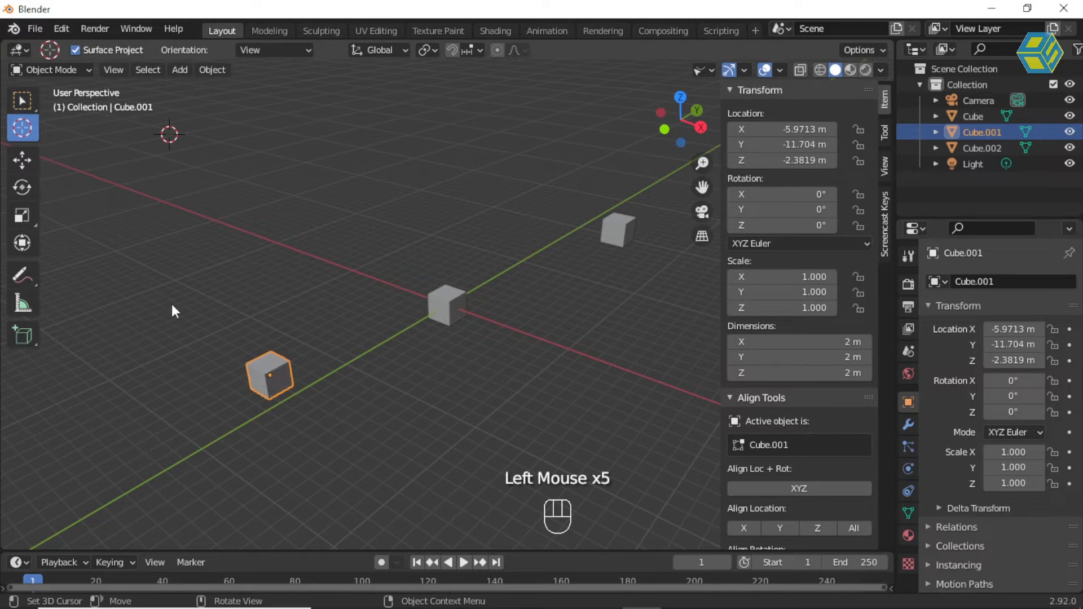
Move Cube.001 to about Y -6.43 m, and Cube.002 to about X -3.02 m and Y 7.79 m
click(24, 163)
drag(316, 348, 377, 313)
click(614, 225)
drag(677, 242, 497, 227)
mouse_move(546, 300)
middle_down()
mouse_move(617, 285)
mouse_move(536, 314)
middle_up()
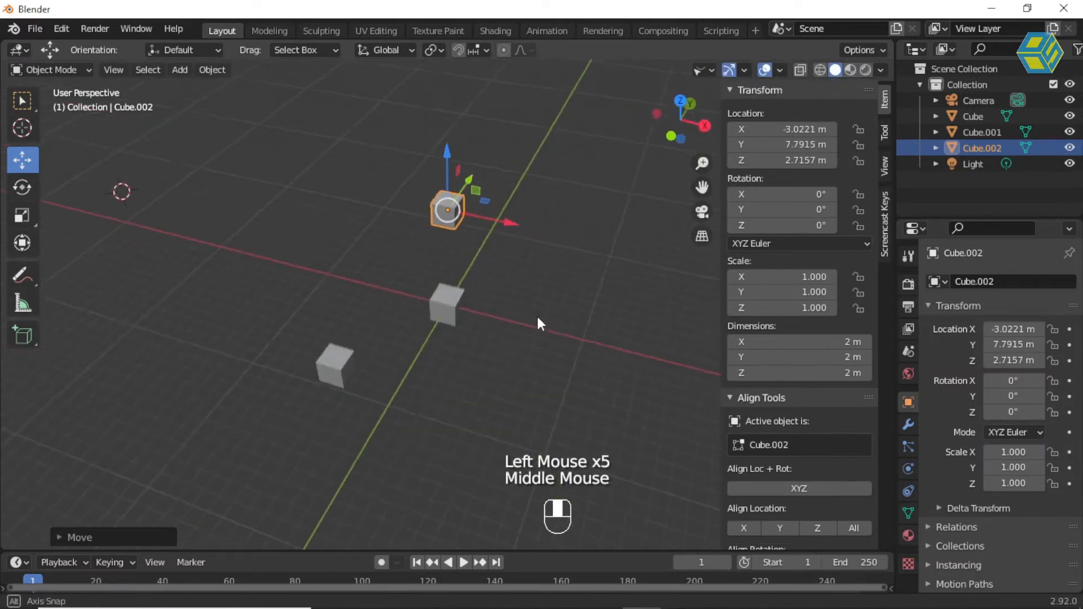
Select all three cubes, keeping Cube.001 as the active object
click(343, 359)
middle_drag(473, 343, 415, 307)
scroll(416, 307, up, 3)
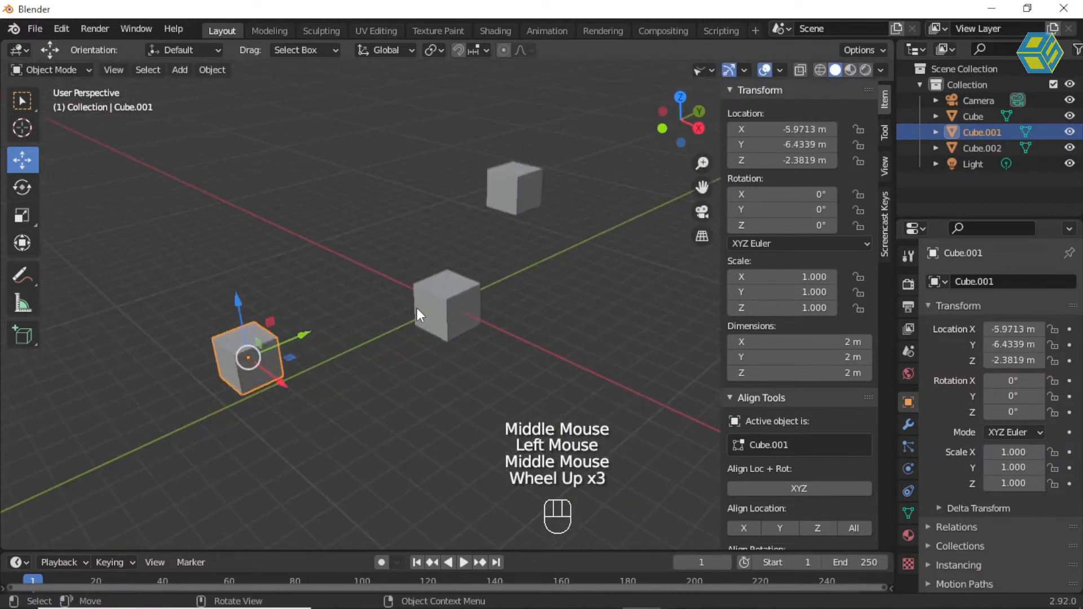
scroll(417, 310, up, 1)
shift+middle_drag(355, 337, 445, 345)
drag(190, 89, 670, 422)
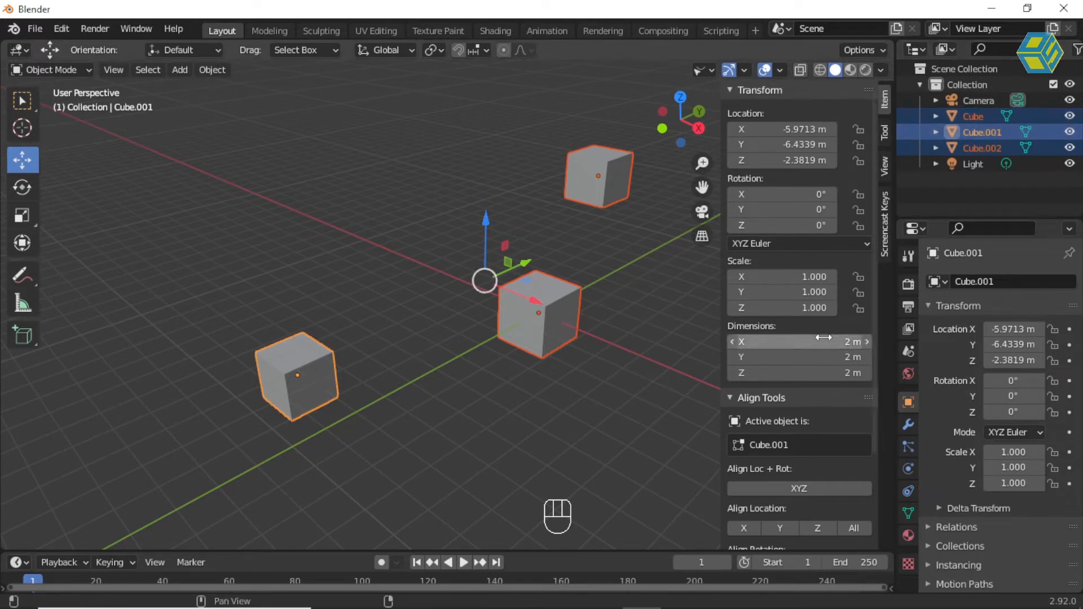
Start the advanced align operation on the three cubes and examine its settings, including the extra fields under Advanced Options
scroll(828, 339, down, 6)
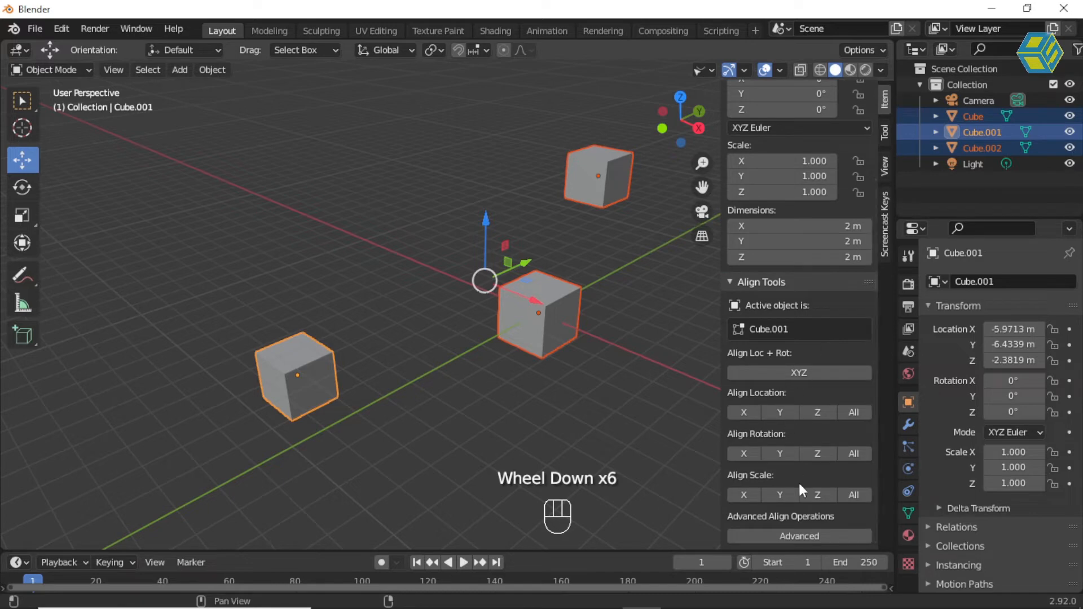
click(797, 536)
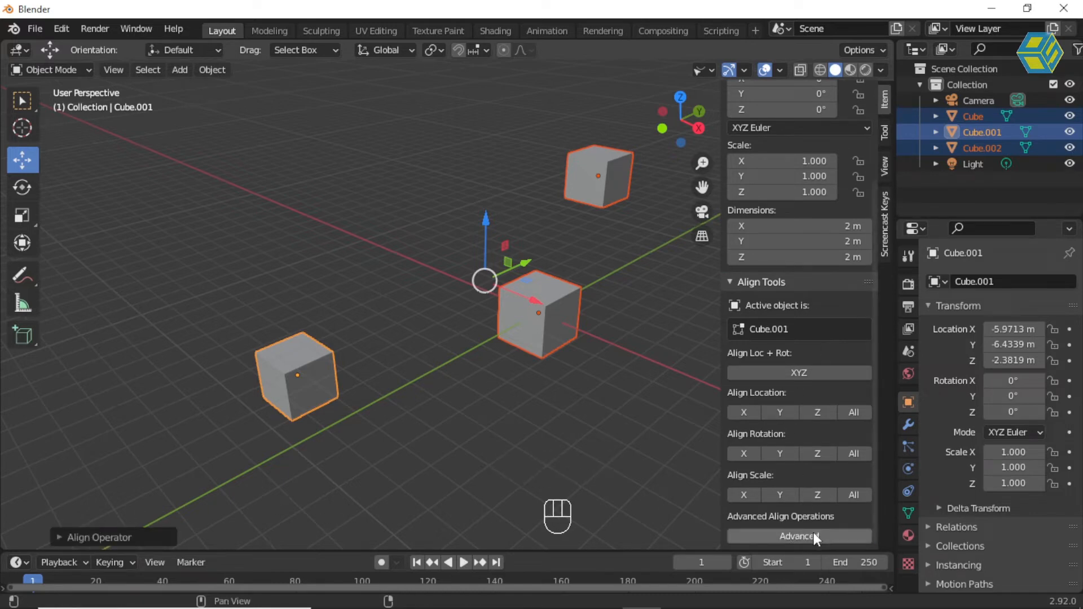
click(410, 273)
drag(215, 128, 685, 438)
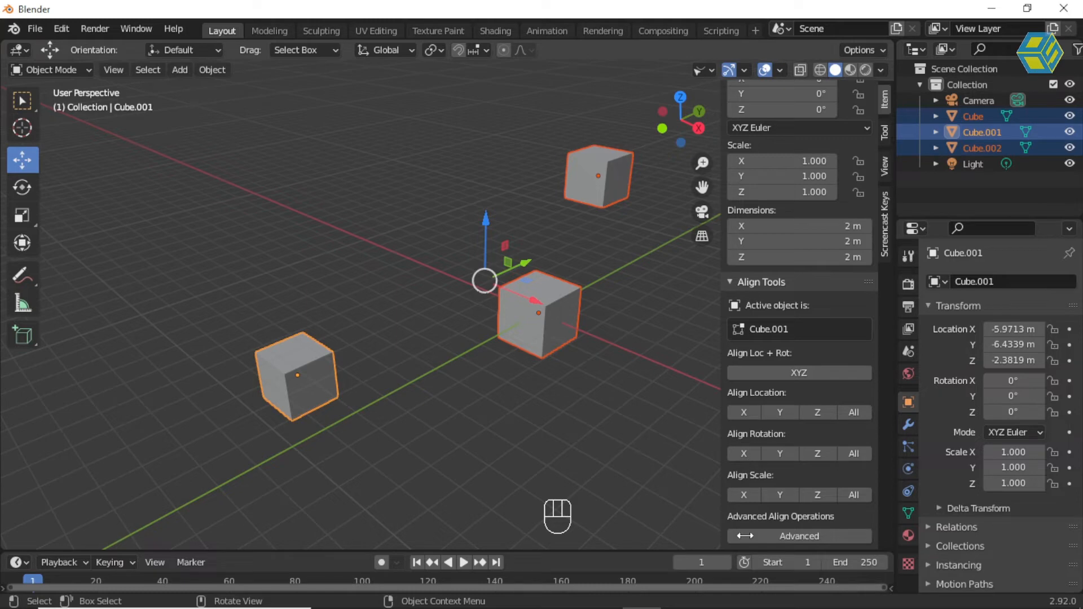
click(779, 537)
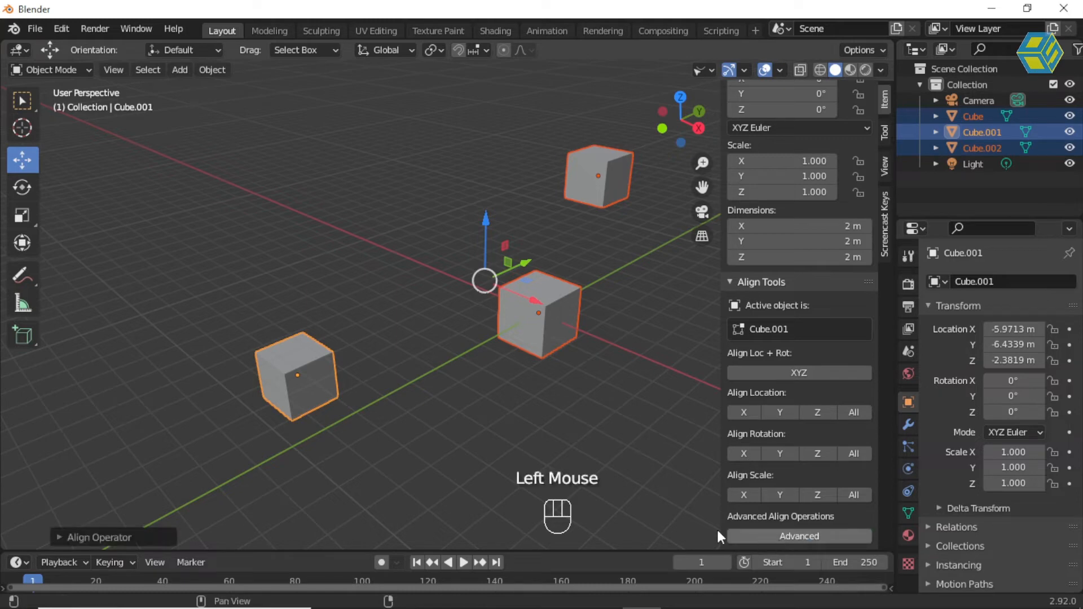
click(124, 537)
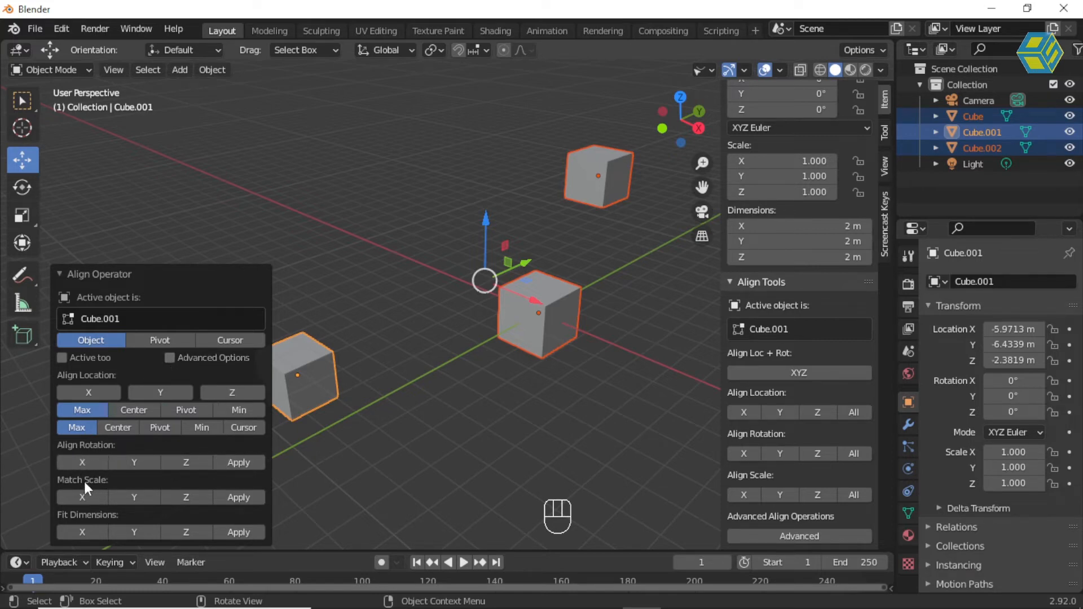
click(169, 358)
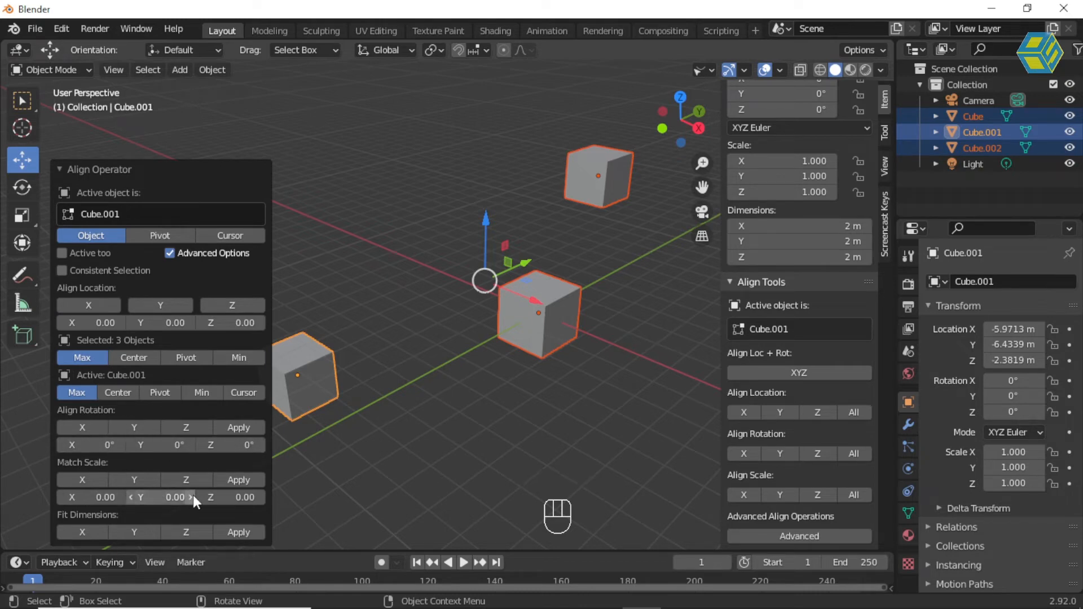
click(175, 254)
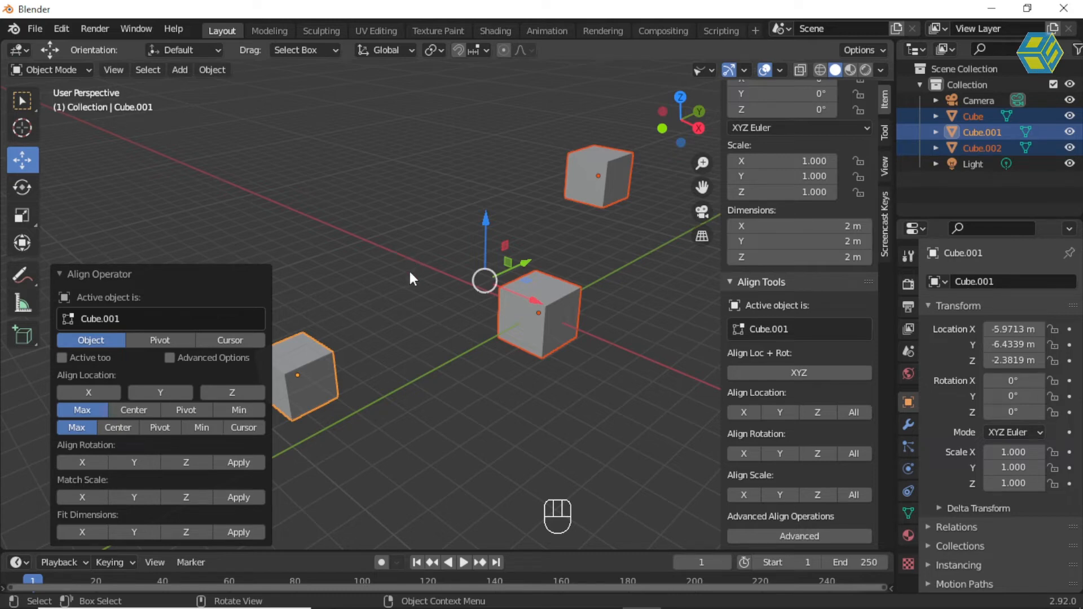
Duplicate the centre cube and place the copy at about X -4.78 m, Y -3.44 m, Z 2.01 m
click(22, 101)
click(243, 164)
click(557, 313)
click(536, 314)
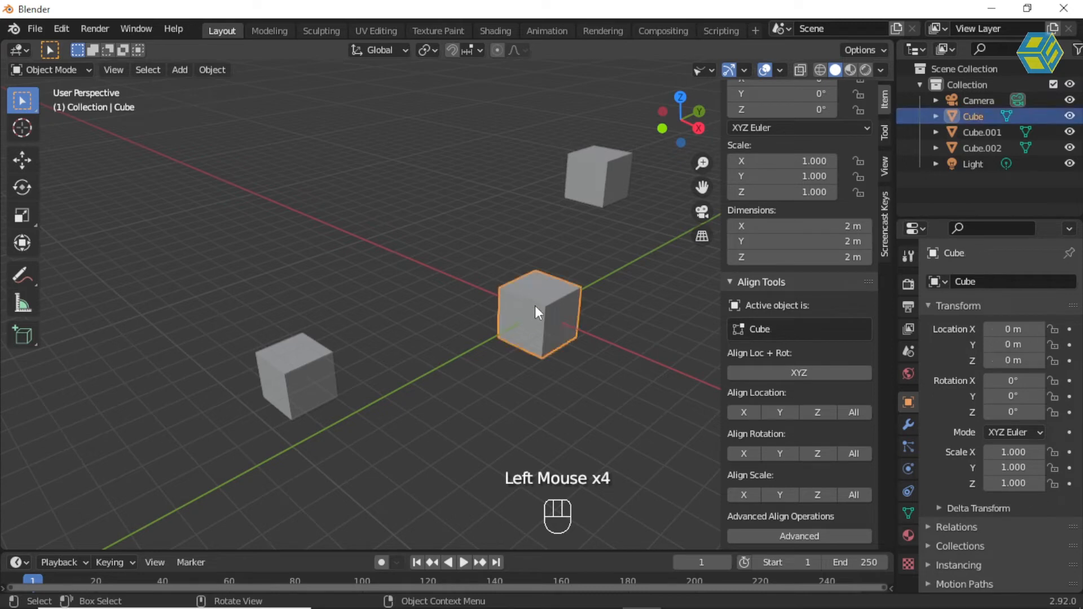
key(shift+d)
click(379, 280)
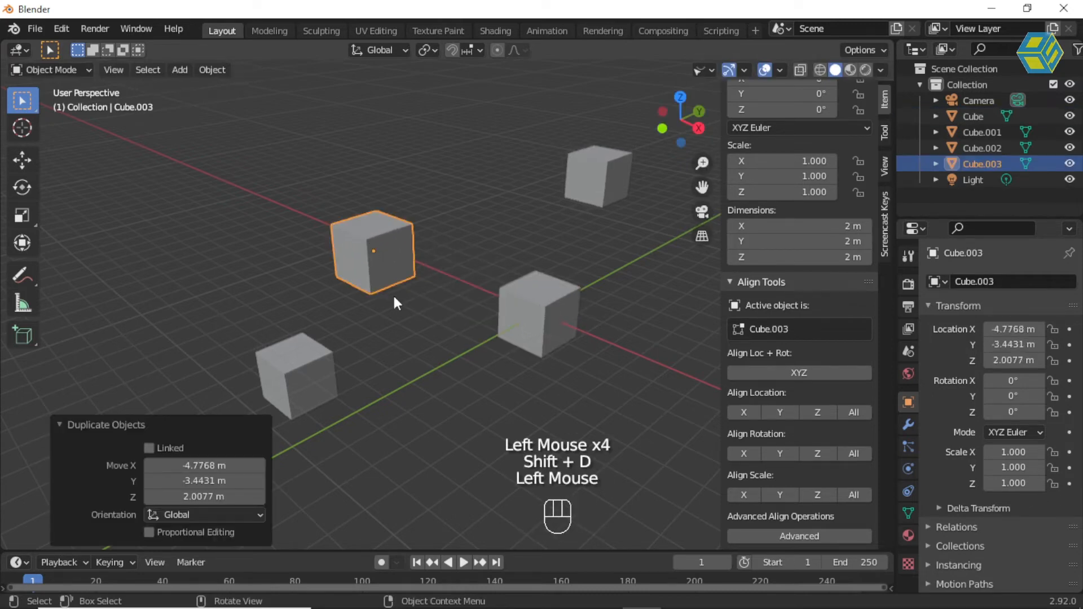
Scale the new copy unevenly to about 1.9 in X, 2.51 in Y and 1.45 in Z
click(25, 210)
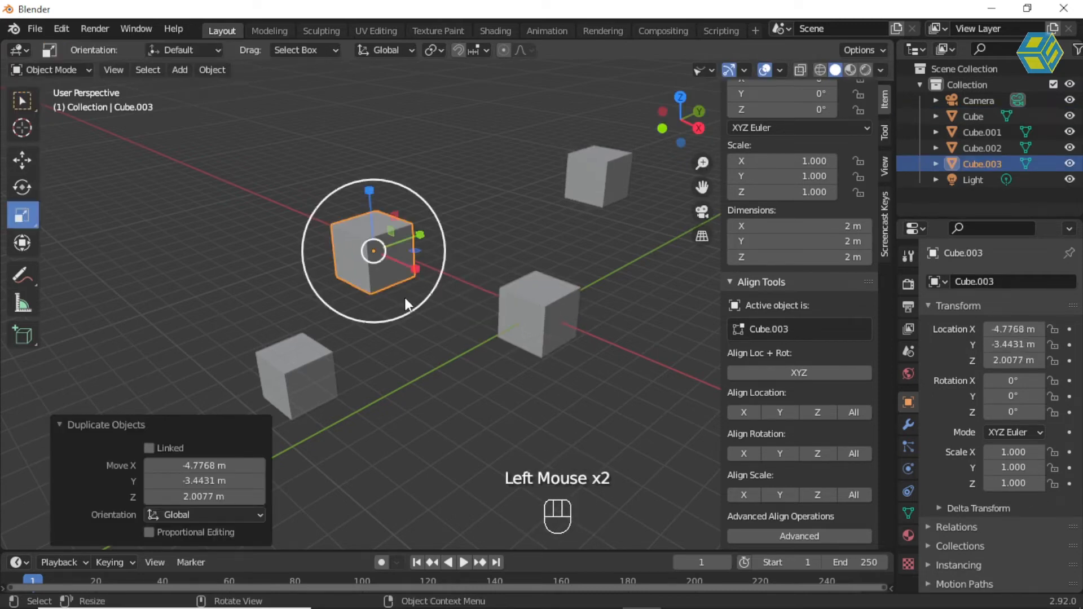
mouse_move(416, 269)
mouse_down()
mouse_move(446, 276)
mouse_move(455, 208)
mouse_move(496, 198)
mouse_move(430, 214)
mouse_move(508, 188)
mouse_move(476, 208)
mouse_move(463, 253)
mouse_move(434, 266)
mouse_up()
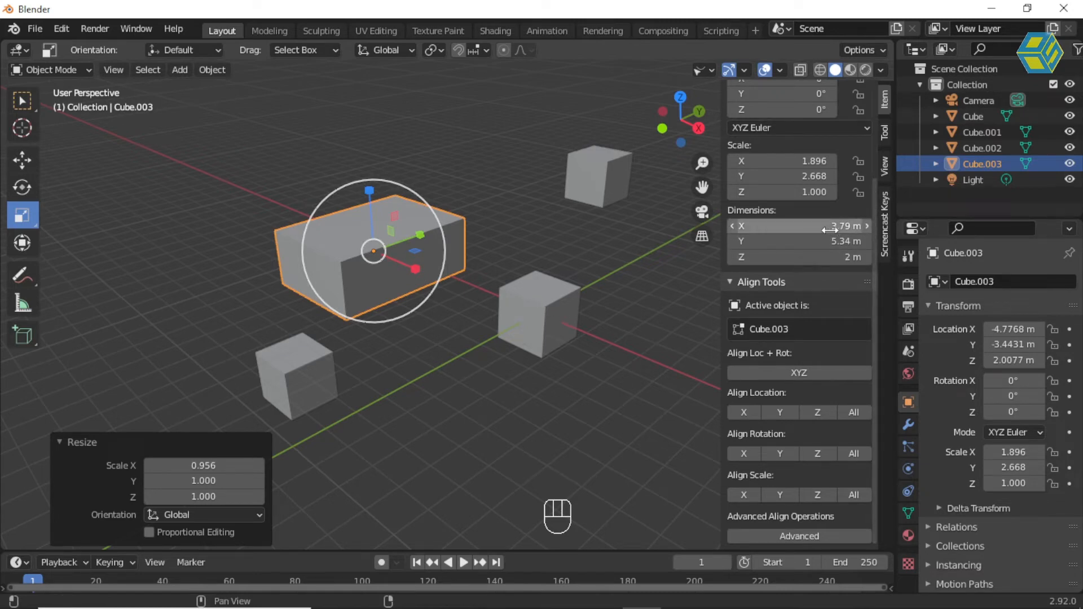
drag(370, 190, 367, 158)
mouse_move(418, 236)
mouse_down()
mouse_move(434, 231)
mouse_move(416, 237)
mouse_up()
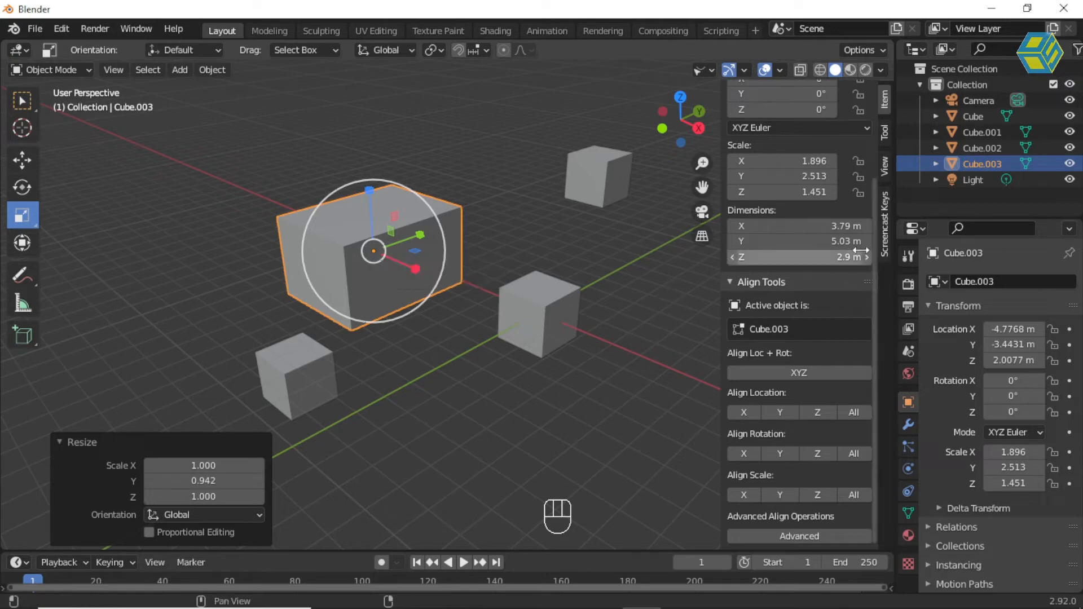
Set the centre cube's X dimension to 5 m, then undo that change
click(526, 307)
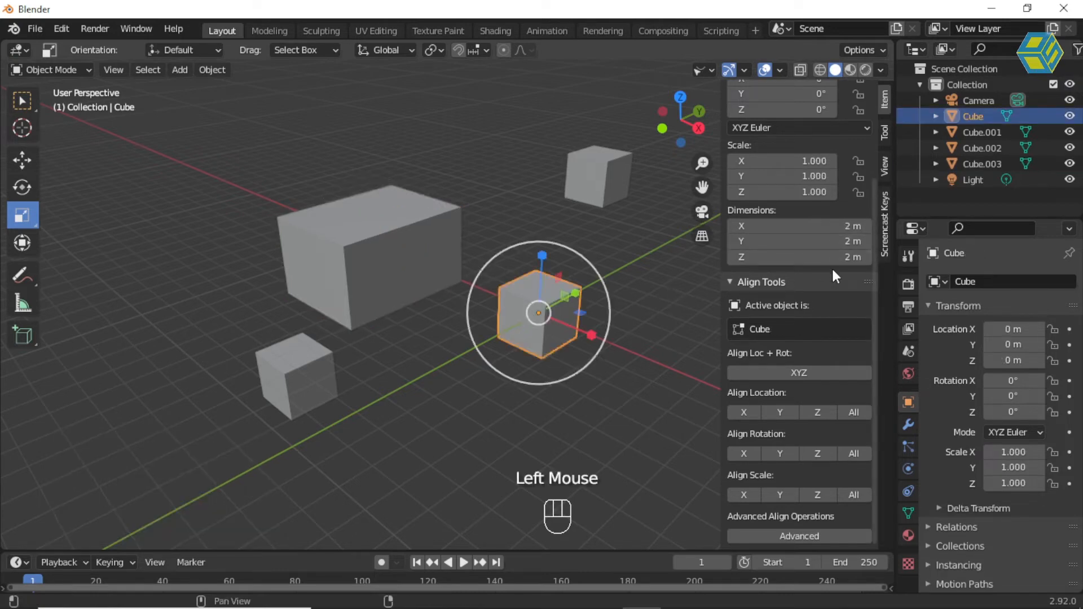
double_click(845, 227)
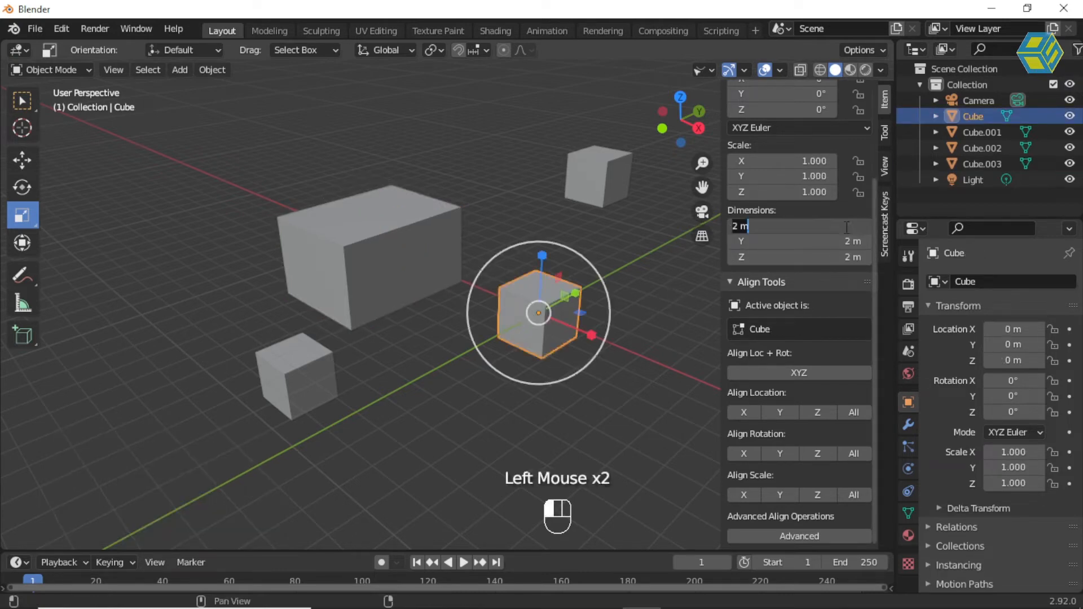
text(5)
key(Return)
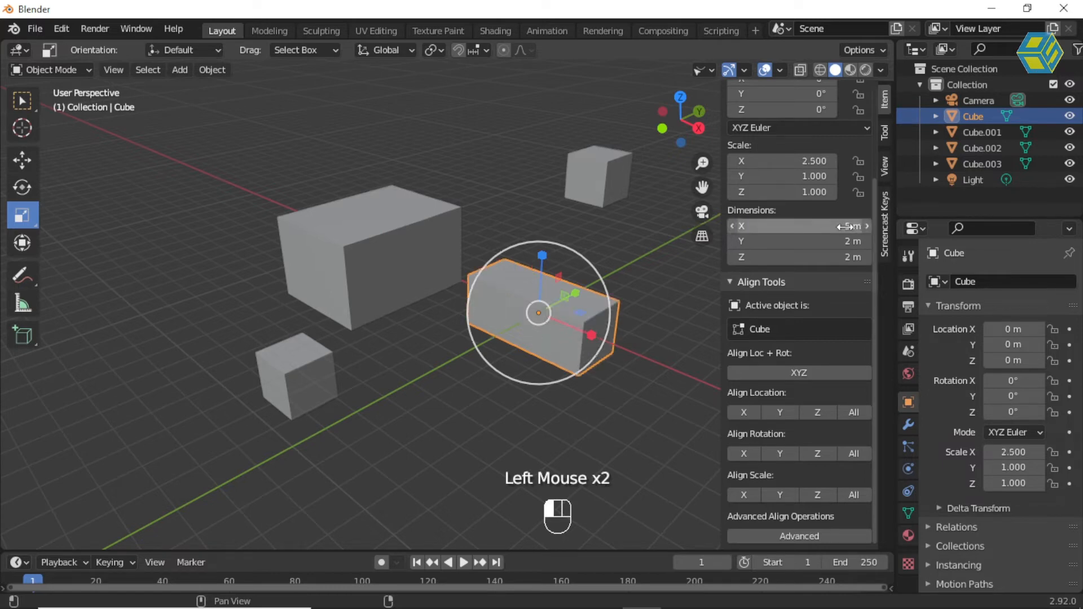
key(ctrl+z)
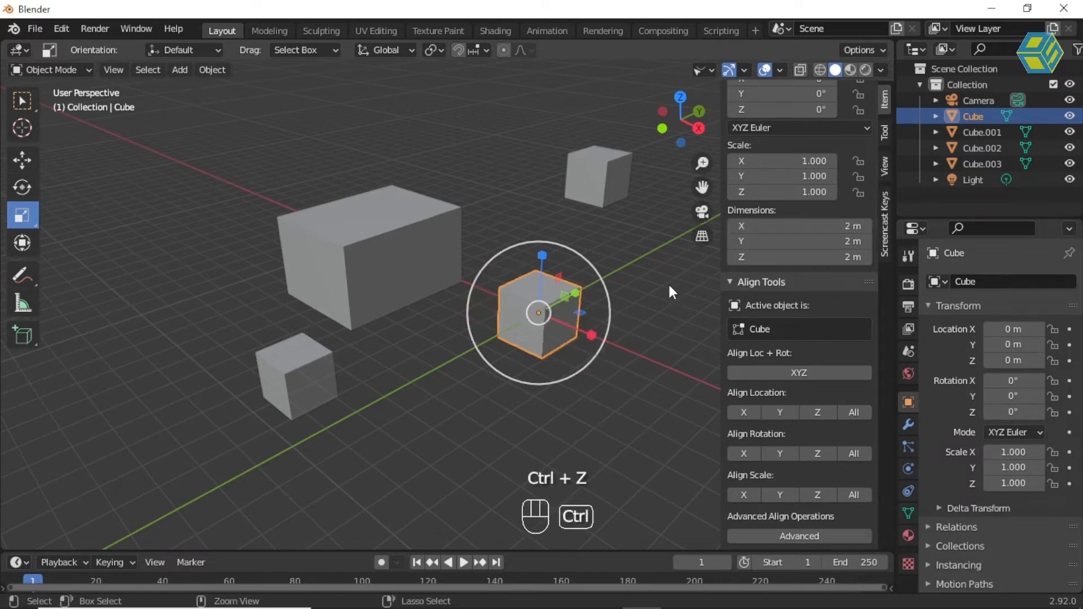
Delete the enlarged cube copy
click(407, 271)
key(Delete)
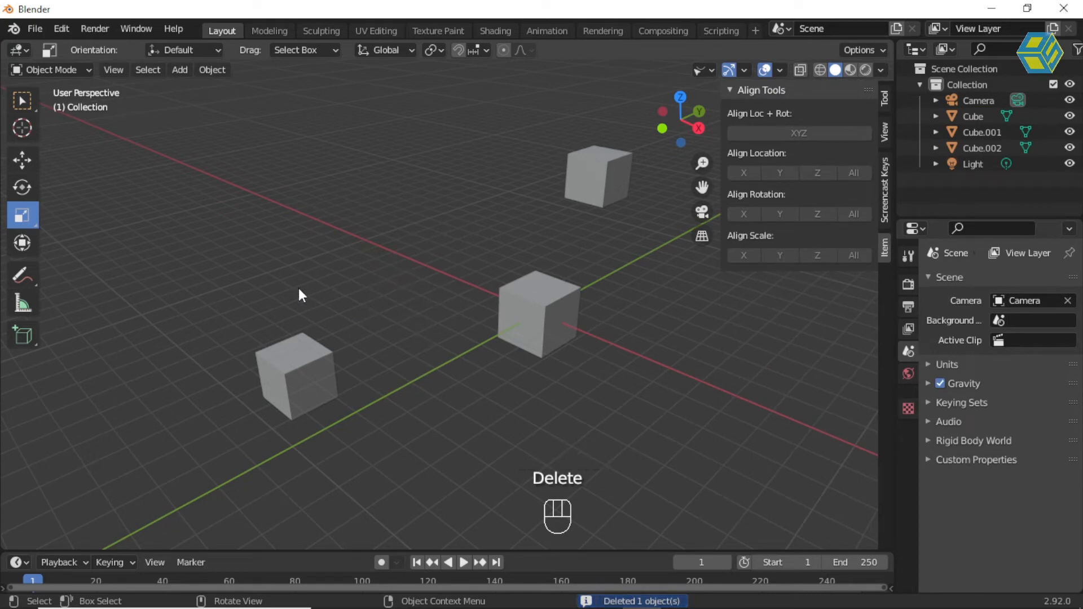
Select the three remaining cubes with Cube.001 as the active object
drag(204, 114, 707, 437)
middle_drag(698, 440, 328, 382)
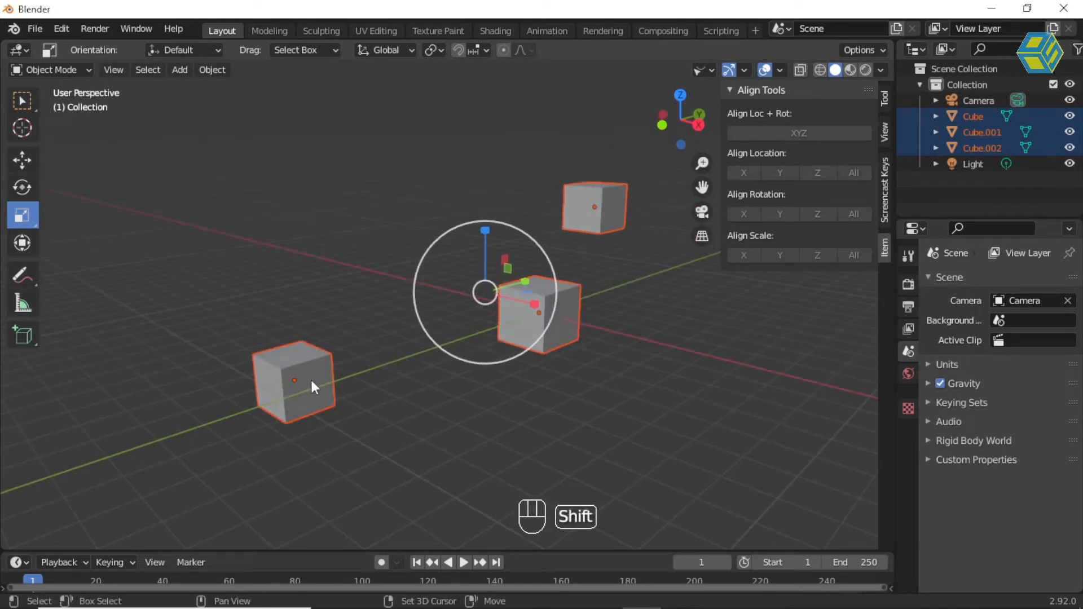
shift+click(312, 382)
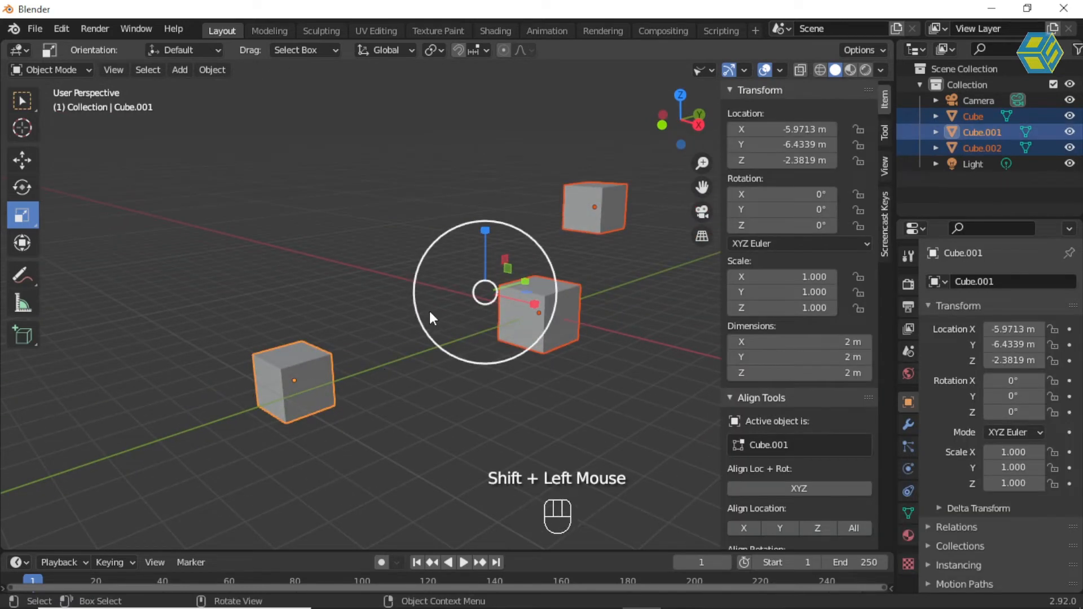
click(335, 223)
drag(224, 154, 691, 446)
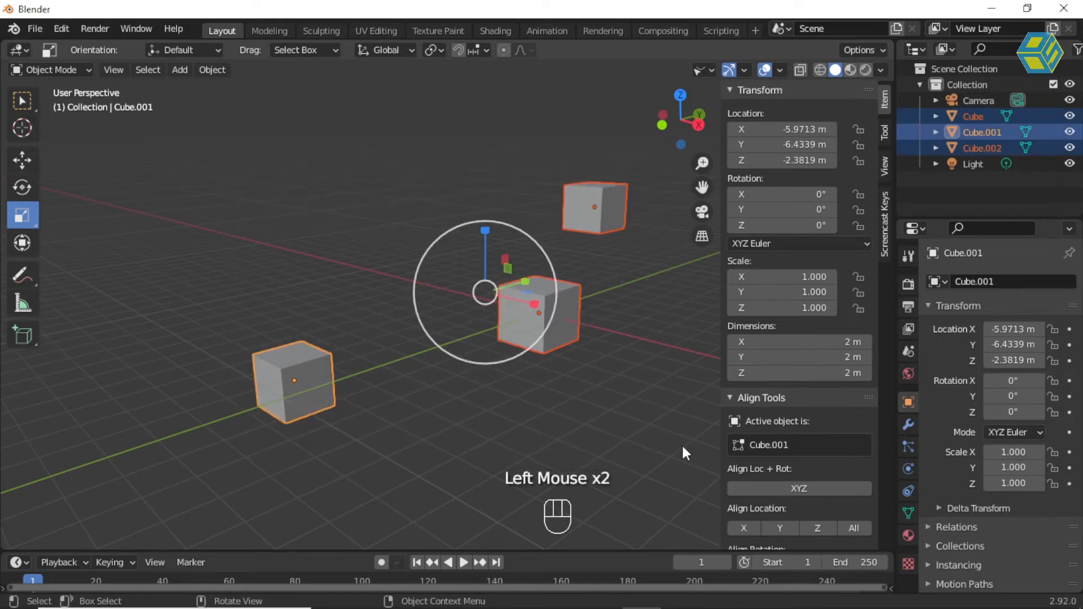
click(484, 395)
drag(172, 123, 666, 447)
shift+click(311, 368)
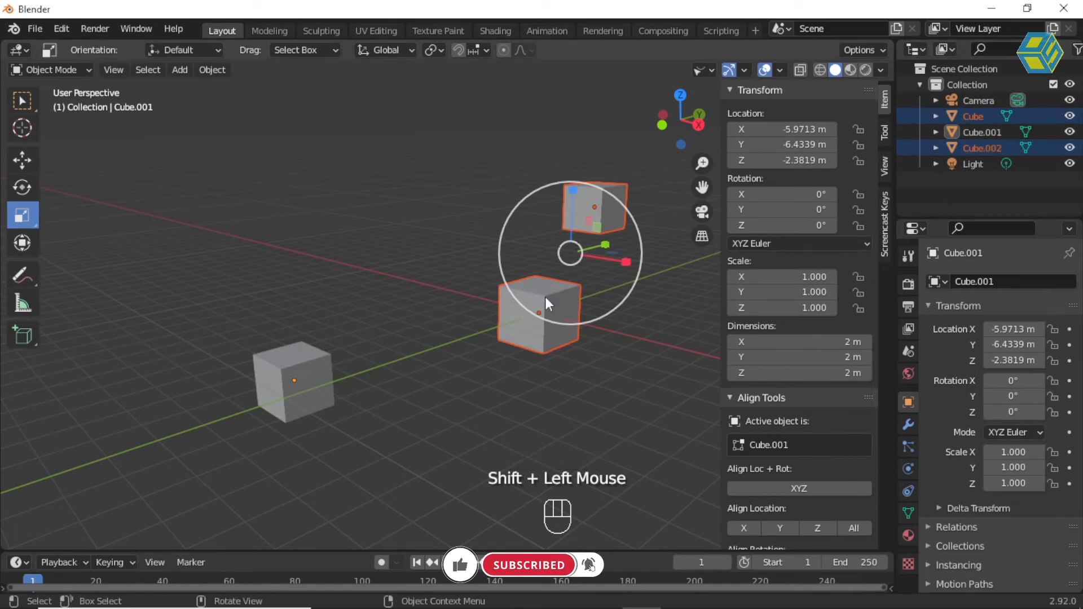
shift+click(313, 377)
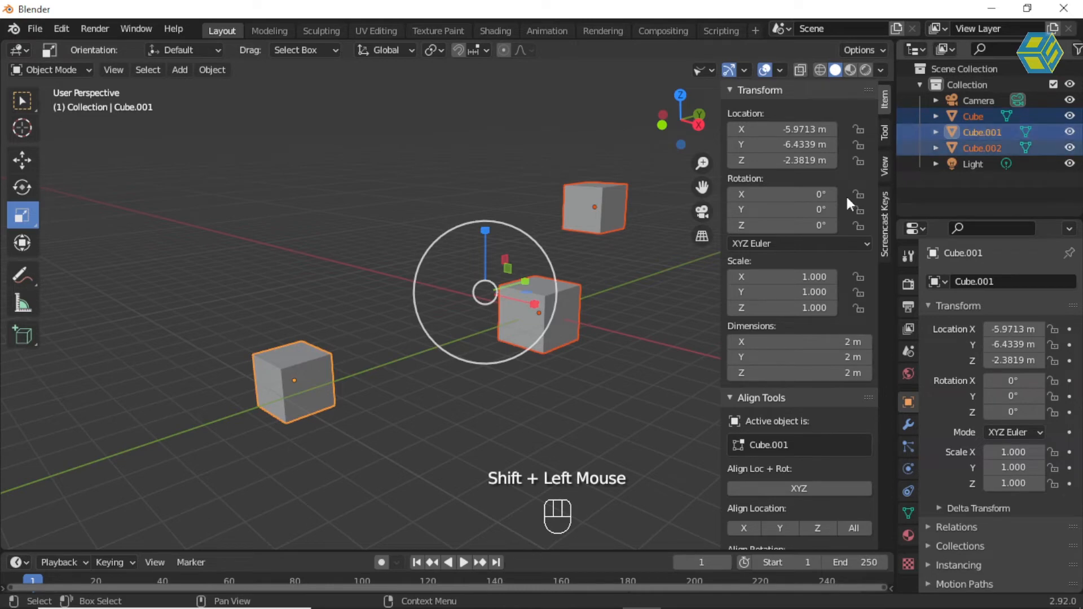
Start the advanced align operation for the three cubes with Cube.001 as the alignment target
scroll(794, 384, down, 2)
scroll(801, 435, down, 4)
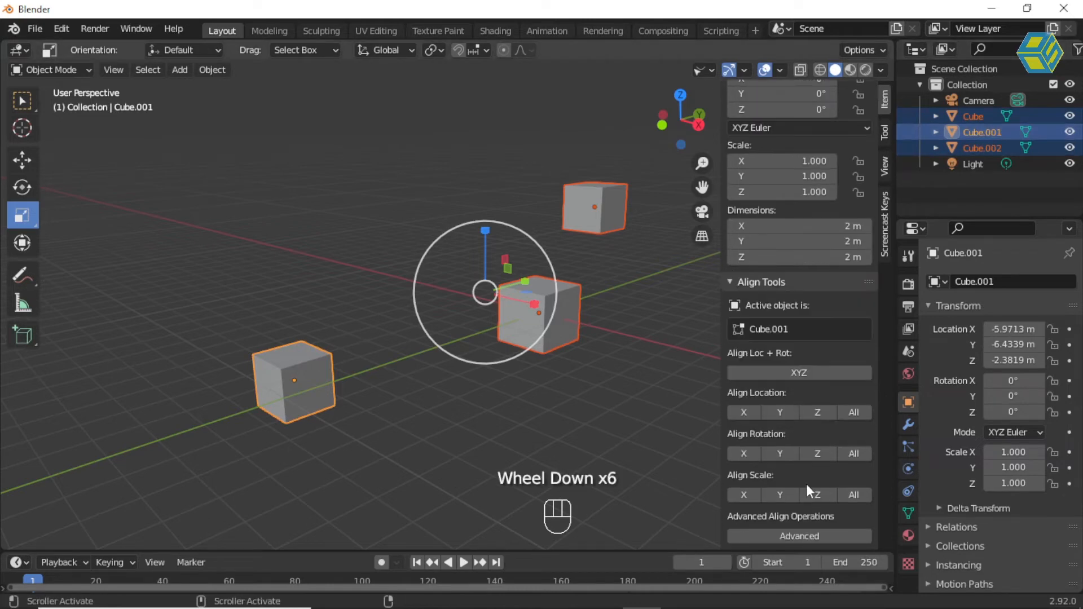
click(799, 536)
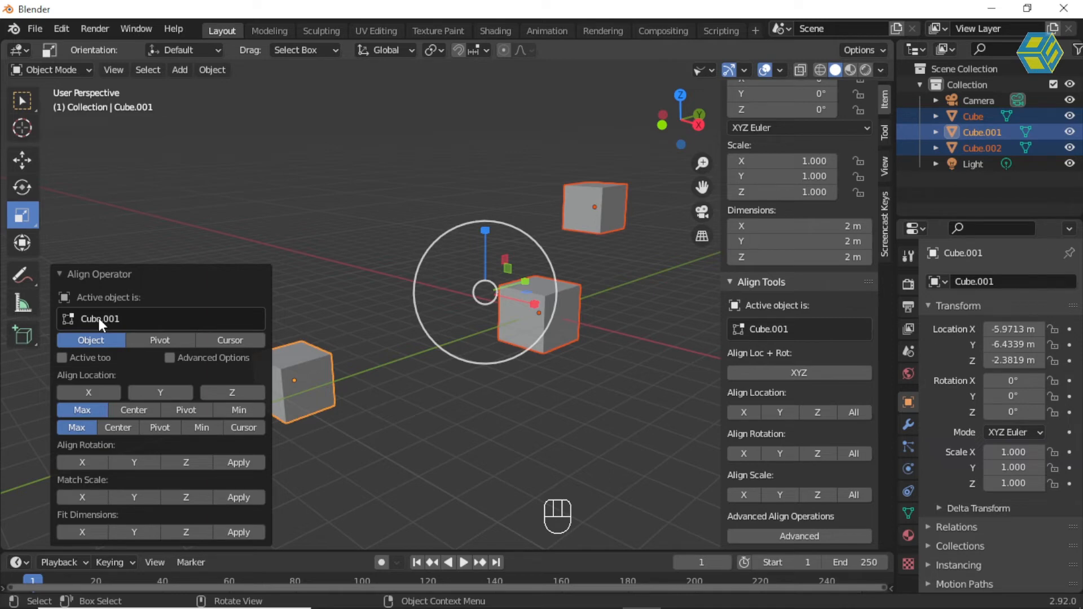
Toggle the Max-to-Max X location alignment to Cube.001 on and off twice, leaving it off
middle_drag(330, 369, 465, 384)
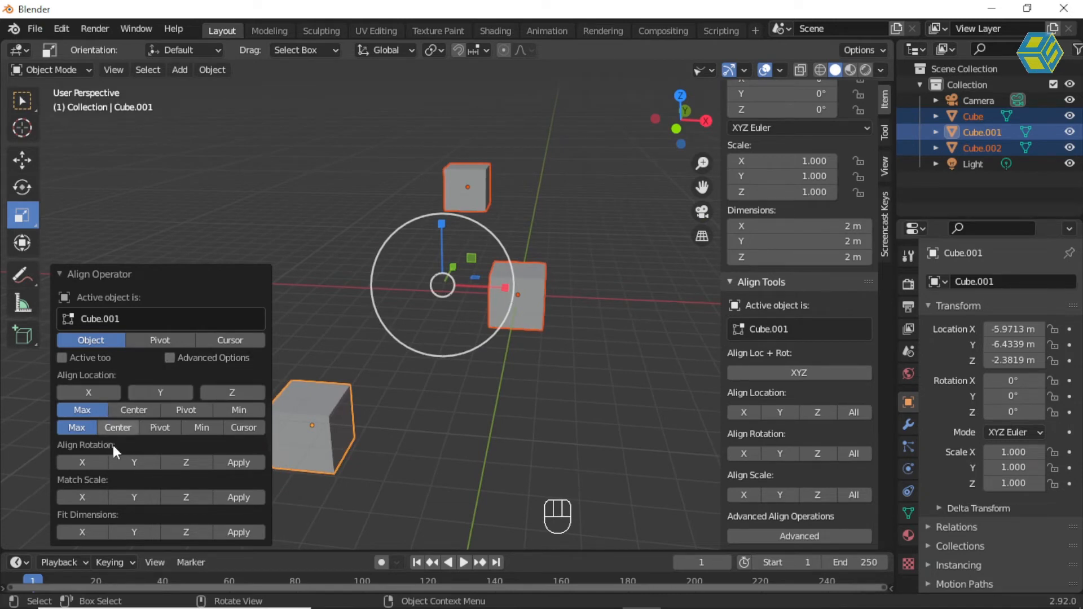
click(87, 392)
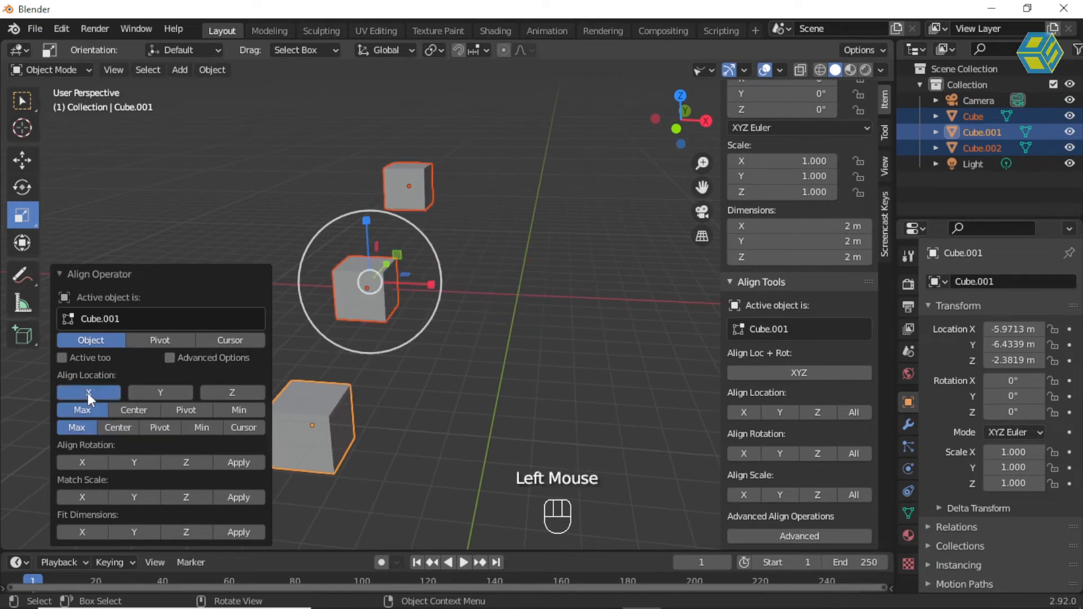
click(86, 393)
click(87, 392)
click(87, 391)
middle_drag(428, 401, 391, 403)
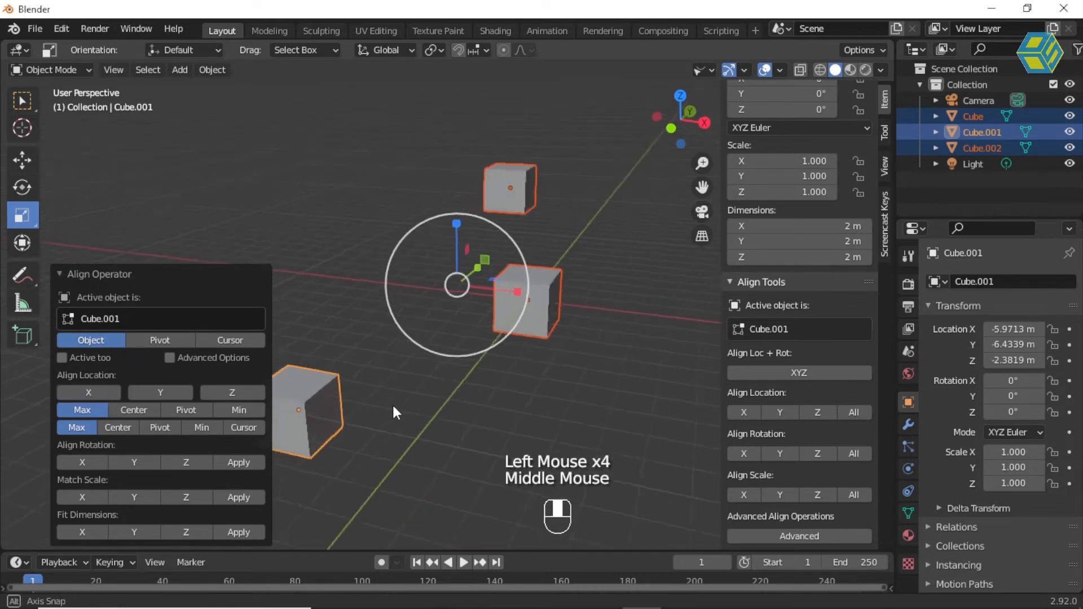
scroll(563, 232, down, 2)
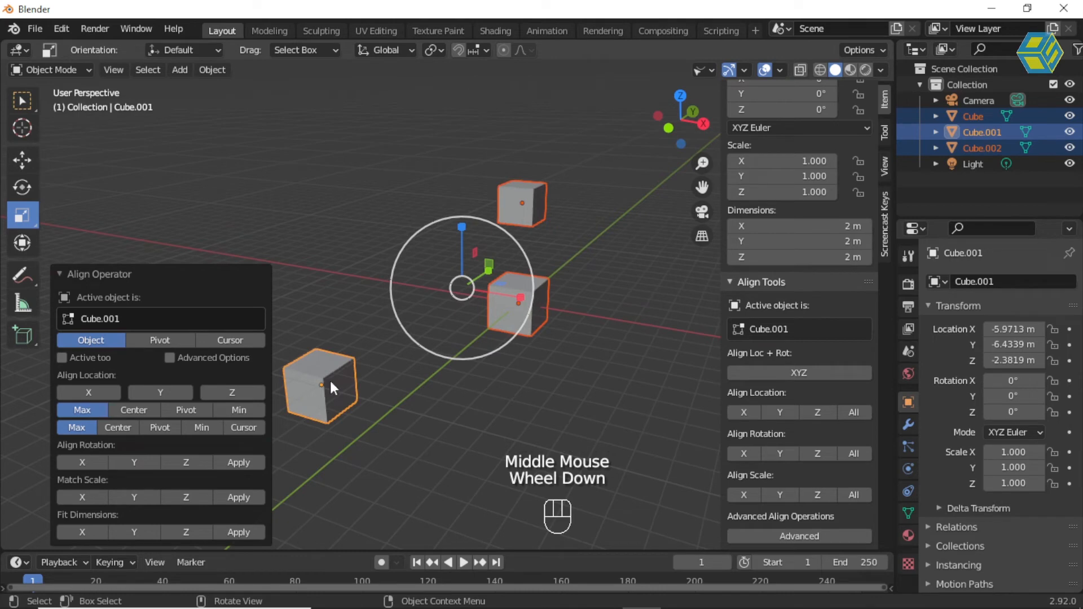
Align the X and Z locations of the selected cubes to Cube.001, using Max to Max reference points
click(93, 392)
click(93, 391)
click(93, 391)
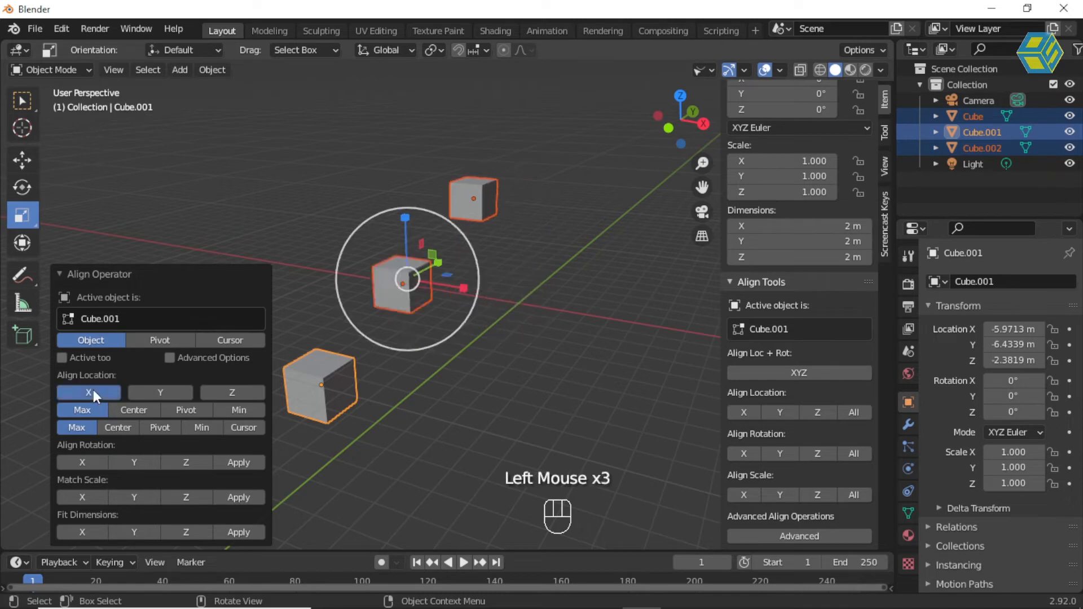
middle_drag(453, 430, 406, 402)
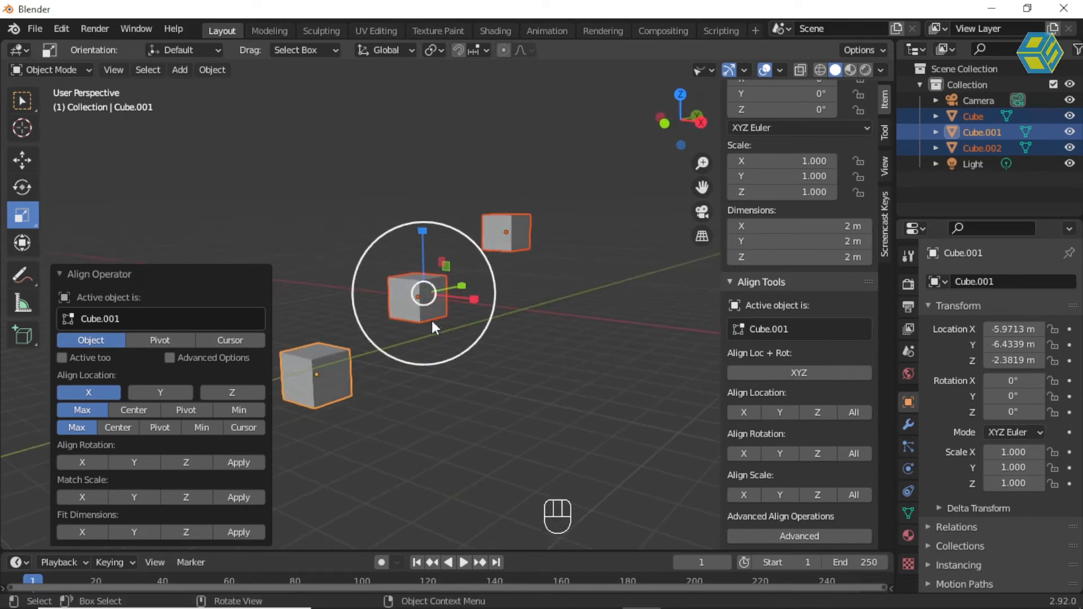
click(246, 392)
middle_drag(423, 427, 393, 449)
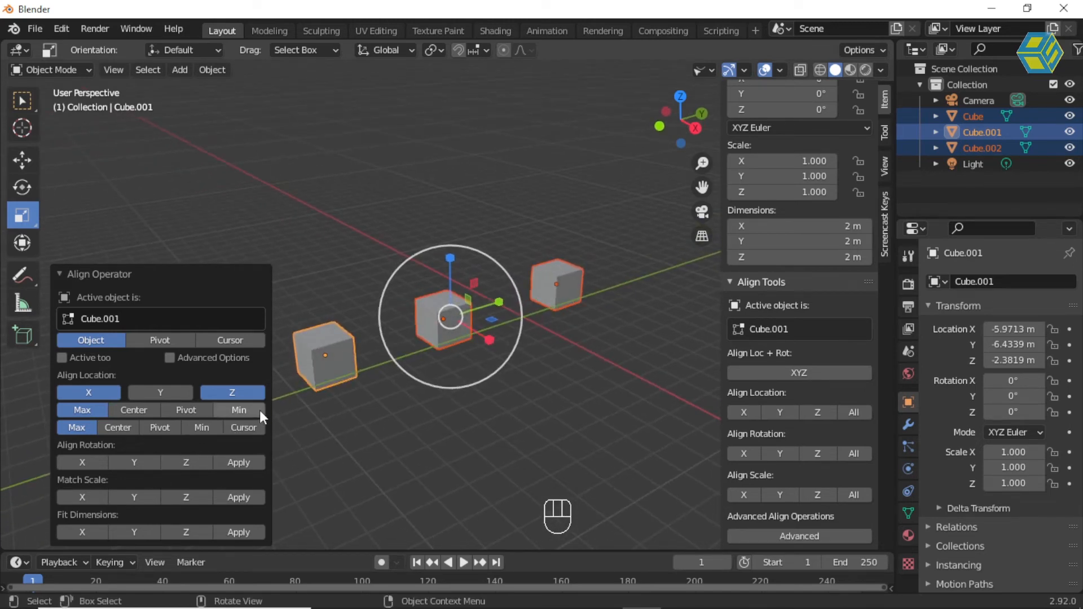
Turn the X and Z location alignment off, and turn both axes back on
click(92, 391)
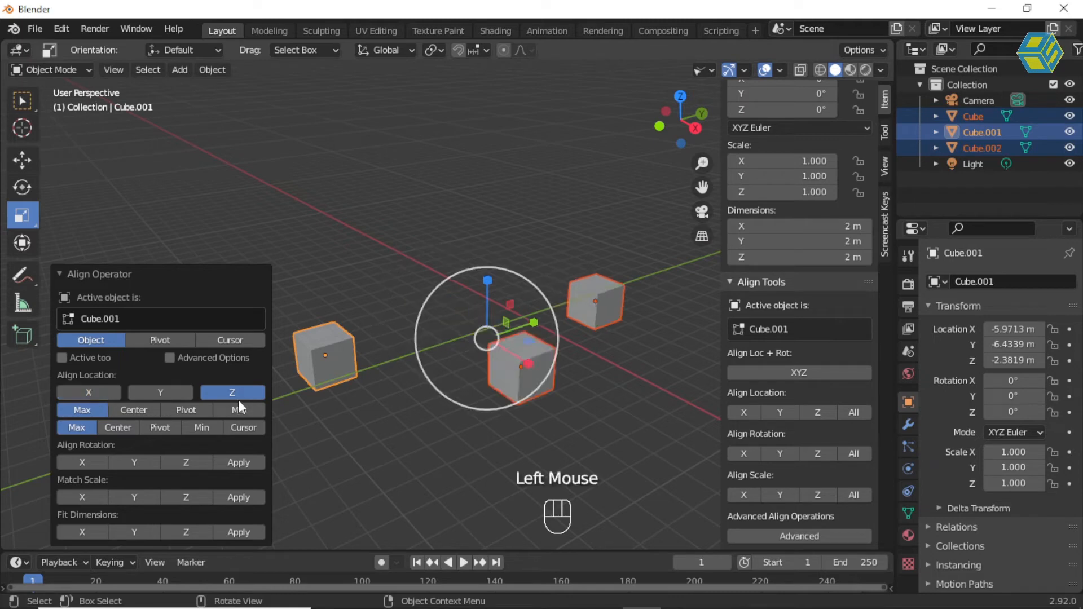
click(240, 392)
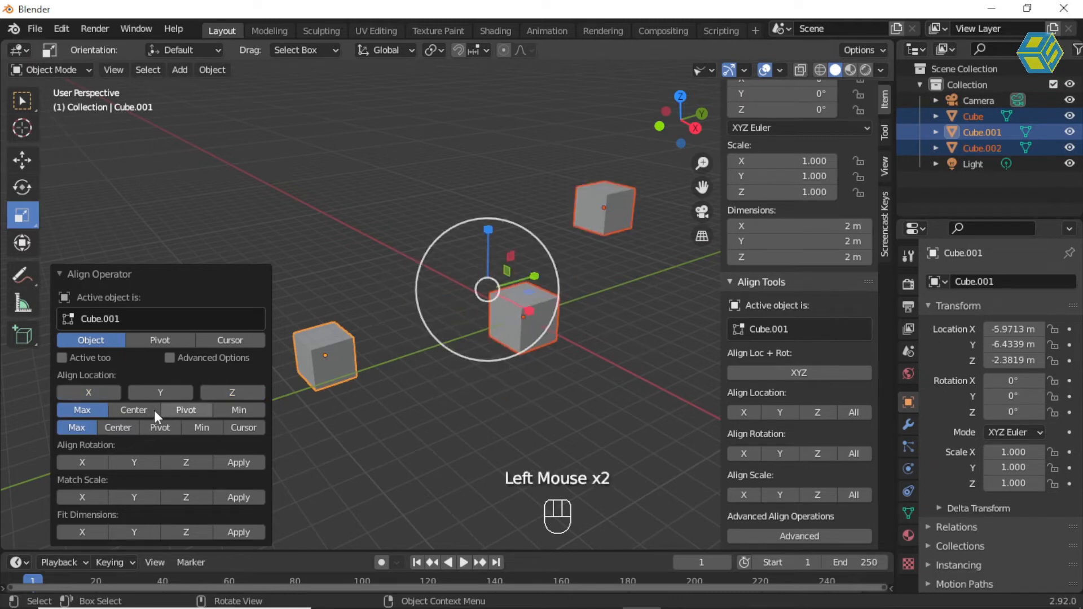
click(106, 391)
click(249, 393)
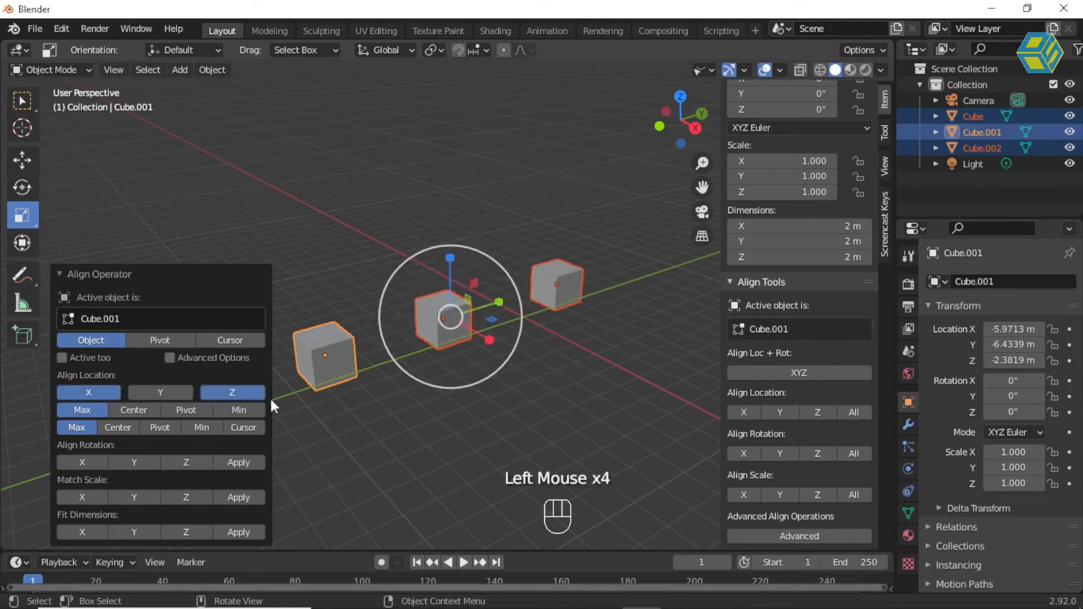
Deselect the cubes, and undo both the deselection and the X and Z location alignment
click(509, 411)
middle_drag(510, 409, 432, 407)
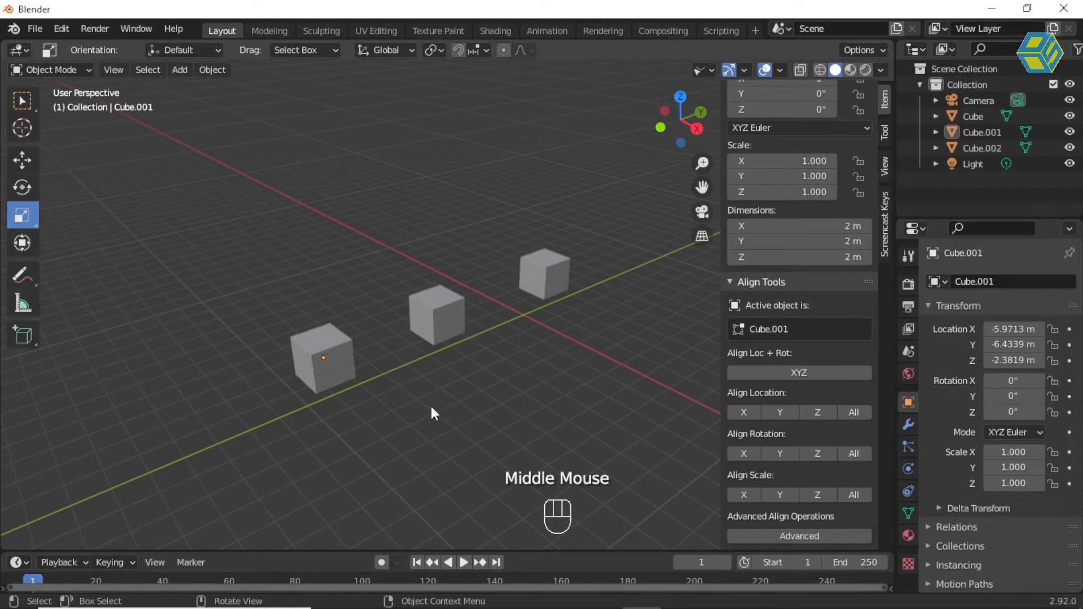
key(ctrl+z)
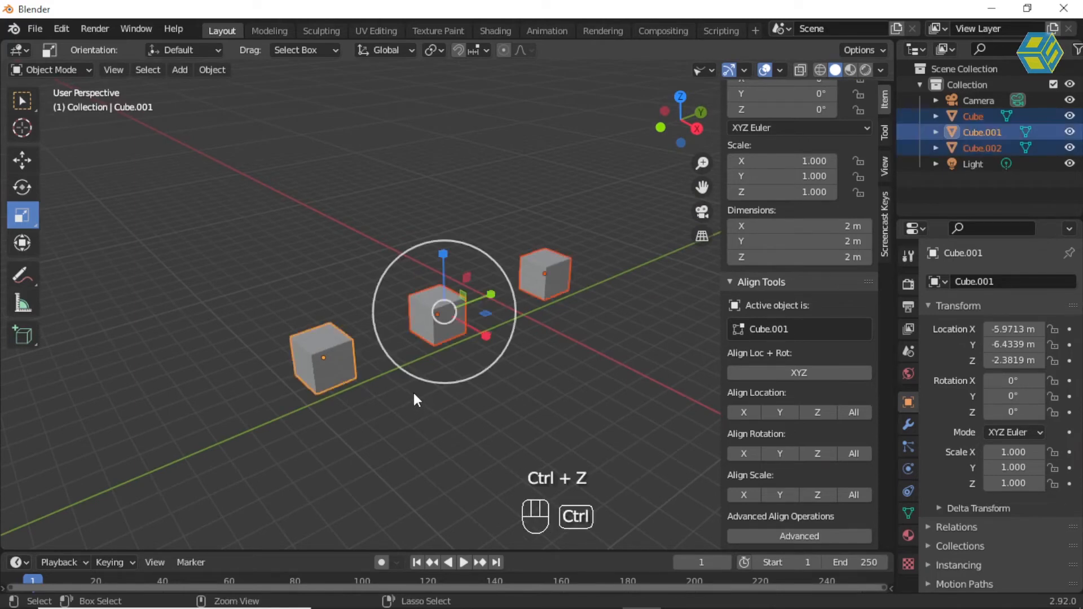
key(ctrl+z)
middle_drag(440, 407, 479, 397)
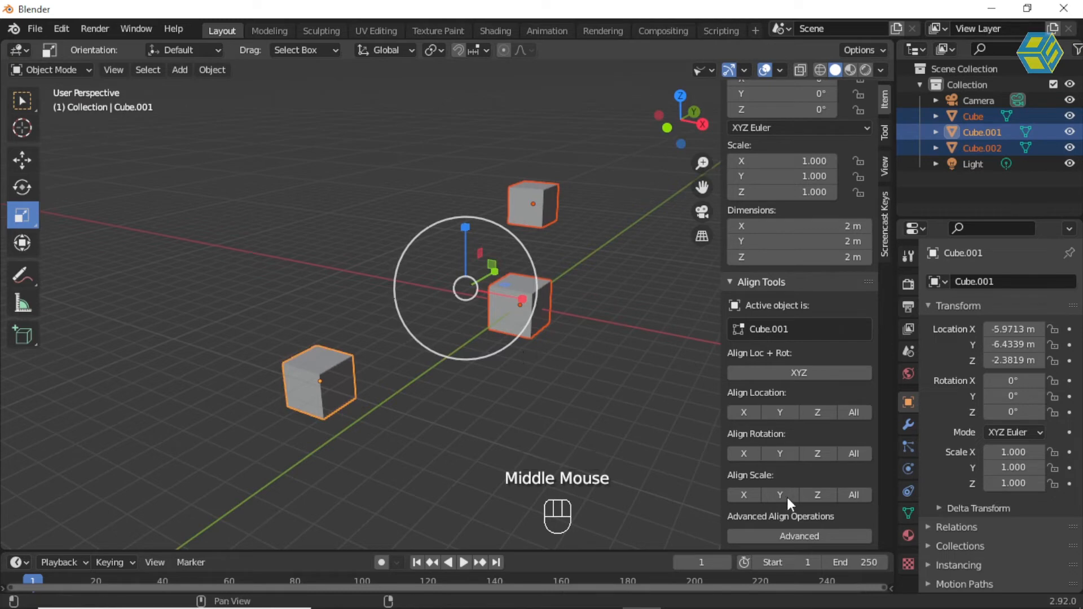
Run the advanced align operation on the three cubes again and disable the Z axis, keeping only X location alignment to Cube.001
click(799, 536)
middle_drag(481, 389, 531, 426)
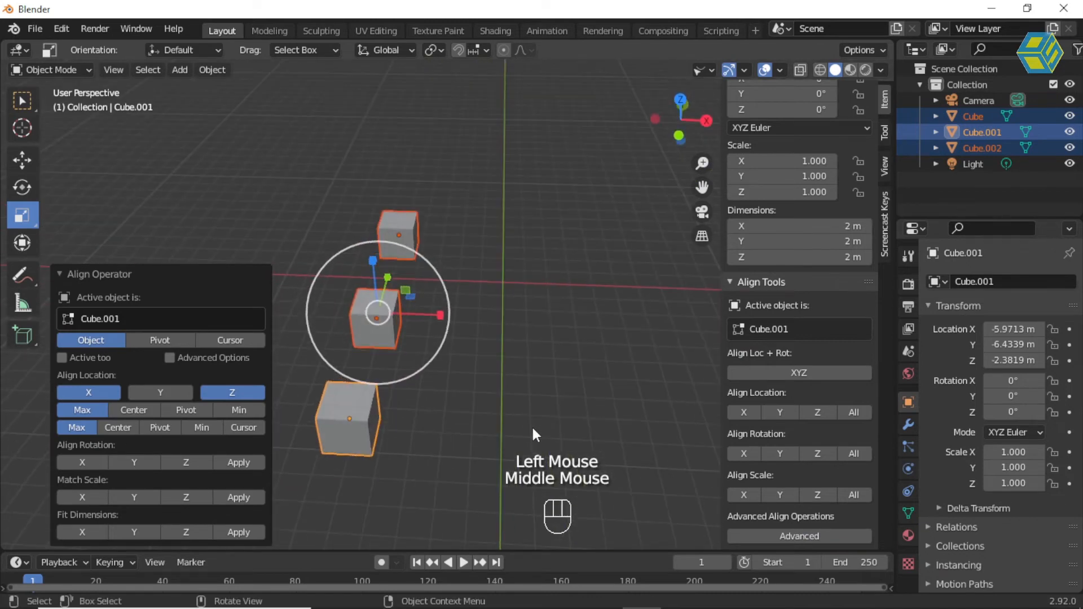
key(KP_7)
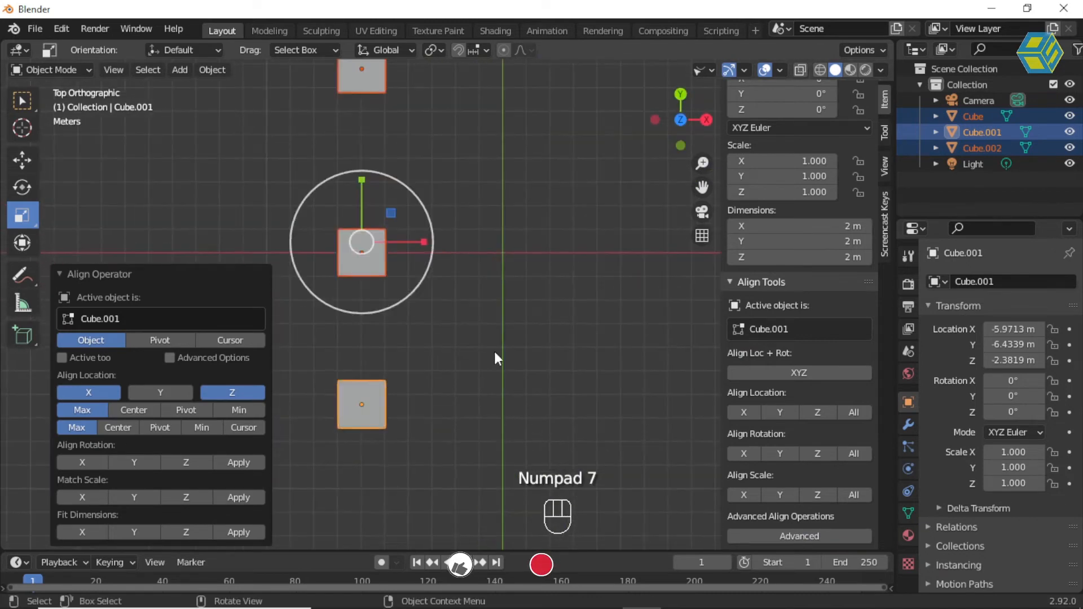
scroll(474, 330, down, 3)
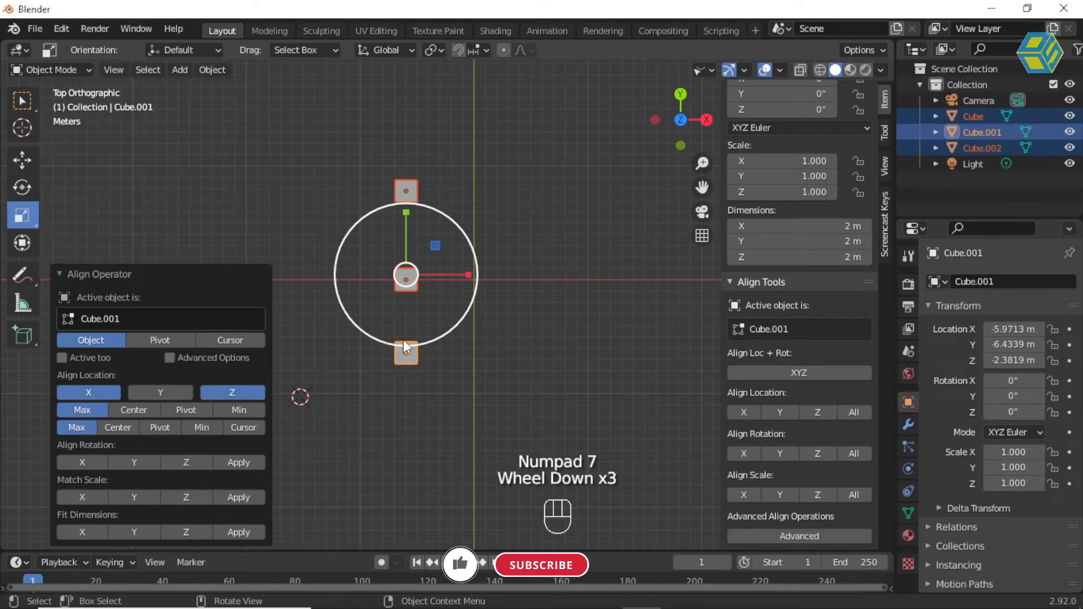
click(225, 391)
scroll(406, 260, up, 3)
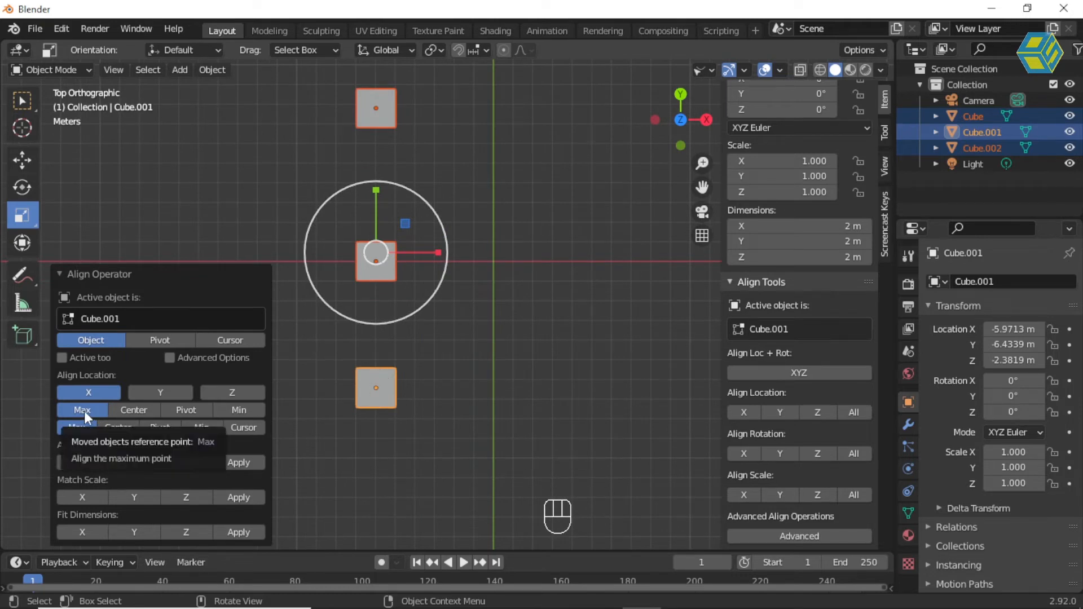
Switch the moved objects' reference point to Min and back to Max, and do the same for the active object's reference point
click(239, 410)
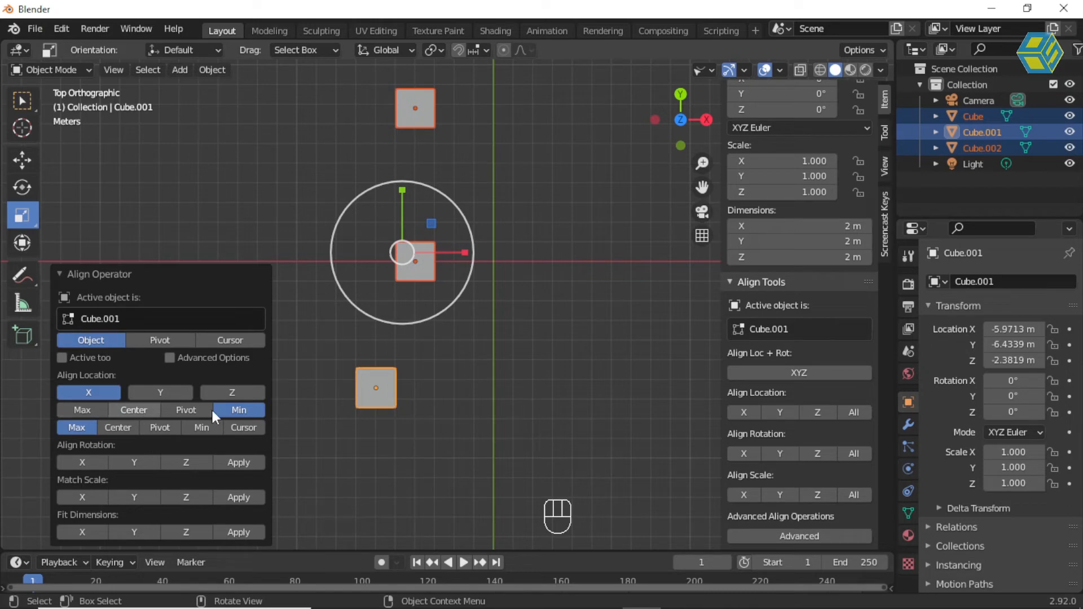
click(72, 411)
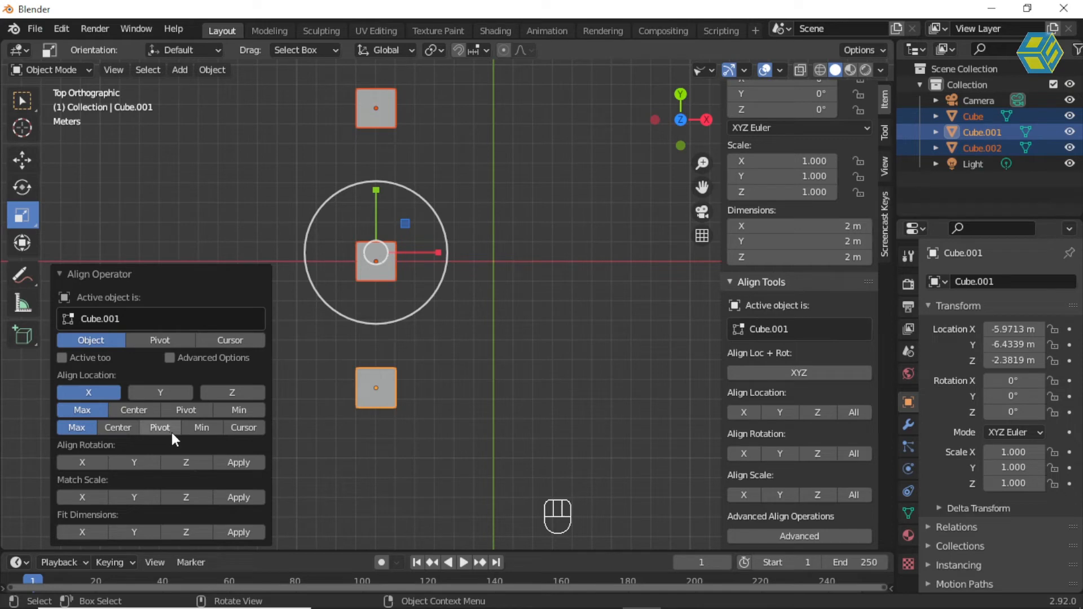
click(204, 429)
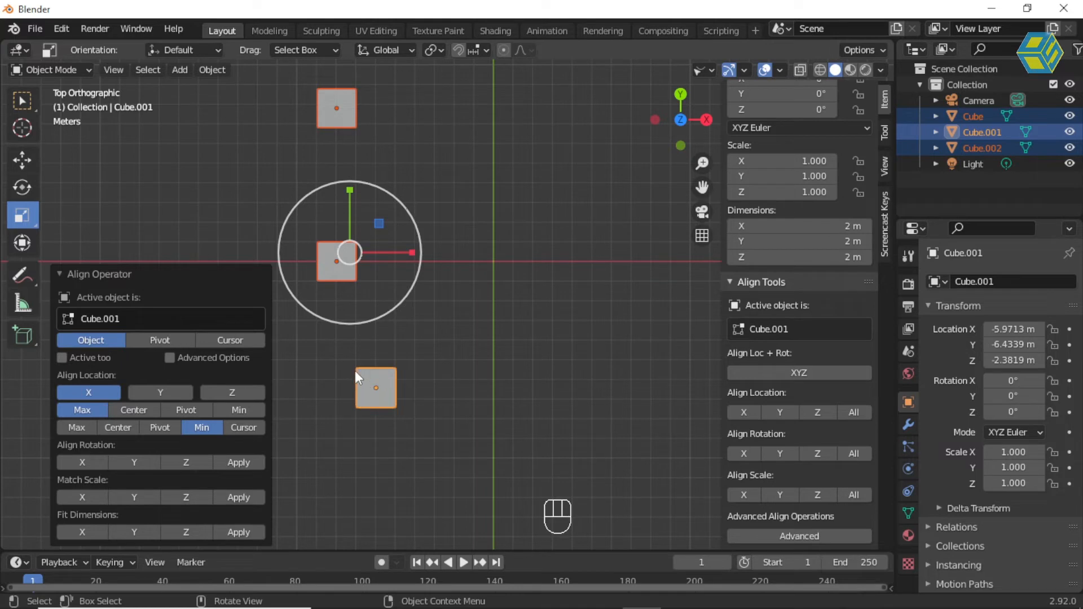
click(76, 429)
Switch the moved objects' reference point between Min and Max twice, with the active object's reference at Max, ending on Max
click(246, 410)
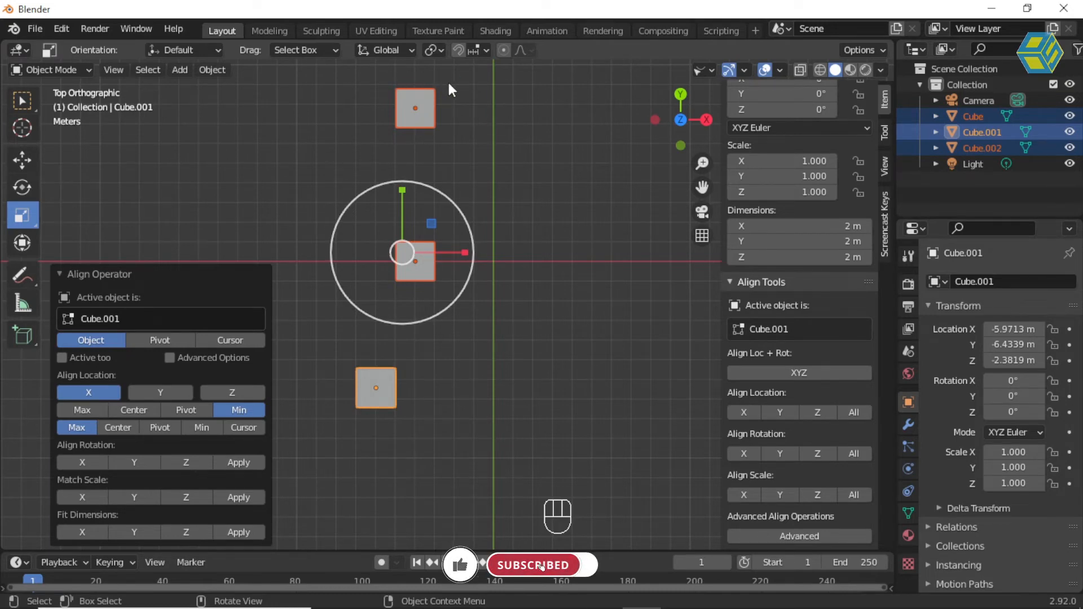
click(95, 410)
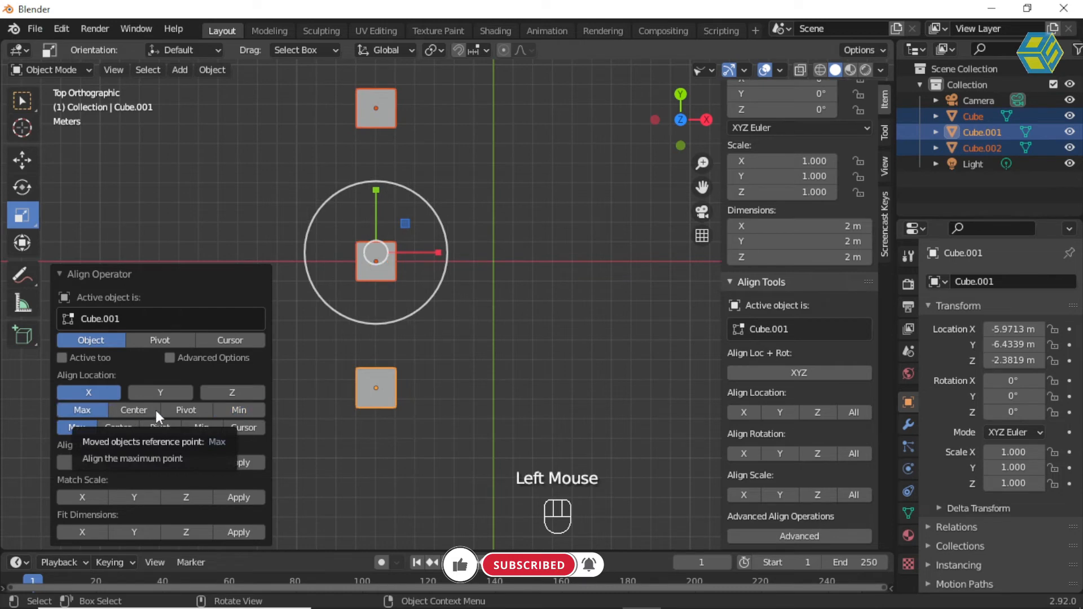
click(237, 410)
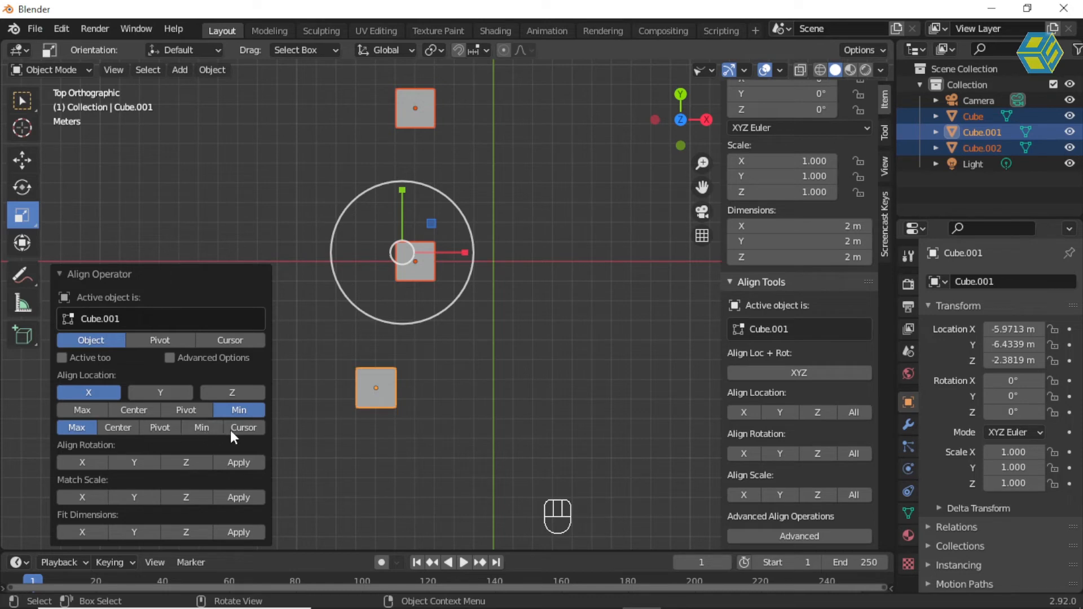
click(94, 411)
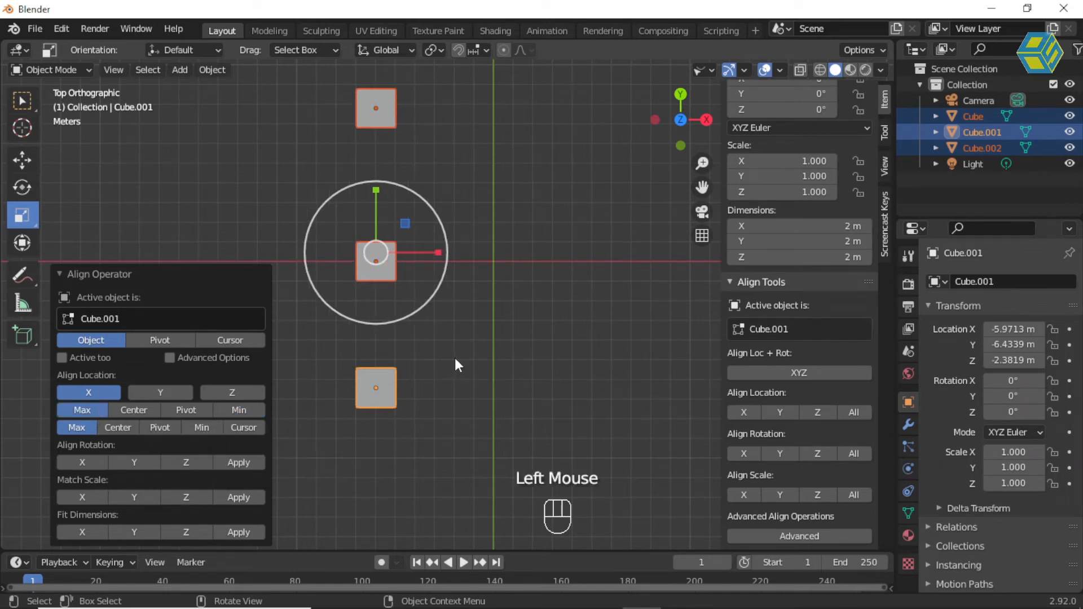
Toggle the X location alignment off and on, and add Z location alignment to Cube.001
middle_drag(458, 358, 393, 228)
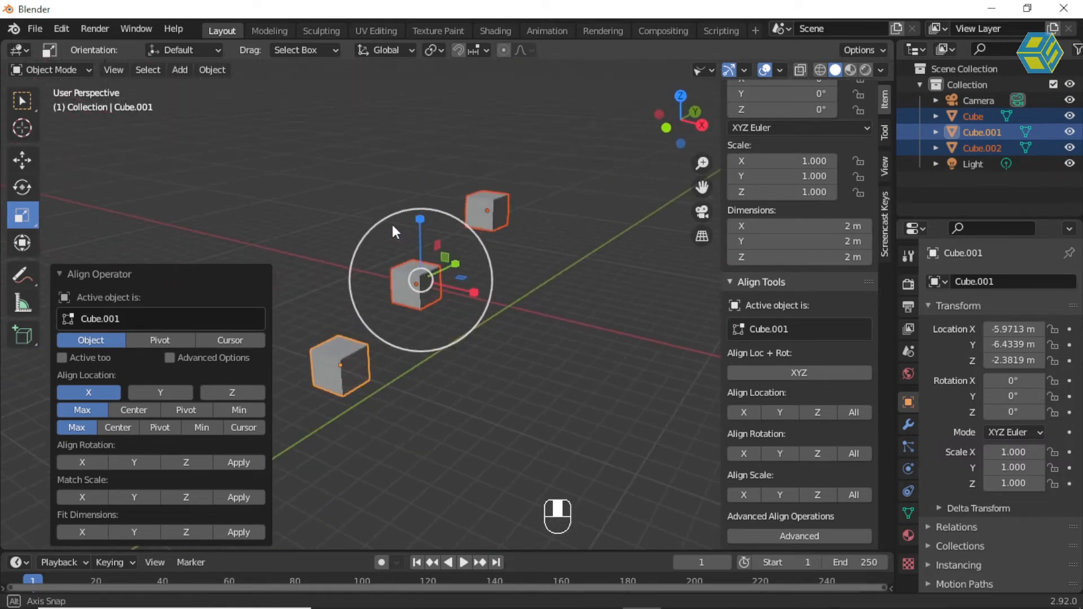
click(103, 392)
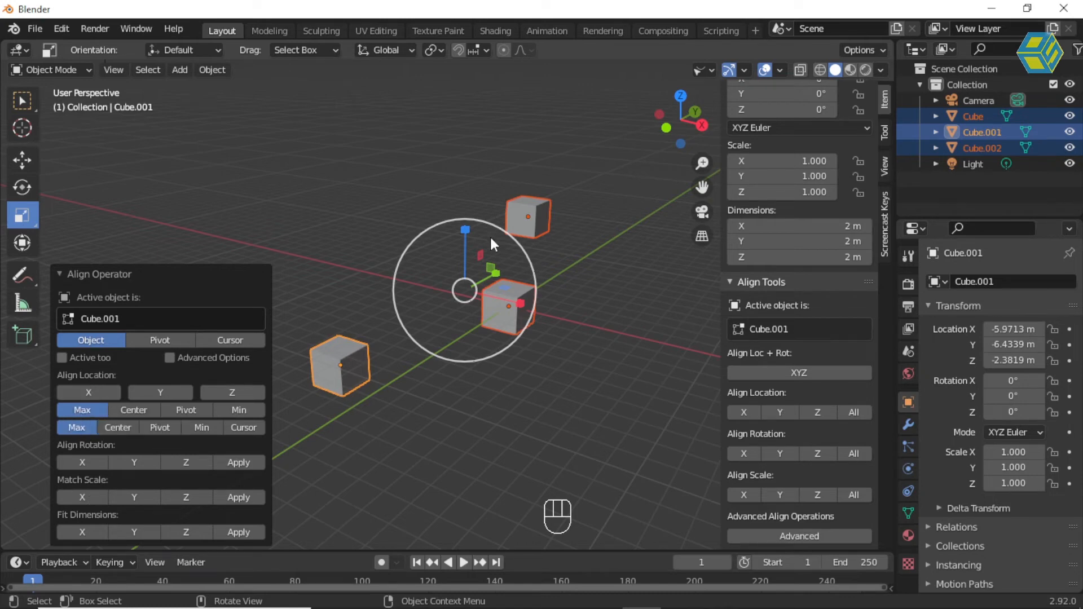
click(95, 393)
click(226, 393)
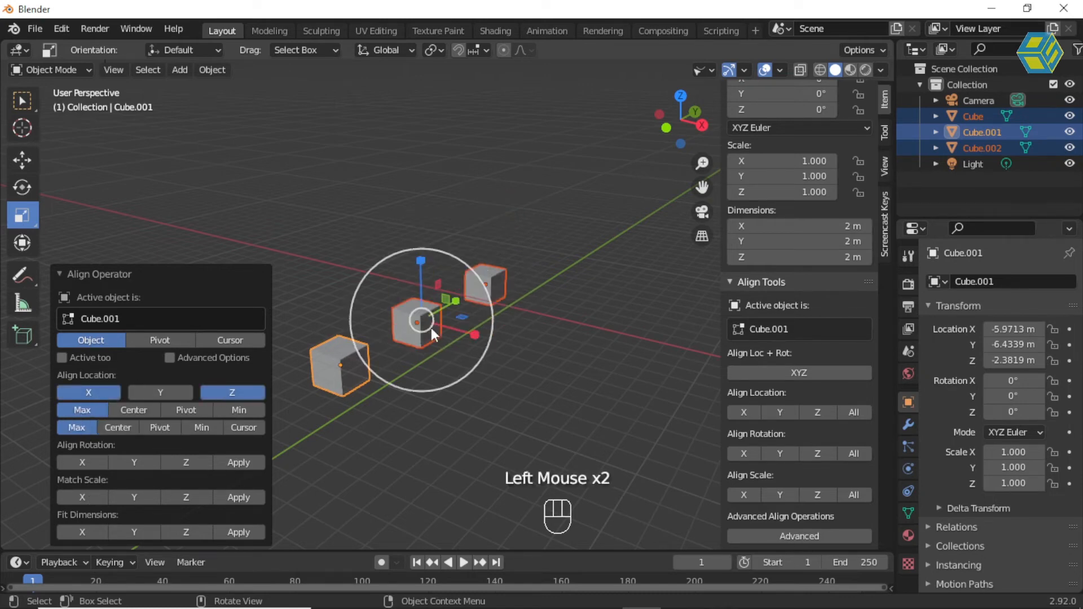
middle_drag(496, 350, 455, 357)
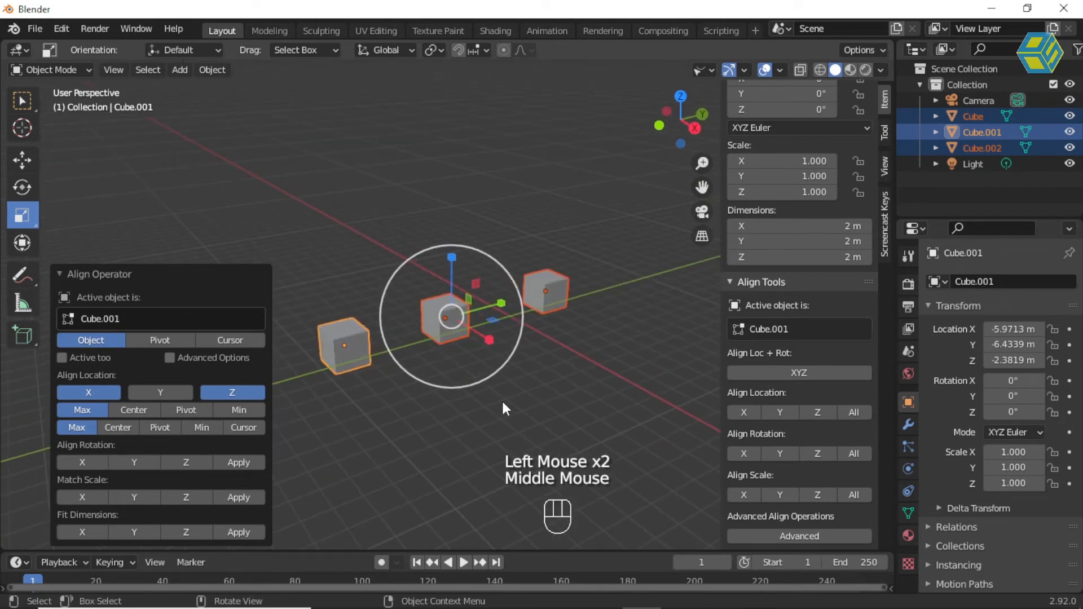
Rotate the middle cube freehand to tilt it, and rotate Cube.002 to -78° around Z
click(496, 406)
click(502, 365)
scroll(456, 354, up, 2)
middle_drag(525, 346, 455, 331)
click(455, 333)
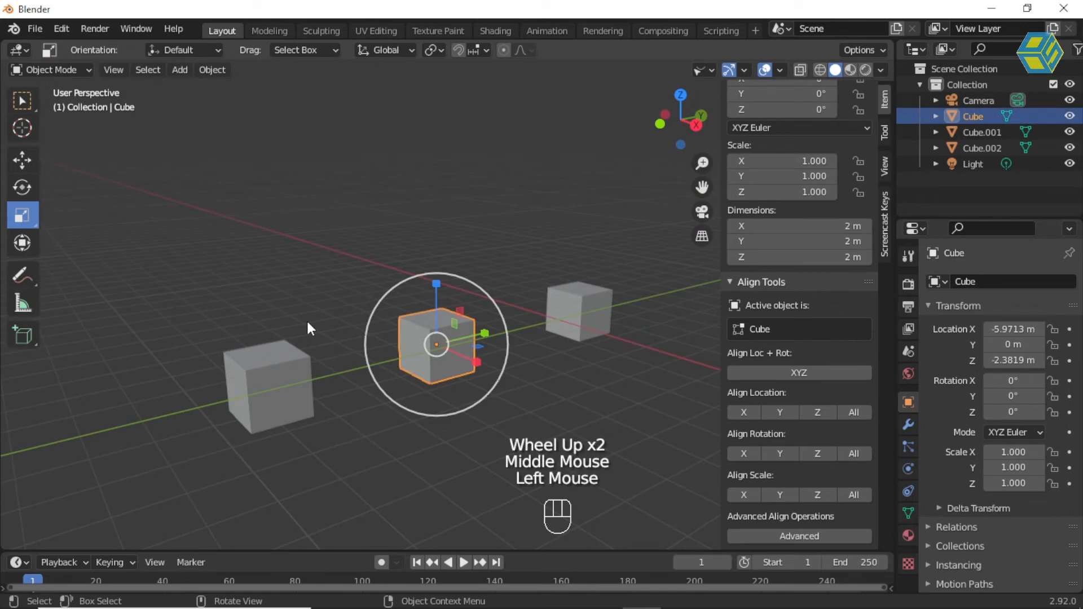
click(22, 186)
drag(453, 296, 473, 353)
click(611, 330)
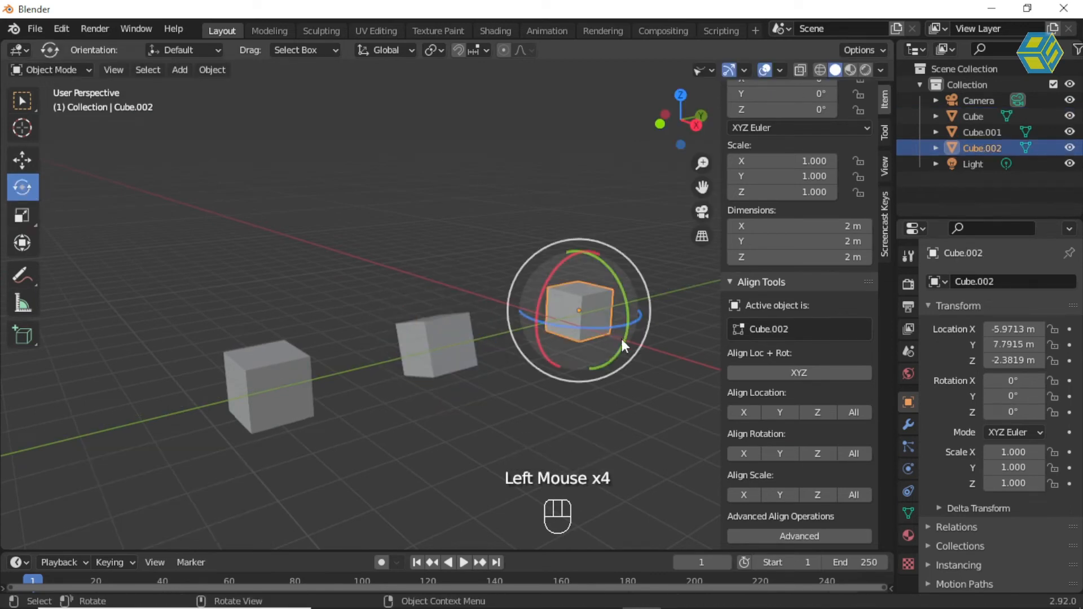
drag(615, 333, 412, 383)
Select all three cubes, keeping Cube.002 as the active object
scroll(416, 386, up, 1)
middle_drag(415, 385, 445, 378)
scroll(438, 376, down, 2)
drag(195, 252, 591, 429)
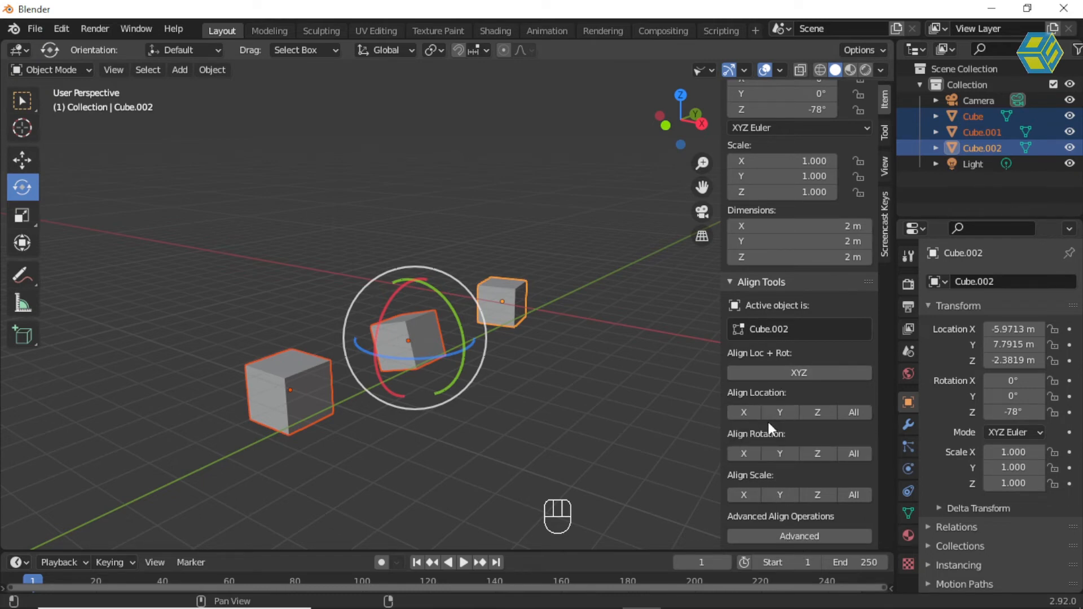
Try the advanced align operation against Cube.002 with only the rotation Apply option enabled, and undo the operation
click(785, 534)
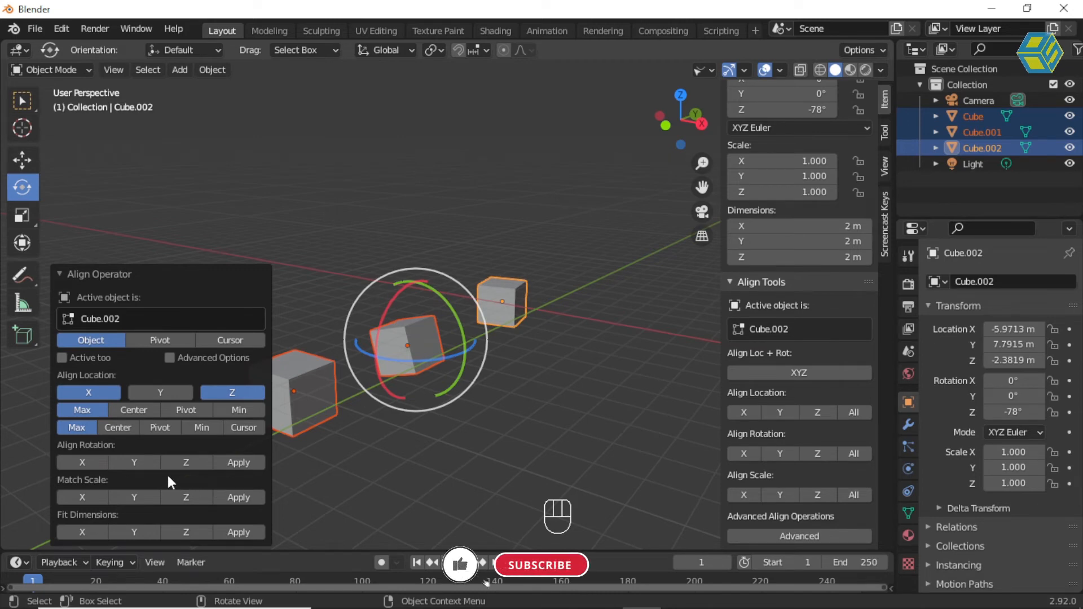
click(248, 459)
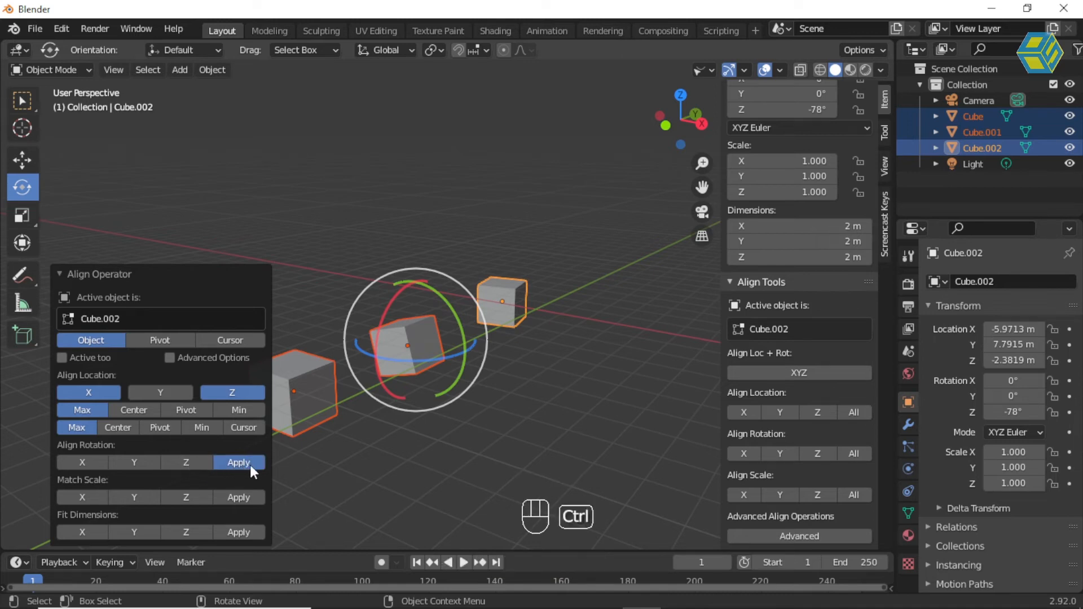
key(ctrl+z)
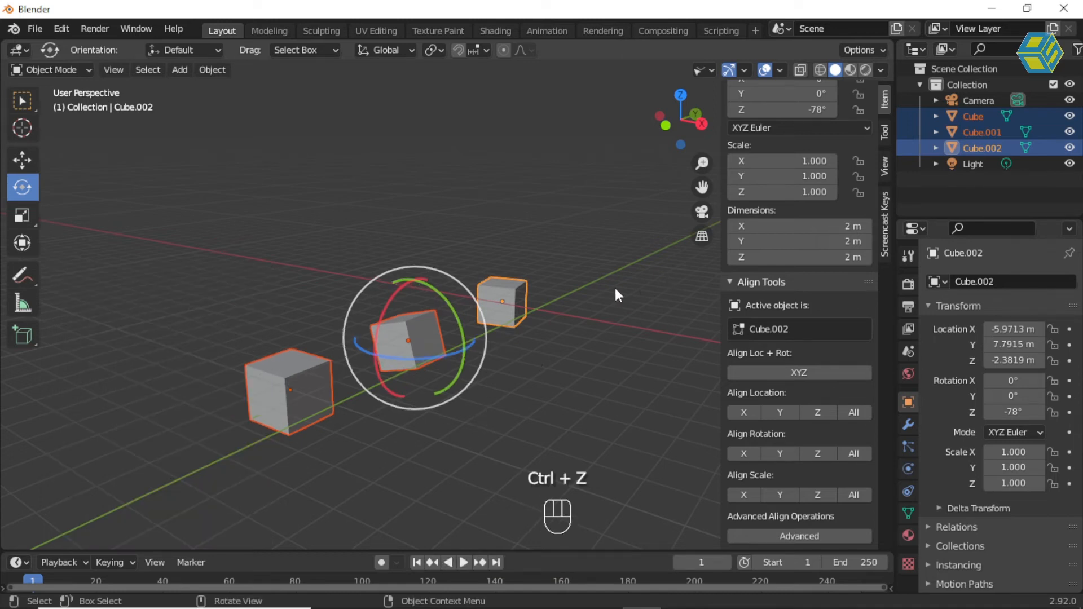
Run the advanced align operation against Cube.002 again, with X, Y and Z rotation alignment and the rotation Apply option enabled
click(807, 536)
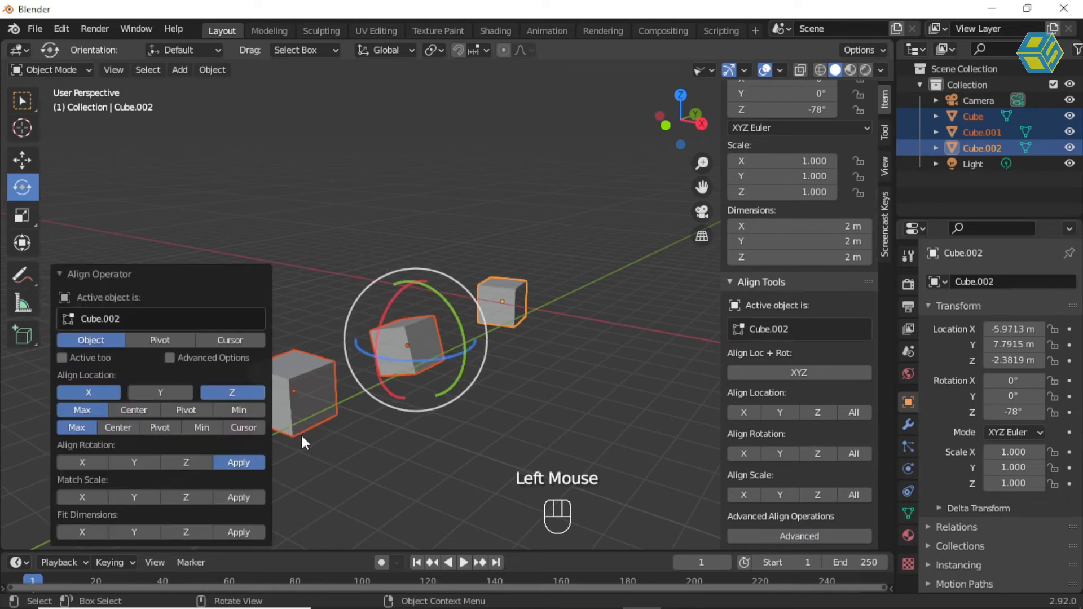
click(228, 463)
click(79, 463)
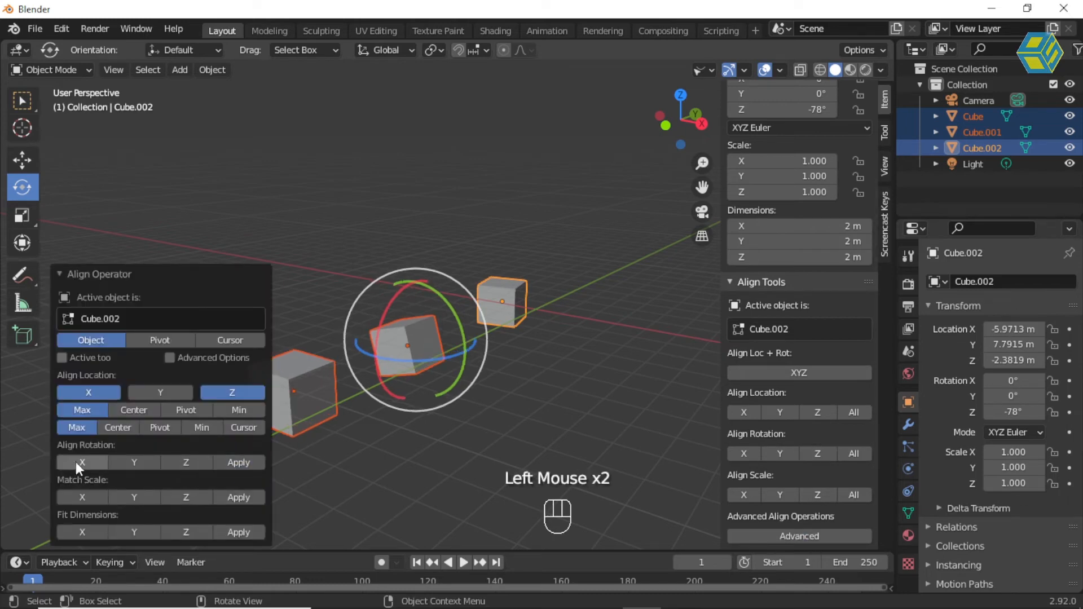
click(136, 463)
click(186, 462)
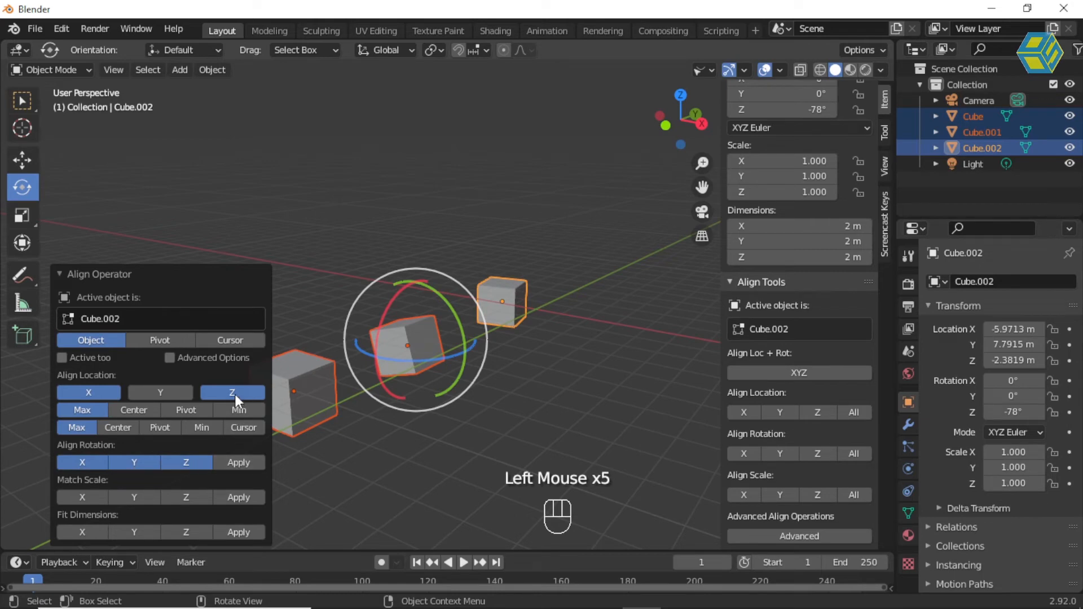
click(233, 465)
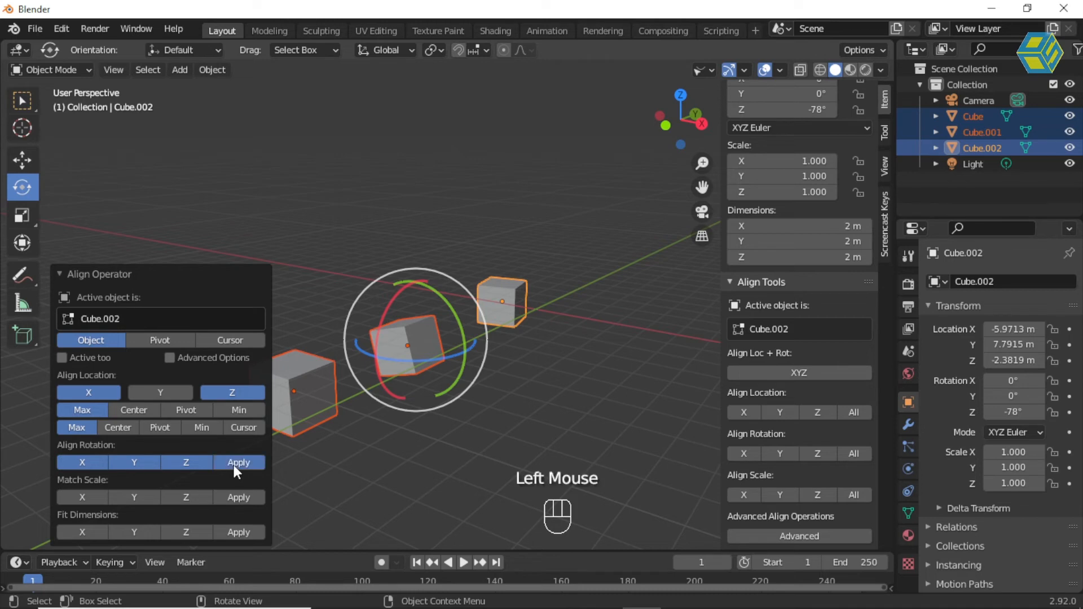
middle_click(236, 464)
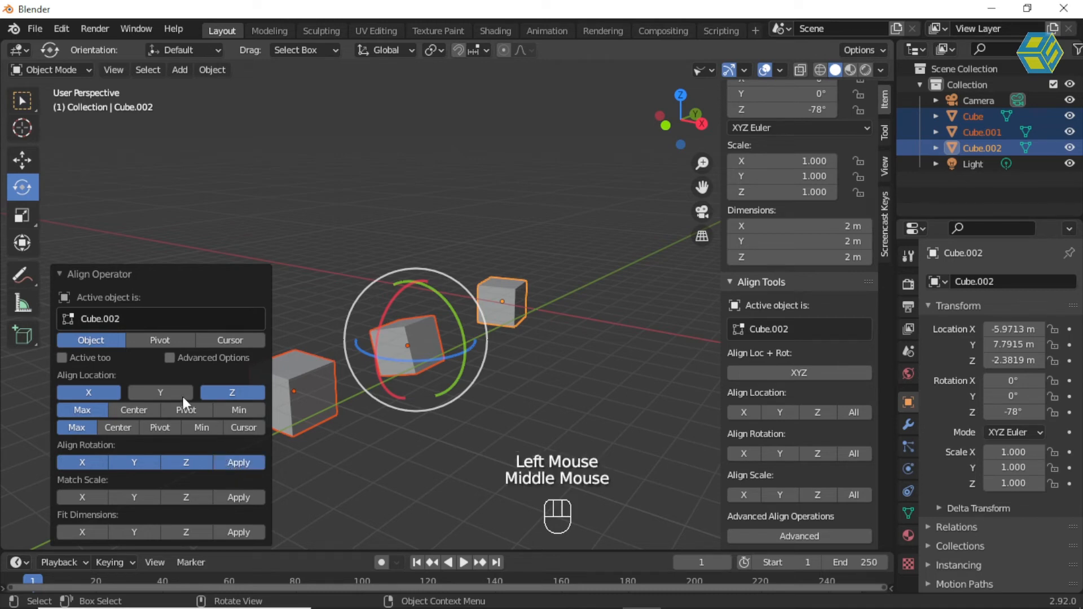
Turn off the X and Z location alignment in the align operation against Cube.002, leaving Active too disabled
click(65, 359)
click(64, 359)
click(234, 392)
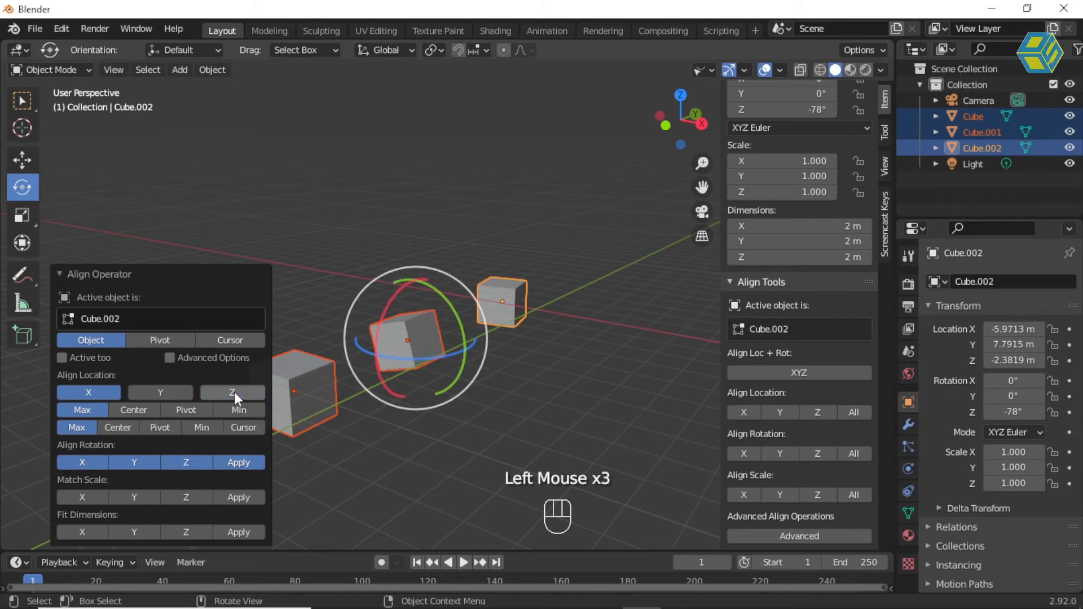
click(235, 391)
click(102, 394)
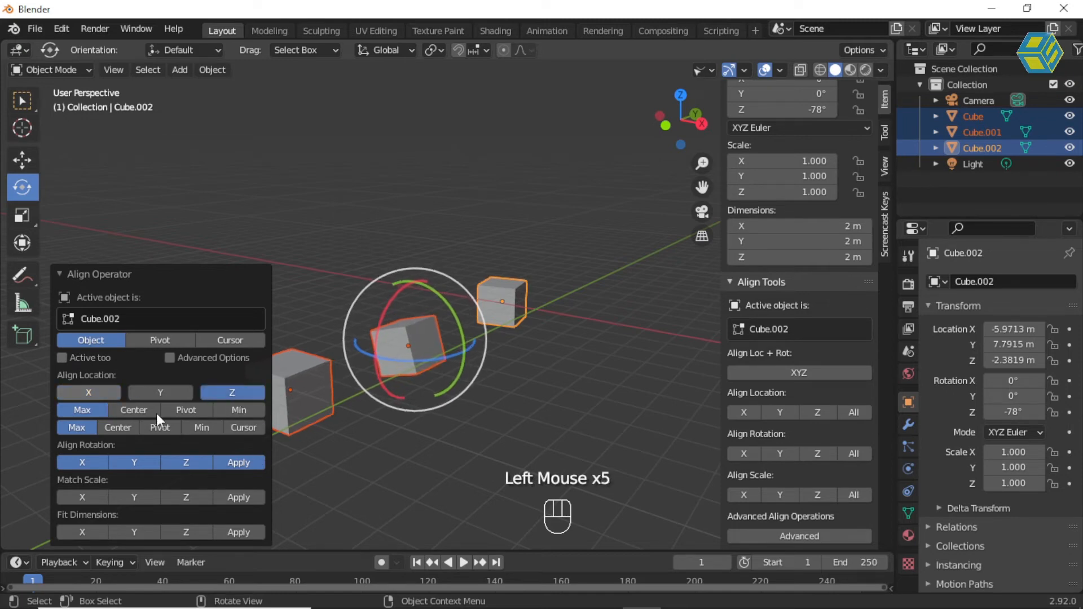
click(229, 391)
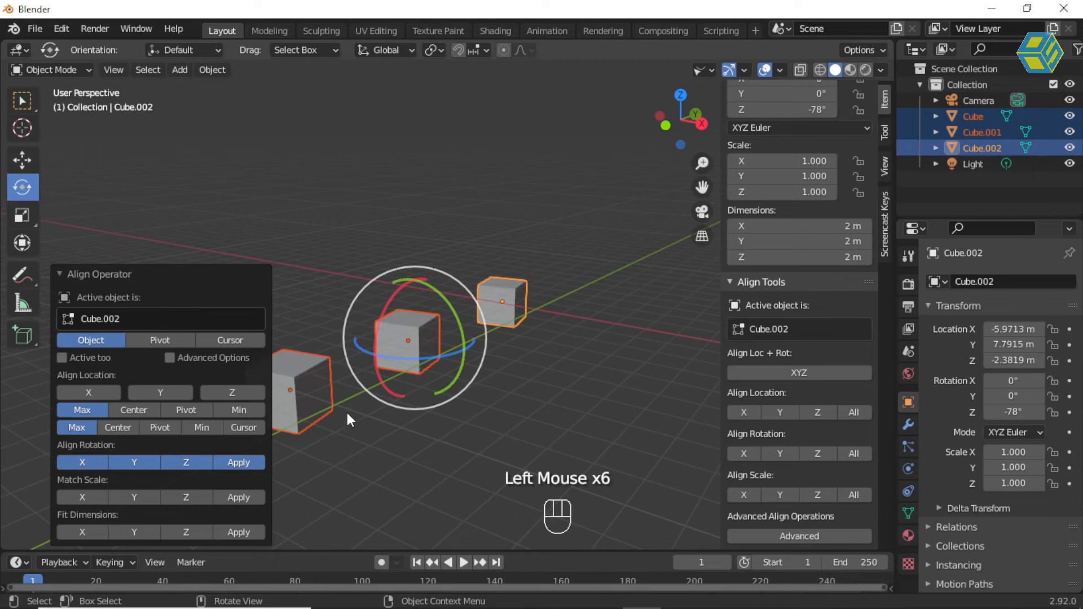
Turn off the X, Y and Z rotation alignment and the rotation Apply option for the operation
click(195, 462)
click(135, 459)
click(82, 462)
click(239, 464)
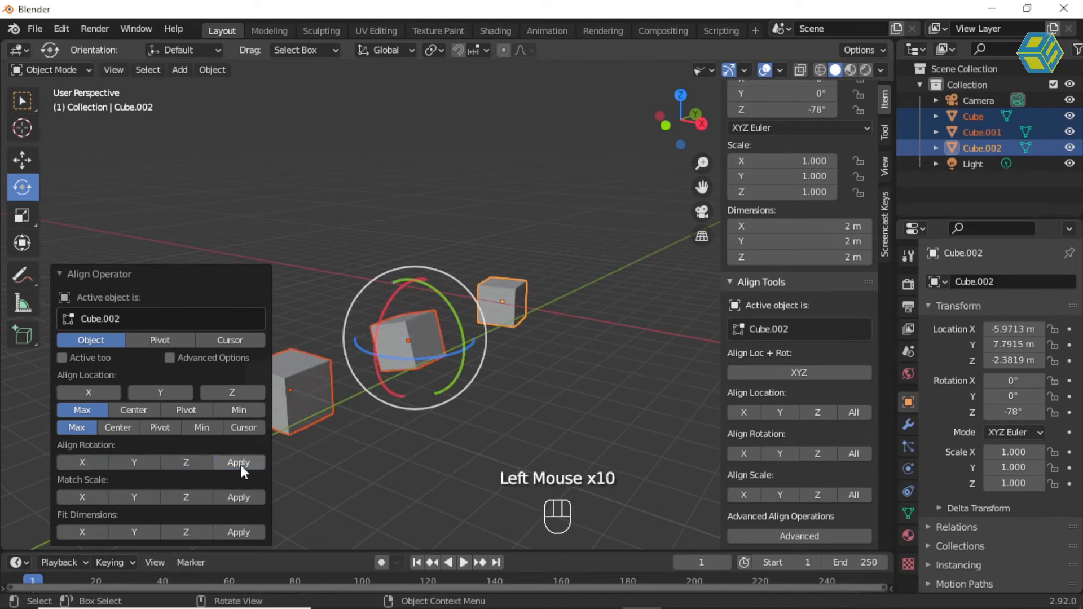
Re-enable X, Y and Z rotation alignment and the rotation Apply option in Object mode, and undo the align operation
click(93, 339)
click(82, 463)
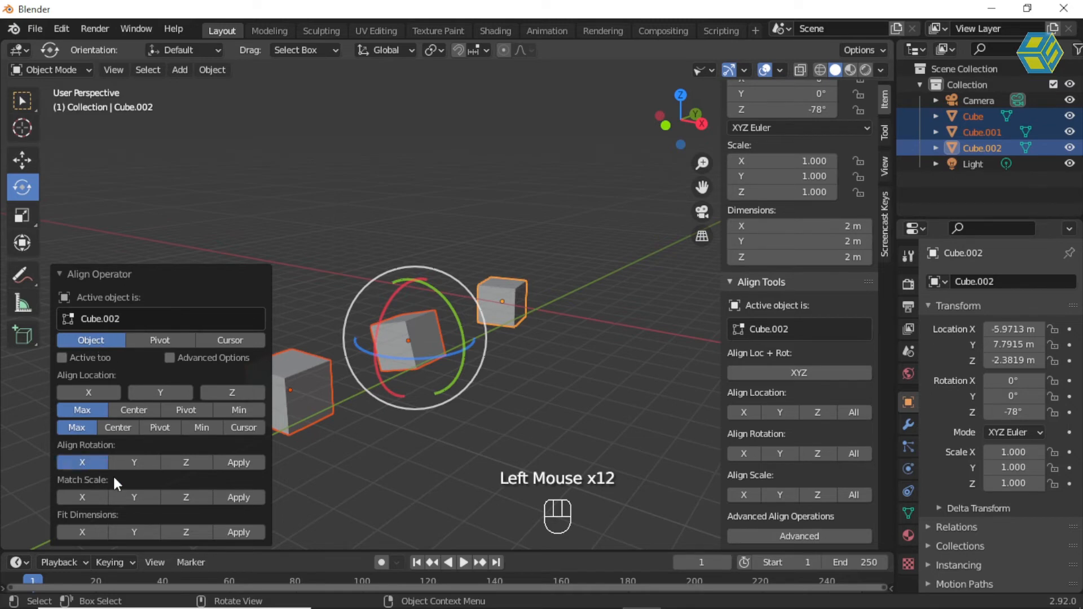
click(135, 464)
click(181, 462)
click(239, 464)
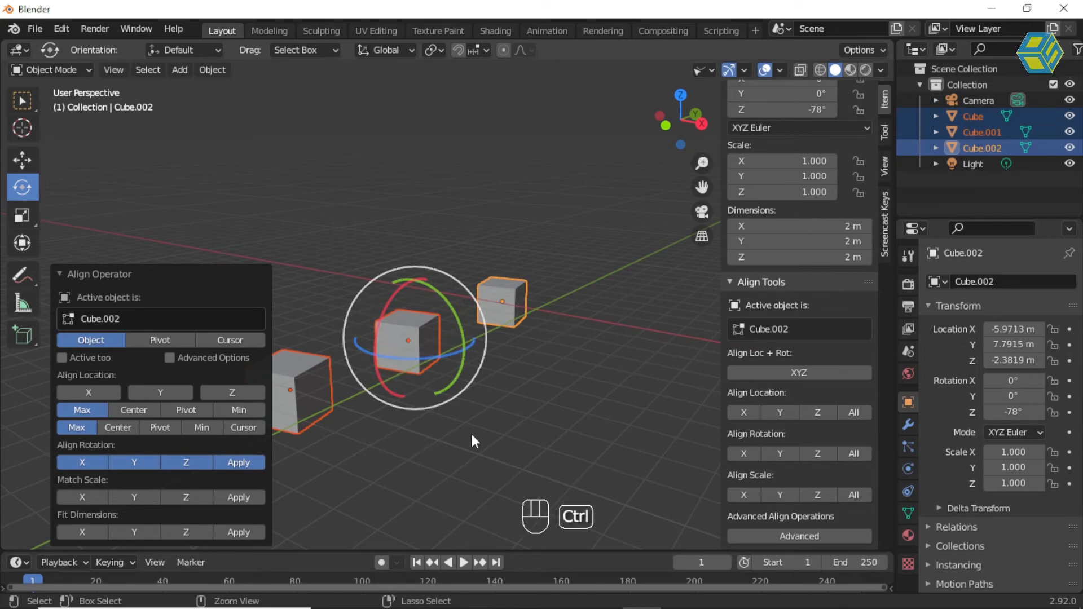
key(ctrl+z)
Select all three cubes with Cube.001 active, and align their X, Y and Z rotation to it using advanced align with the rotation Apply option off
click(528, 384)
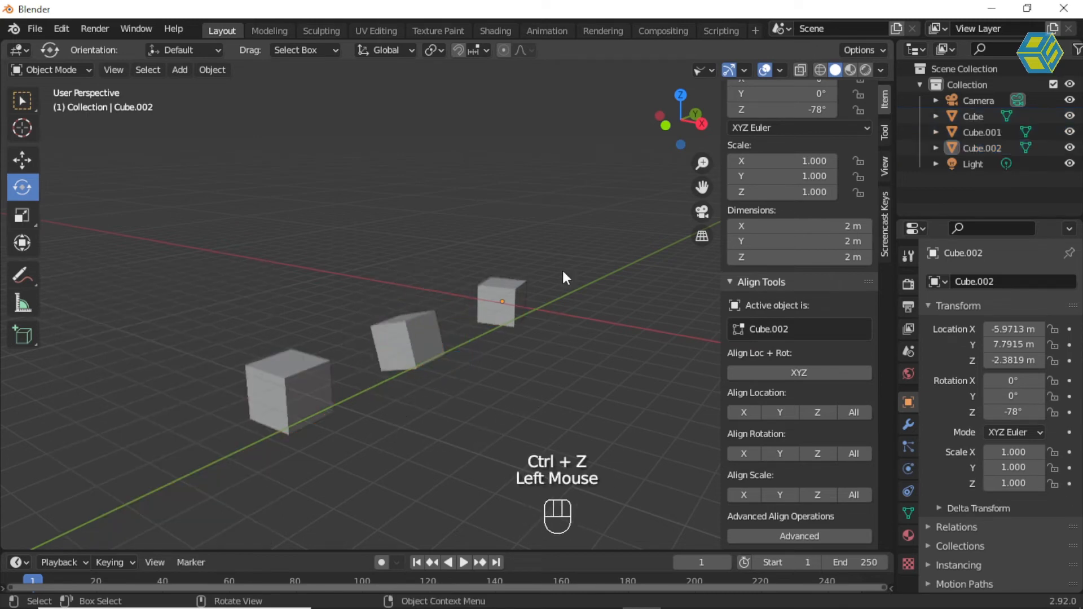
drag(182, 225, 548, 447)
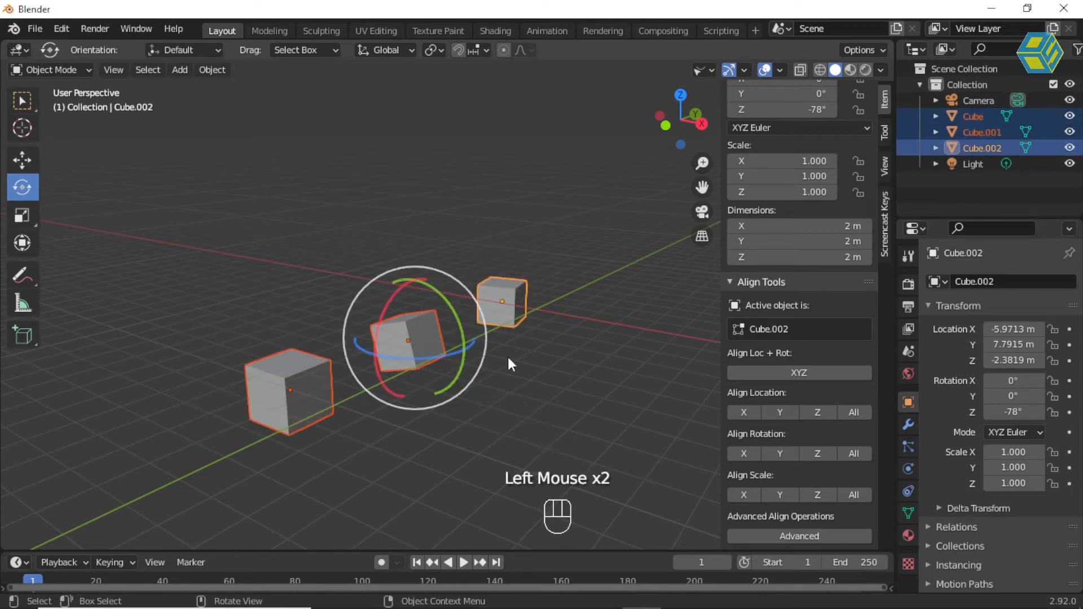
click(524, 323)
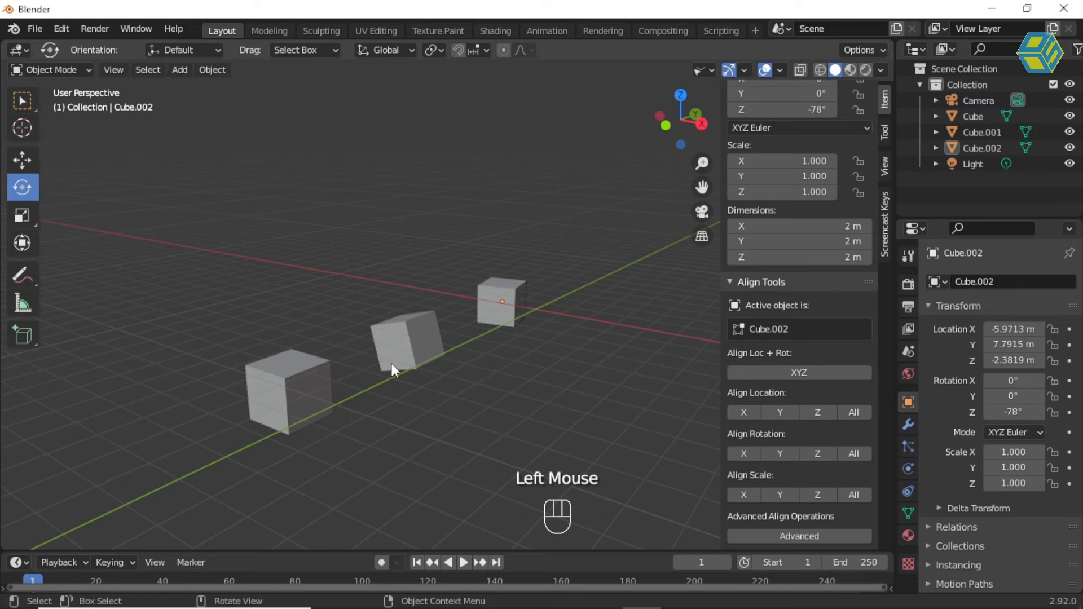
click(302, 386)
drag(208, 225, 588, 447)
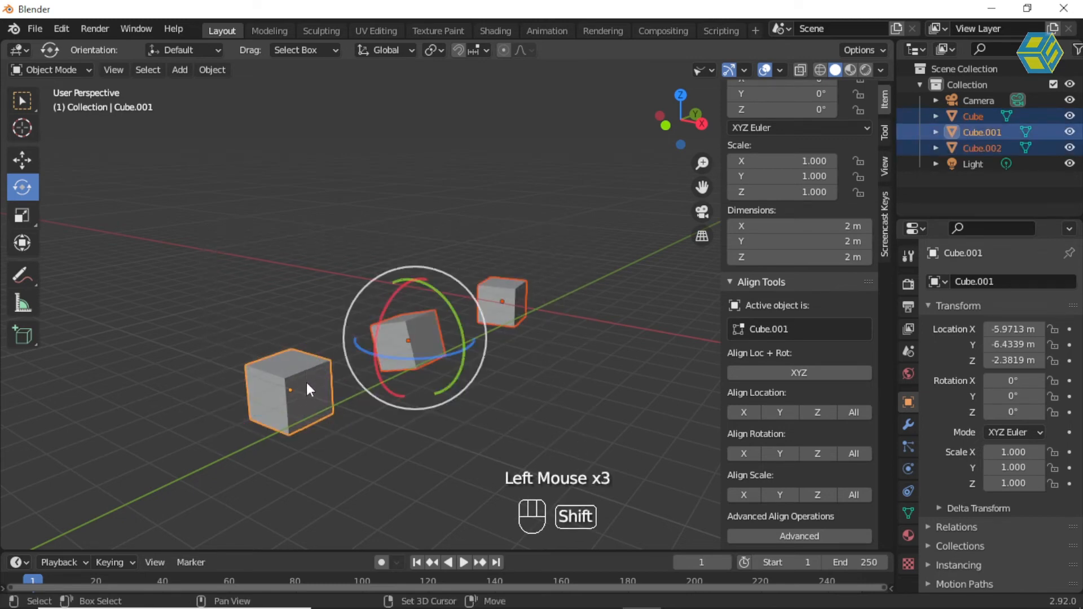
click(794, 536)
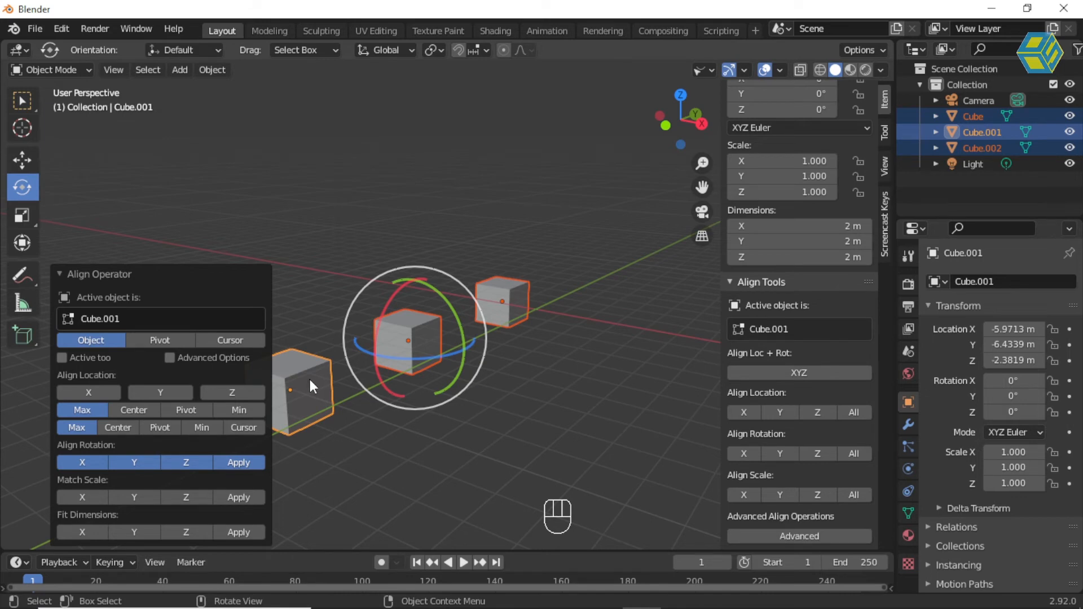
click(240, 463)
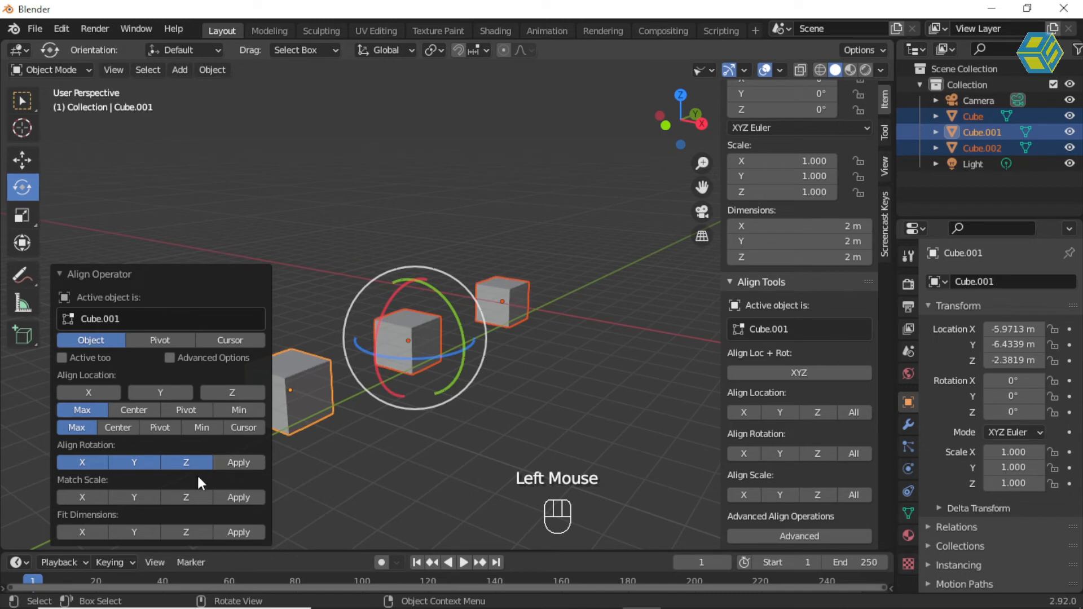
Reselect all three cubes, rerun the advanced align against Cube.001 with X, Y and Z rotation alignment turned off, and deselect everything
click(374, 470)
click(242, 251)
drag(224, 222, 601, 465)
click(834, 535)
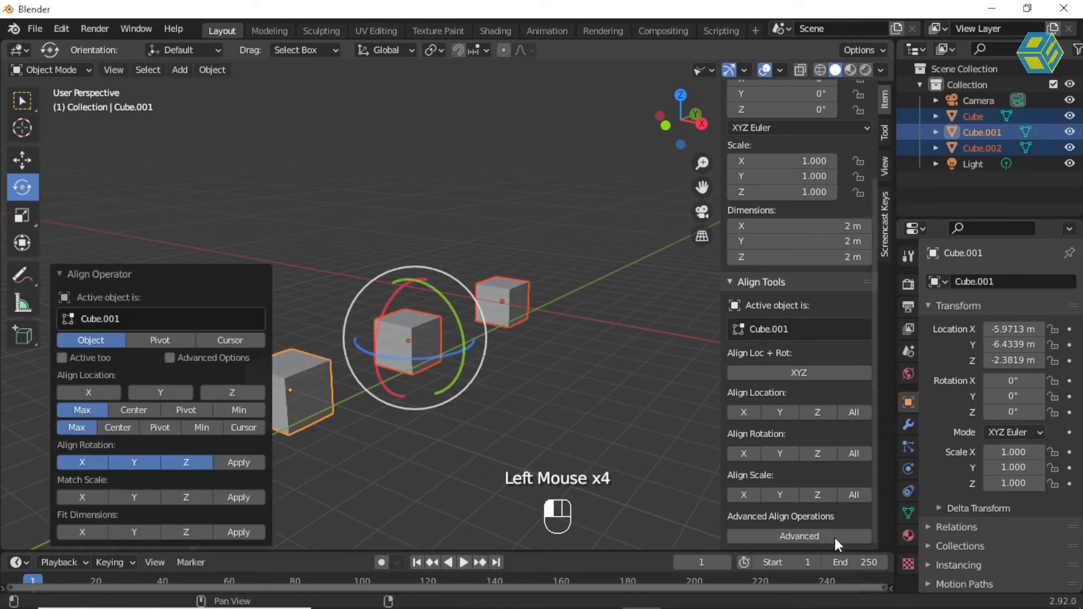
click(194, 465)
click(197, 464)
click(95, 461)
click(132, 462)
click(180, 460)
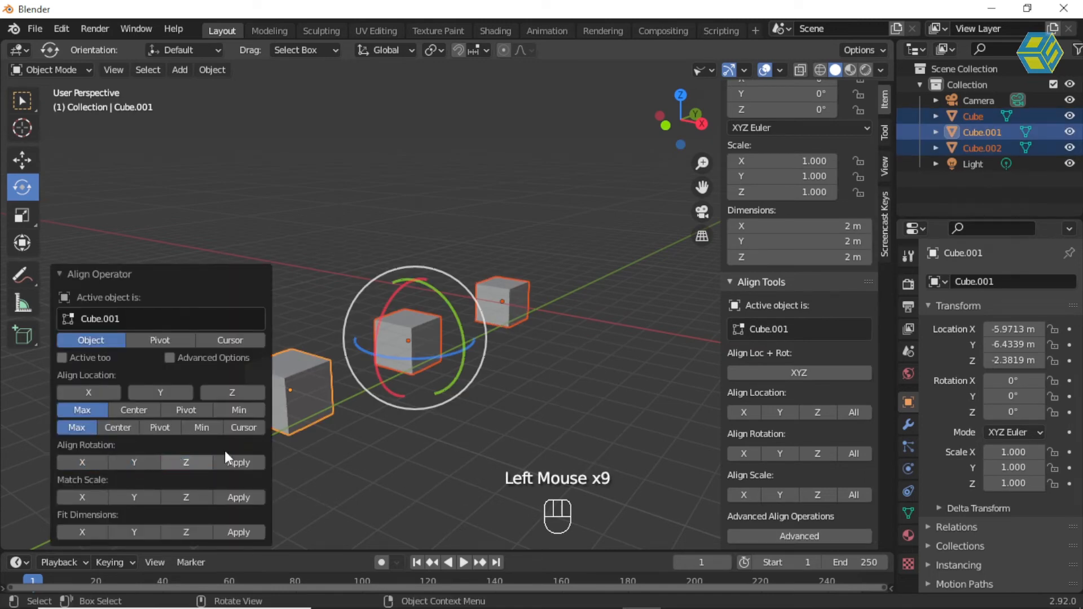
click(580, 395)
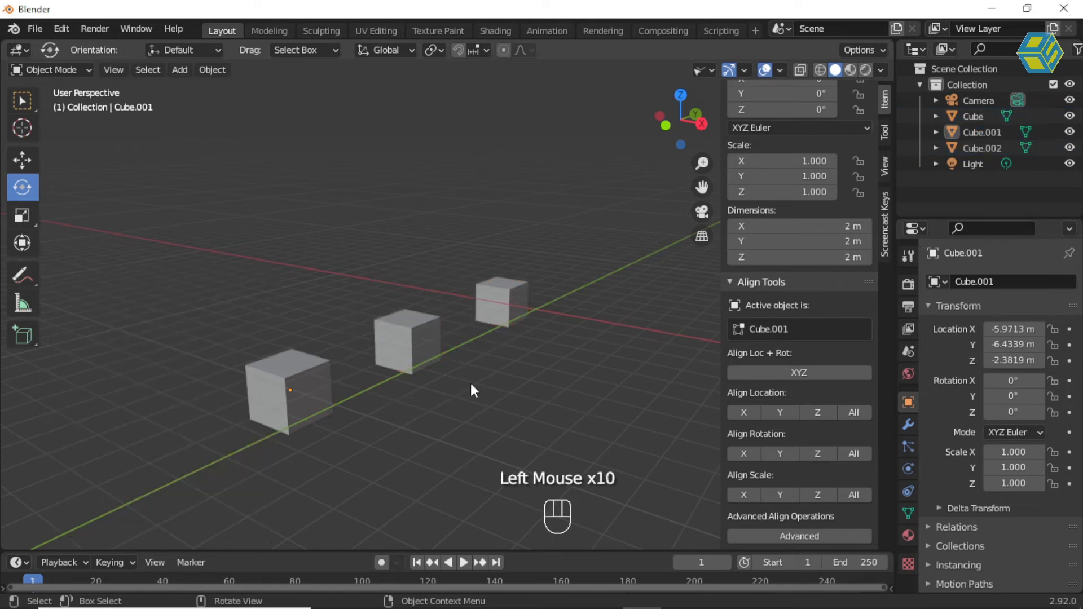
Rotate the middle cube freehand to about -36.8°, -27.5° and 2.89°, and select all three cubes with it as the active object
click(420, 336)
drag(428, 336, 419, 270)
drag(222, 230, 580, 434)
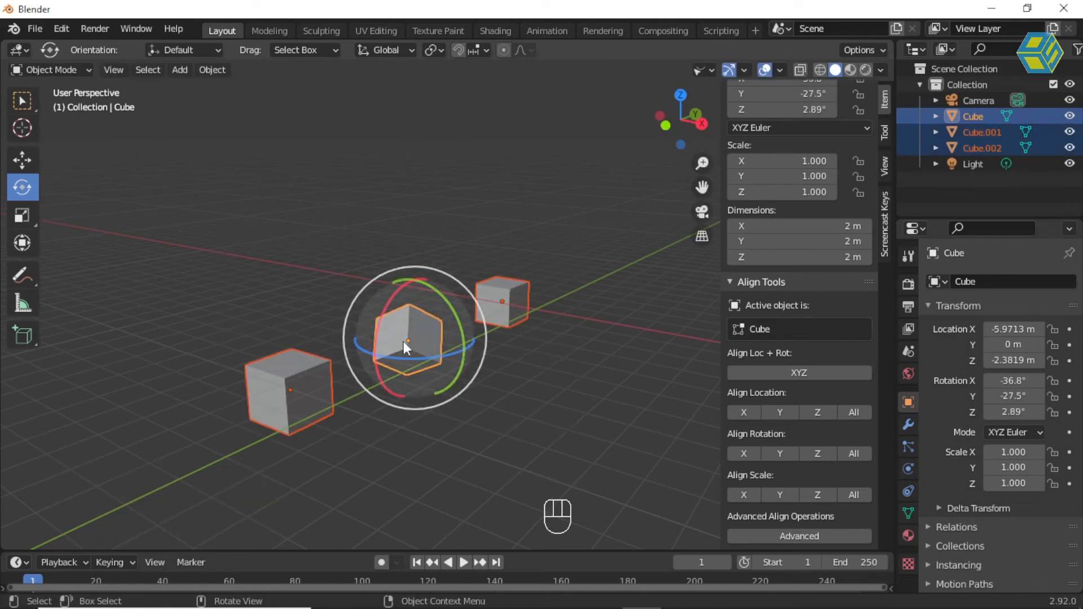
Run the advanced align against the middle cube with X and Y rotation alignment and the rotation Apply option enabled
click(803, 533)
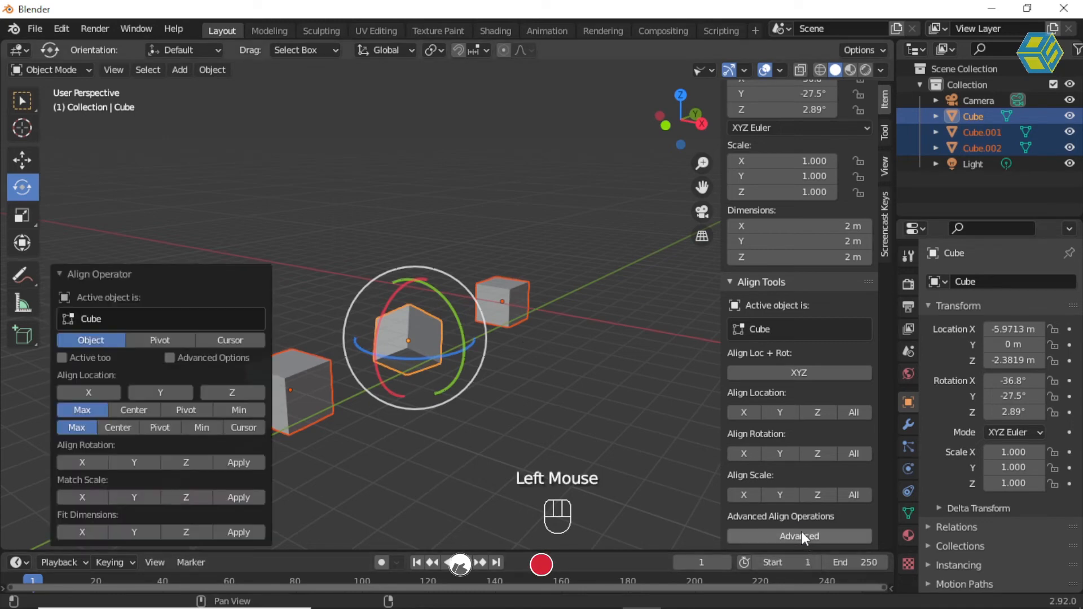
click(87, 465)
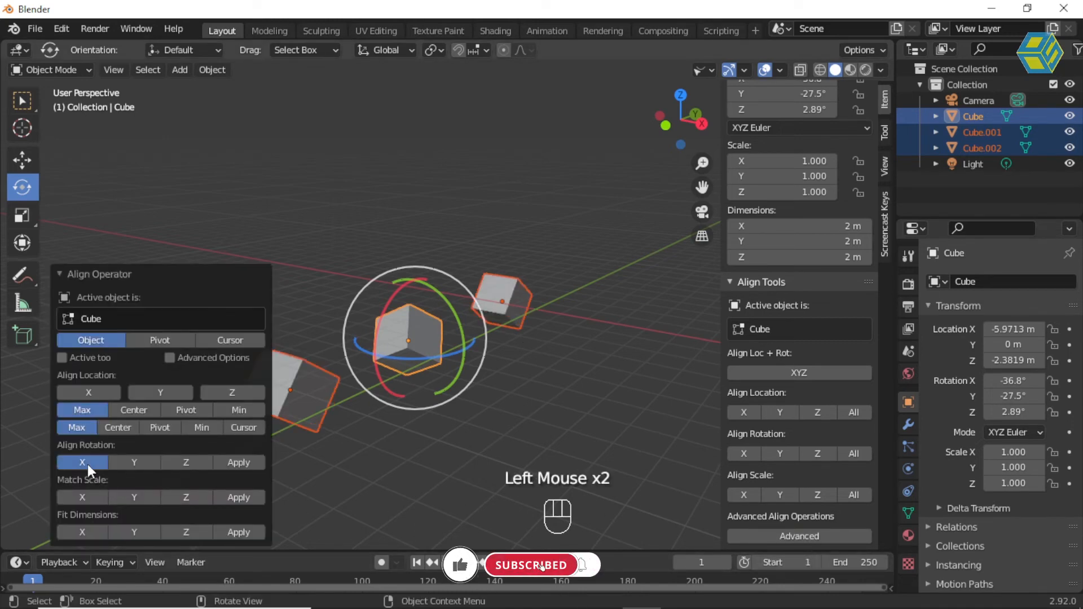
click(144, 467)
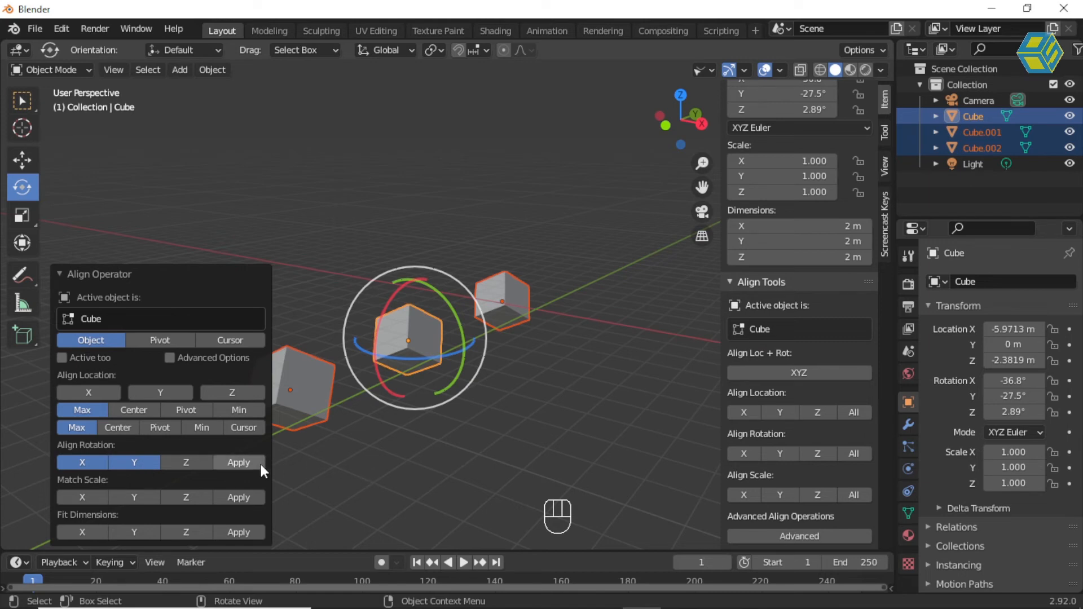
click(239, 464)
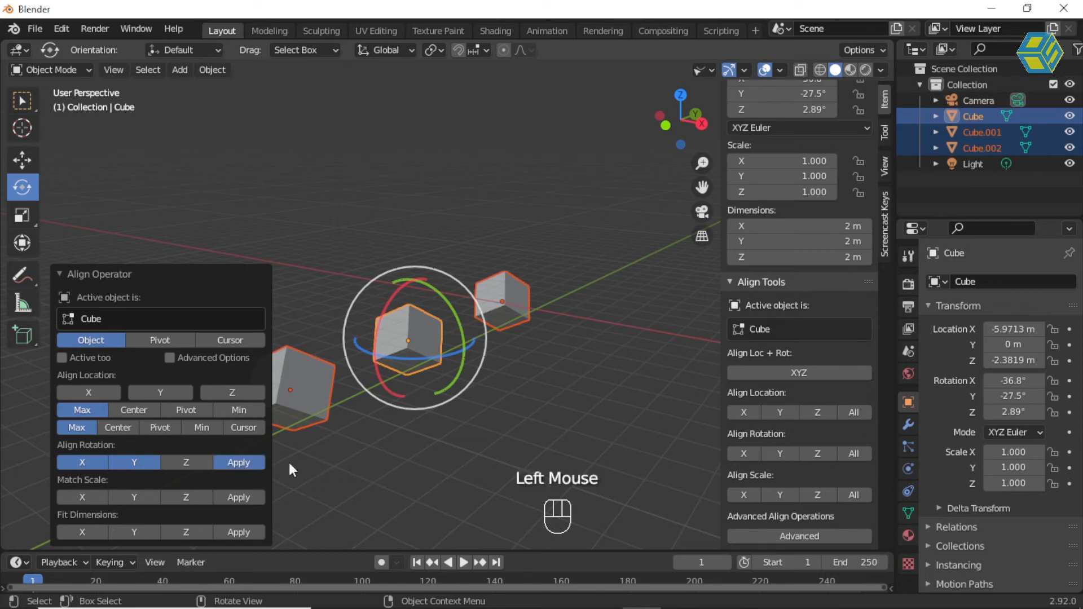
Reselect the three cubes, rerun the advanced align with X, Y and Apply turned off for rotation, and clear the selection
click(324, 466)
click(274, 280)
drag(150, 228, 613, 445)
click(828, 535)
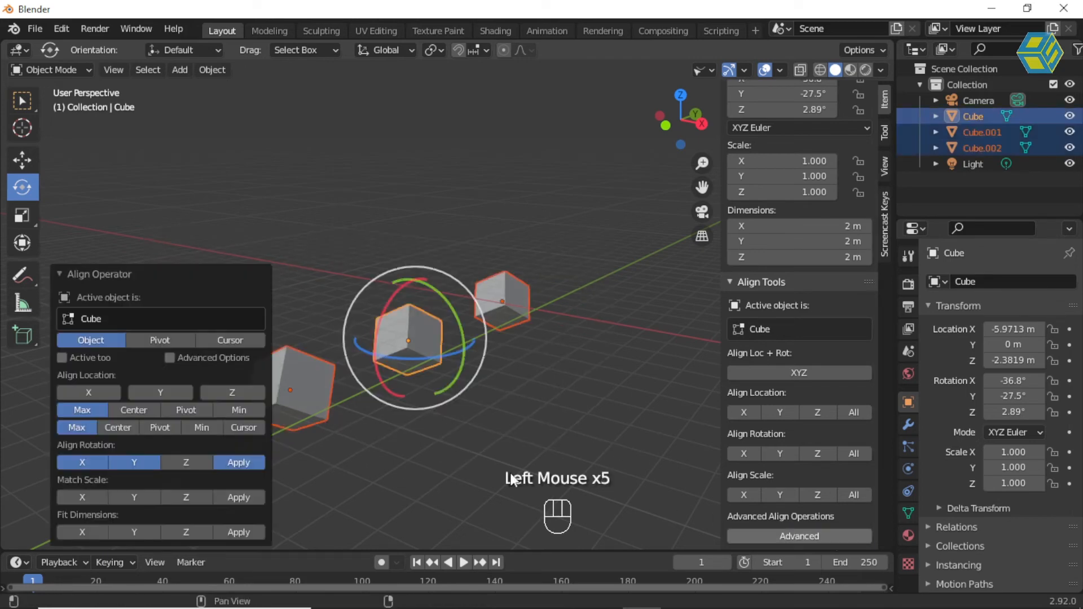
click(144, 461)
click(86, 461)
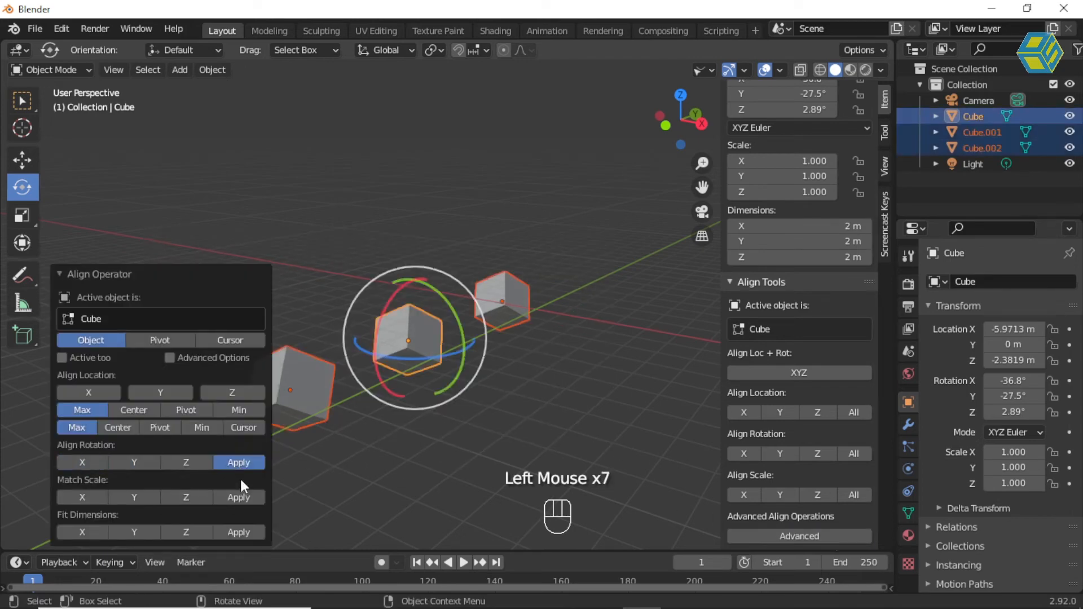
click(248, 466)
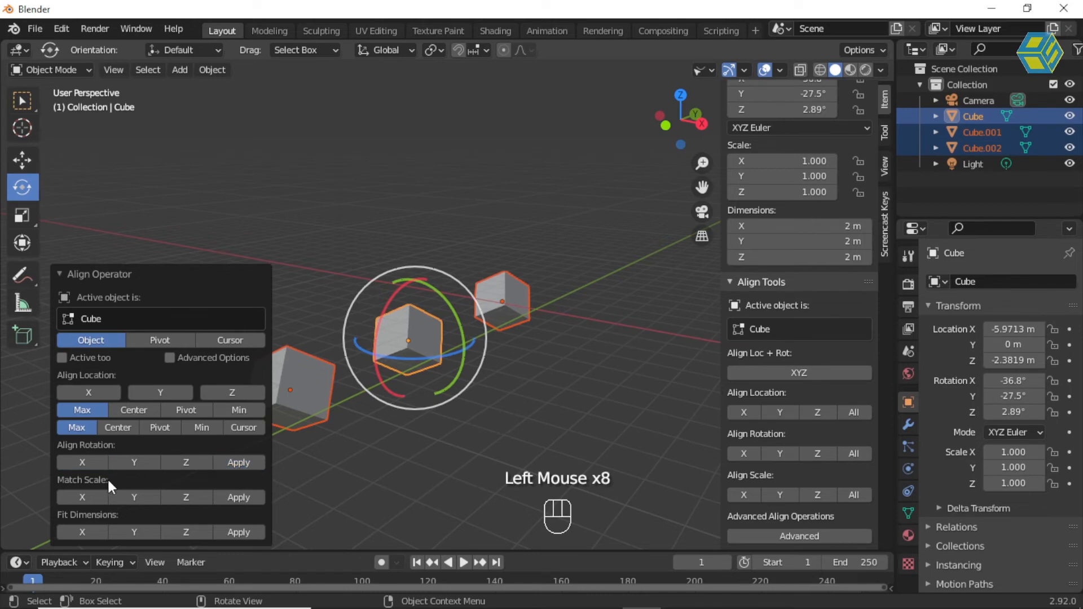
click(527, 424)
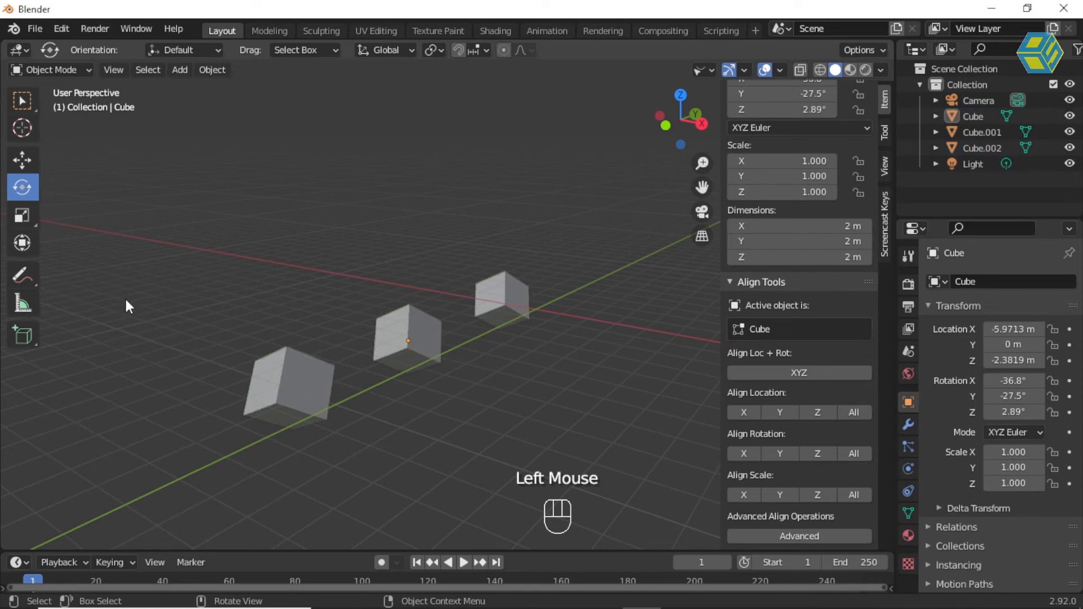
Enlarge the middle cube freehand along the global Y axis with the Scale tool
click(19, 162)
click(429, 341)
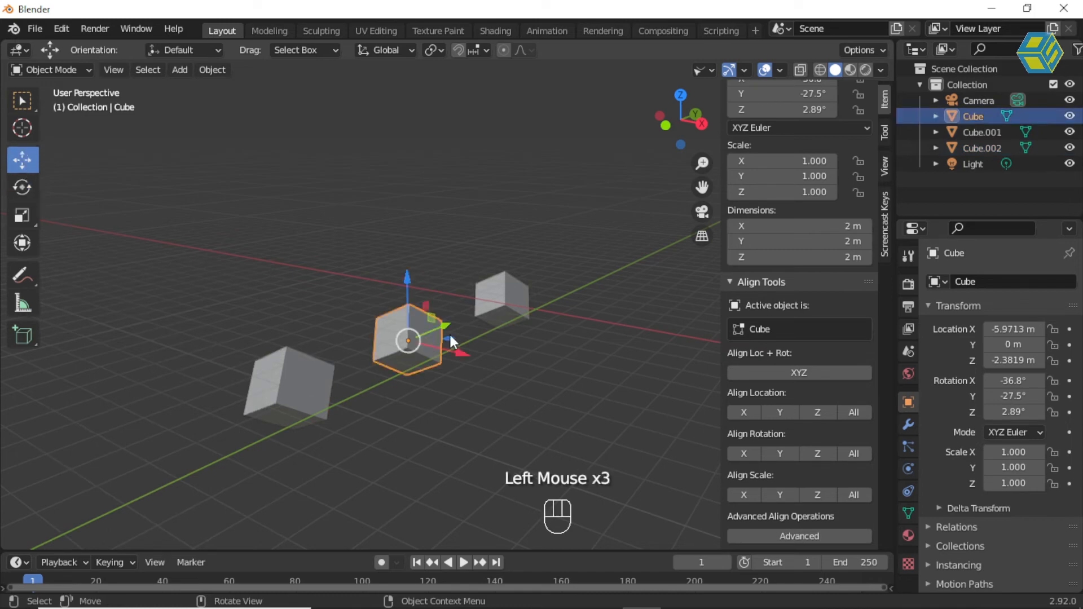
click(22, 216)
drag(445, 327, 480, 303)
key(ctrl+z)
Stretch Cube.002 freehand along global X to a scale of about 2.606, 1.249, 1.416, and Cube.001 along global Z by a factor of about 2.014
click(508, 289)
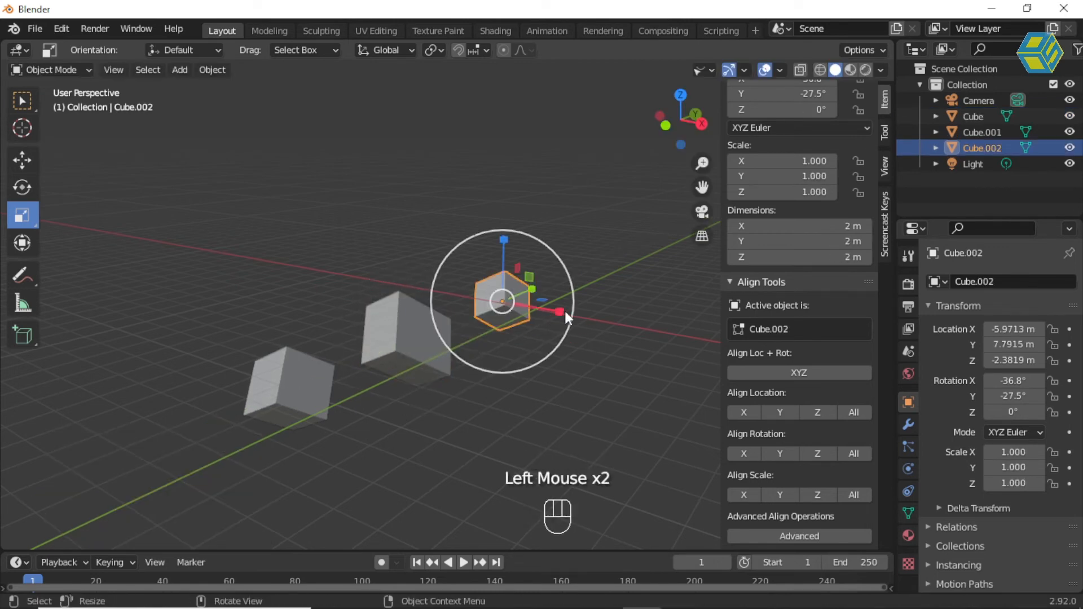
drag(560, 310, 685, 347)
click(297, 384)
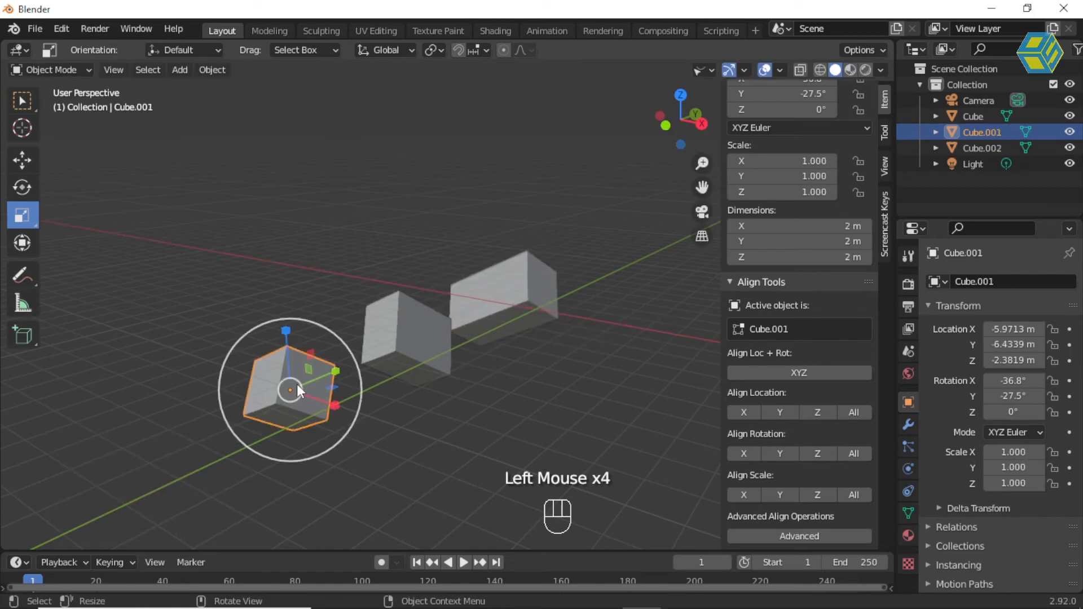
drag(293, 334, 285, 284)
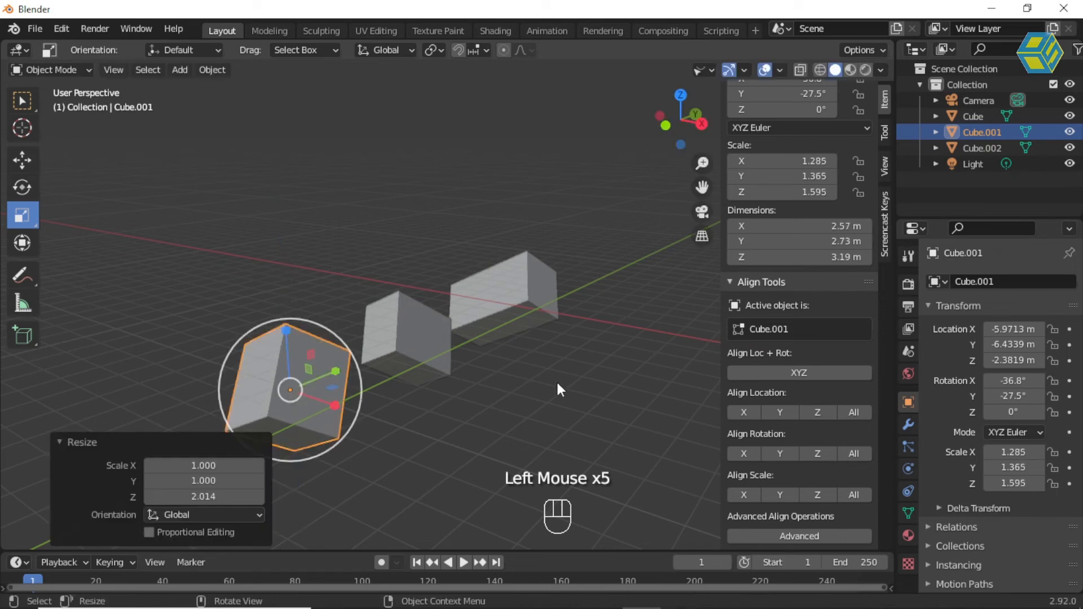
Select all three cubes with Cube.002 as the active object
click(556, 380)
drag(166, 206, 595, 444)
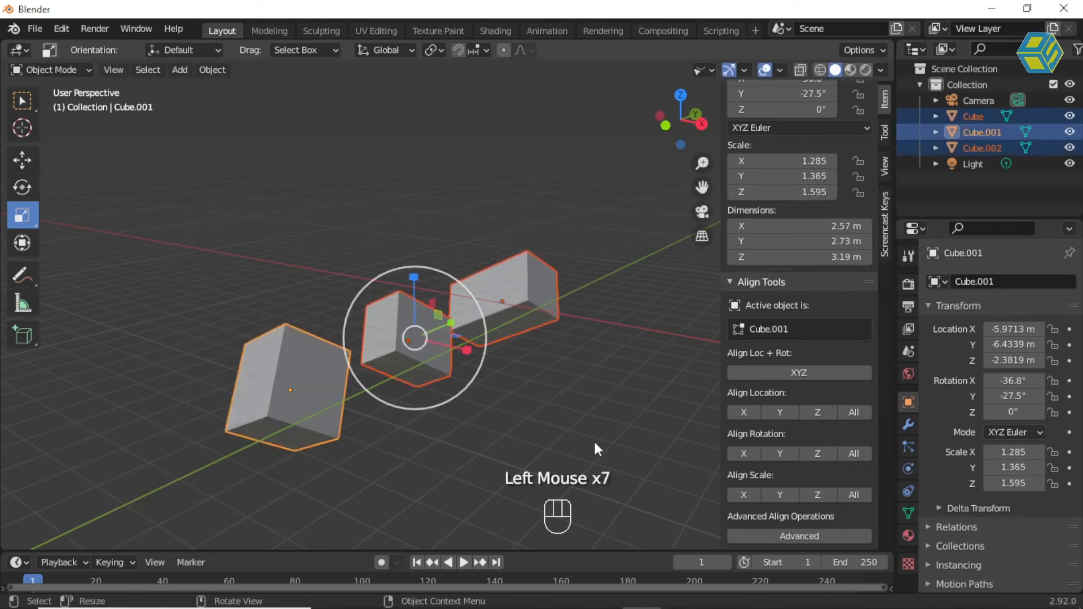
shift+click(516, 279)
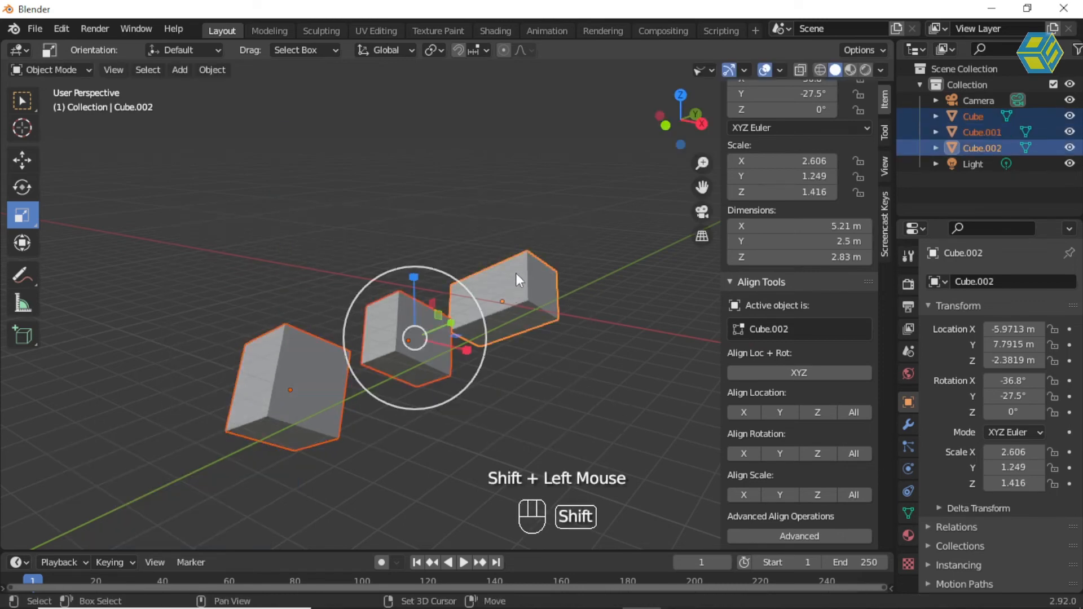
Run the advanced align against Cube.002 with Match Scale enabled on X, Y and Z
click(825, 533)
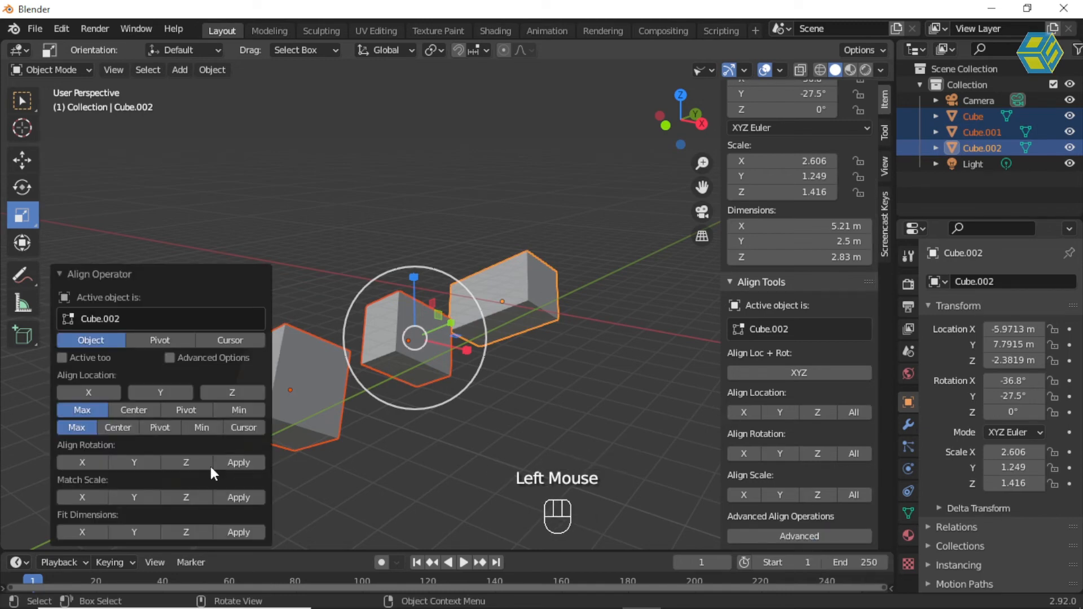
scroll(192, 469, down, 4)
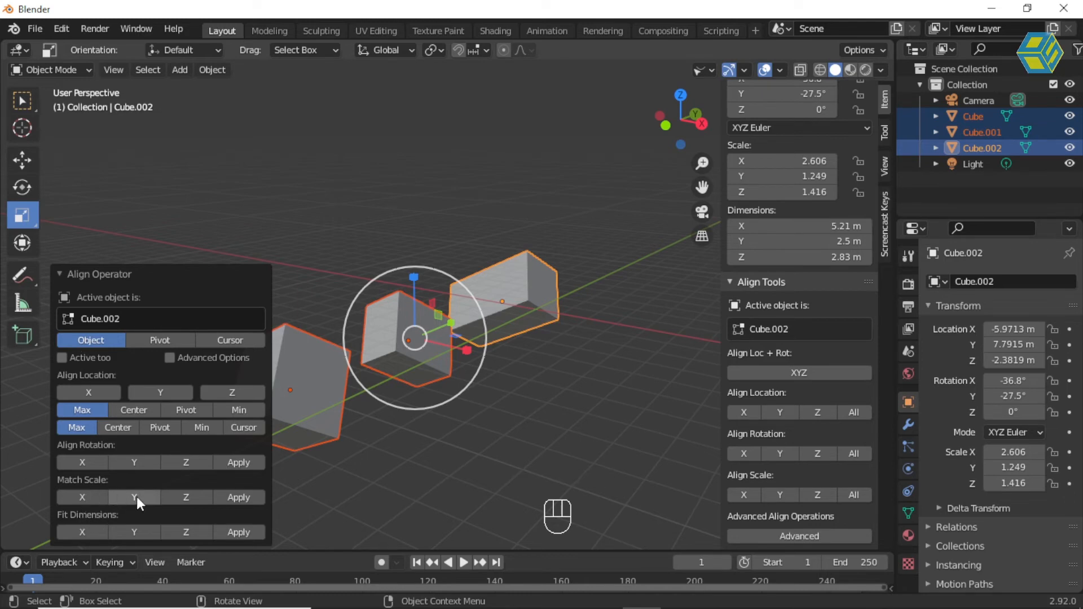
click(87, 499)
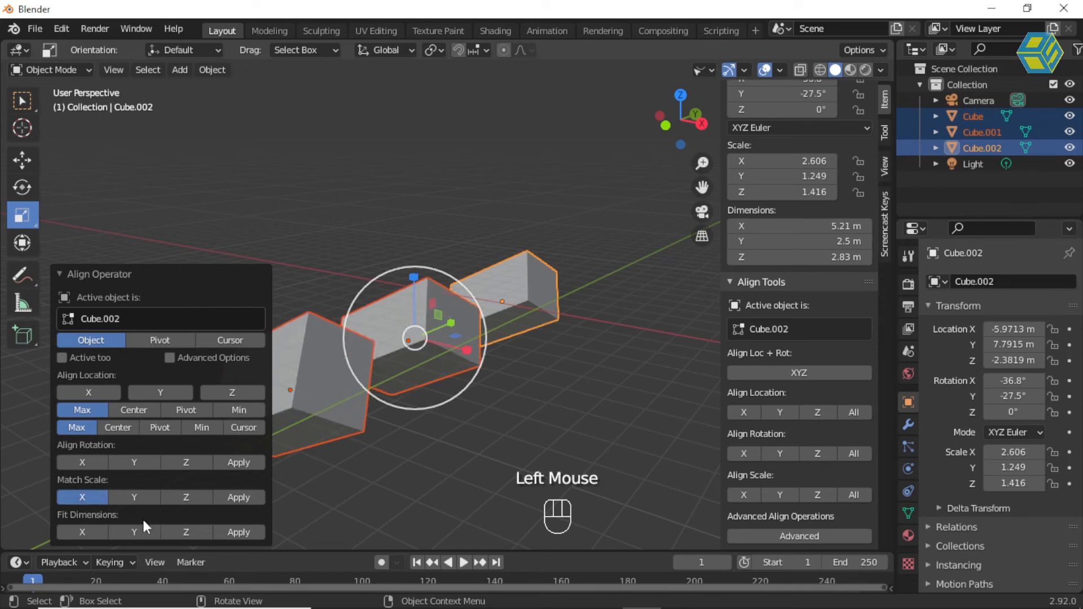
click(140, 498)
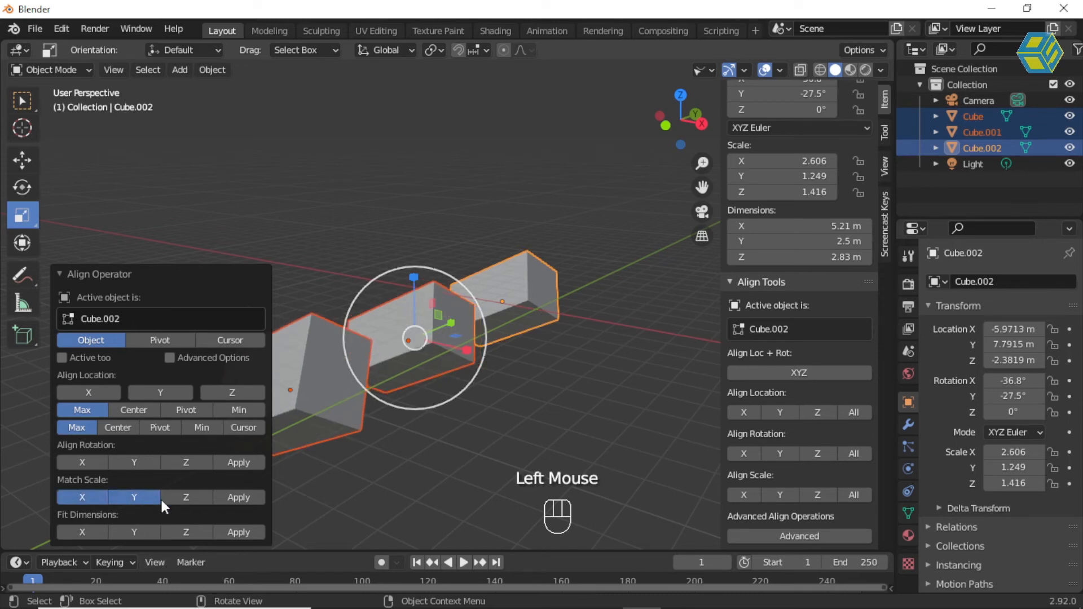
click(199, 500)
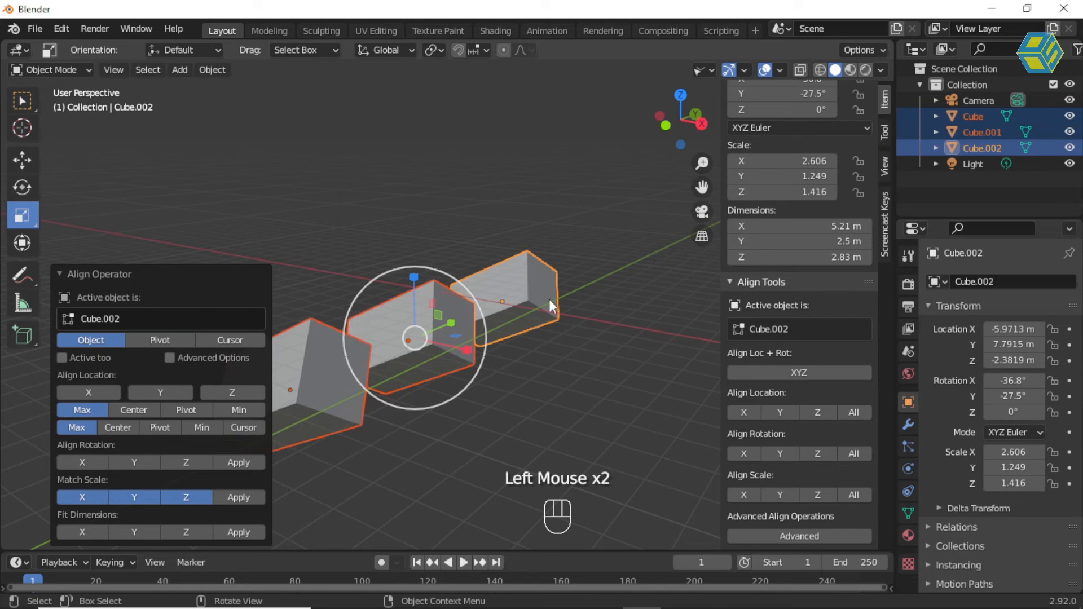
Apply the scale of the selected cubes in the advanced align's Match Scale settings
click(243, 500)
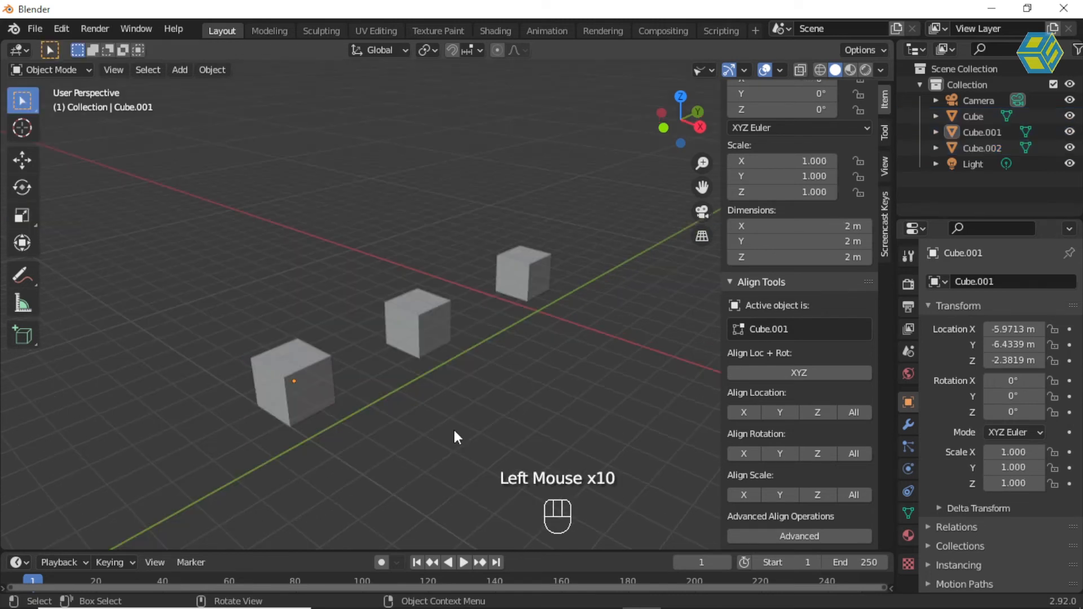
Move the middle cube freehand in the negative direction along the global X axis
middle_drag(415, 387, 237, 394)
scroll(433, 377, up, 2)
click(236, 397)
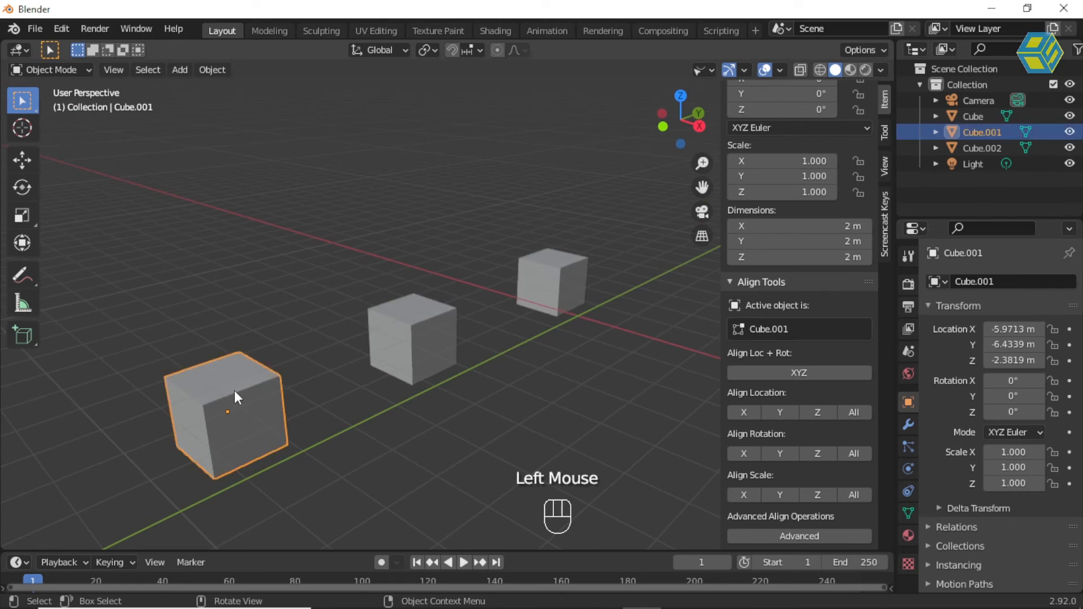
shift+click(425, 338)
click(438, 360)
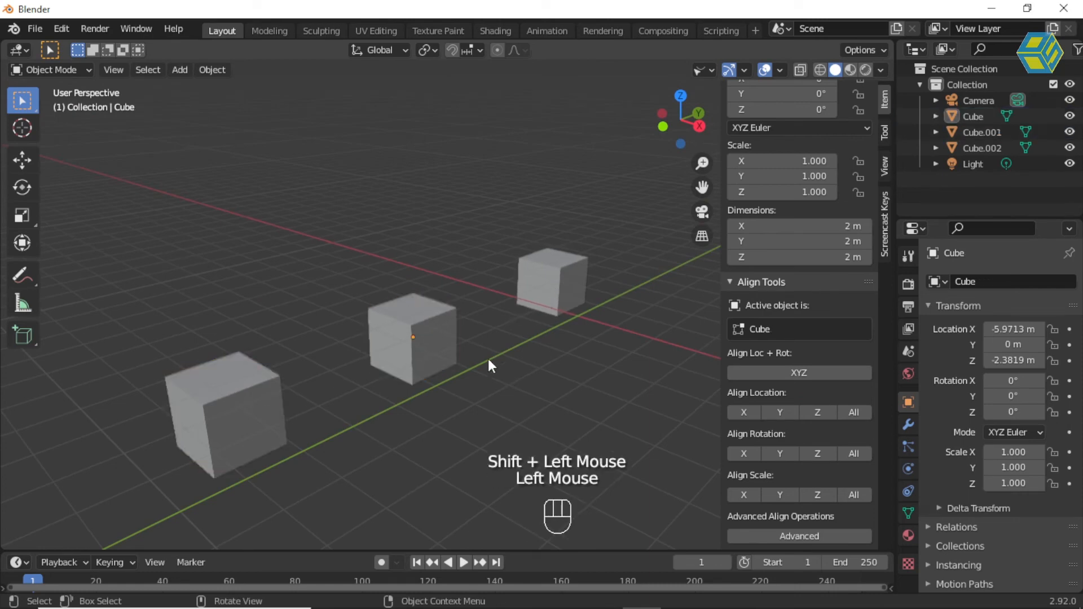
click(22, 160)
drag(446, 356, 307, 300)
Move Cube.002 about 5.18 m along the global X axis
click(573, 298)
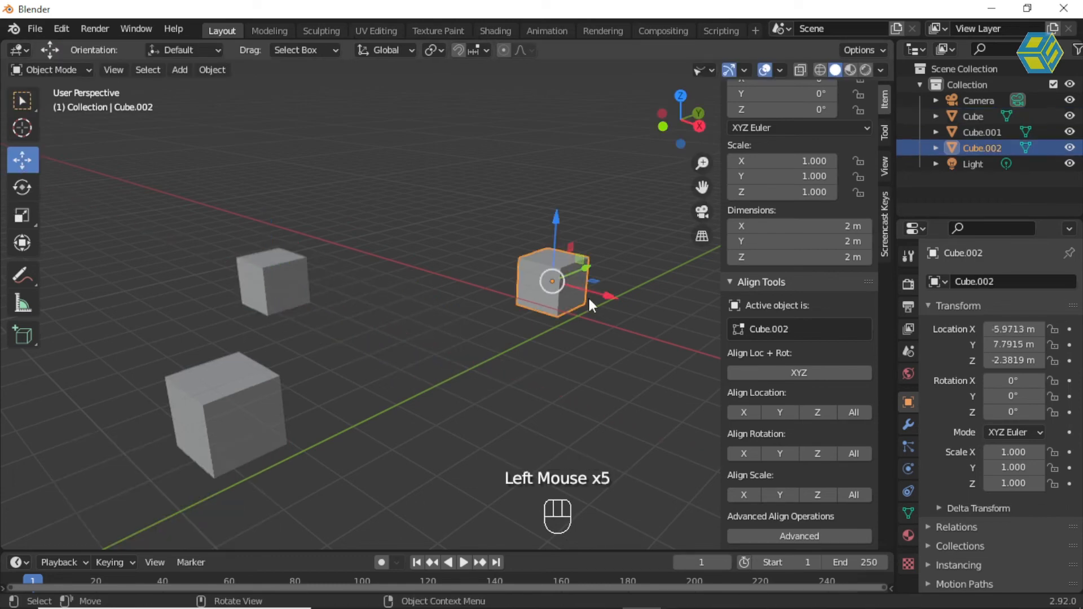
drag(608, 289, 714, 345)
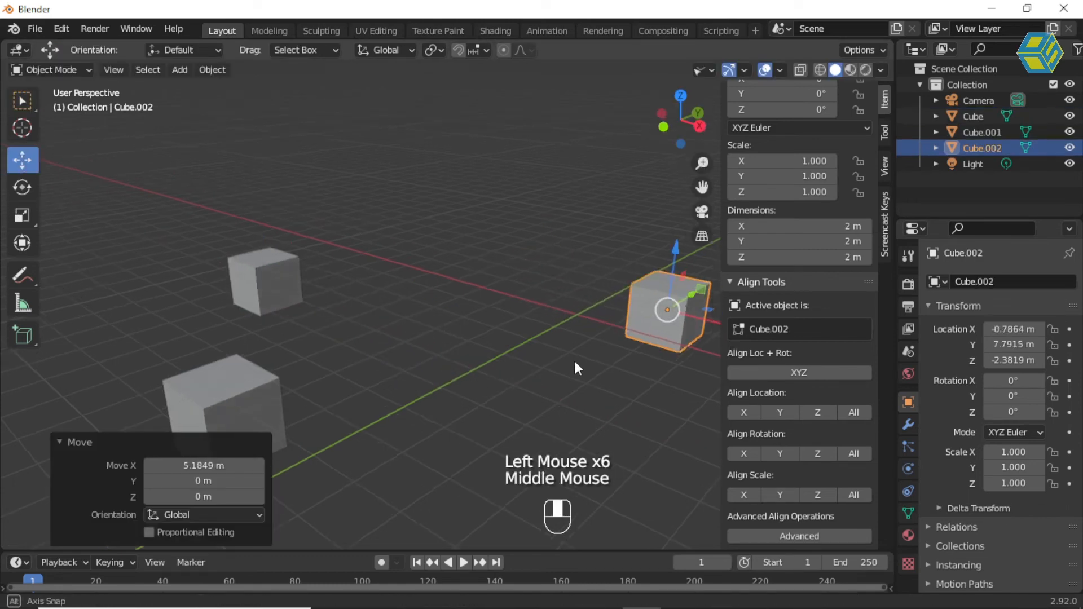
middle_drag(574, 359, 533, 367)
scroll(533, 367, down, 2)
key(ctrl+z)
key(ctrl+z)
key(ctrl+z)
key(ctrl+z)
key(ctrl+z)
key(ctrl+z)
key(ctrl+z)
key(ctrl+z)
key(ctrl+z)
key(ctrl+z)
key(ctrl+z)
Select all three cubes with Cube.001 as the active object
click(22, 102)
drag(198, 191, 670, 469)
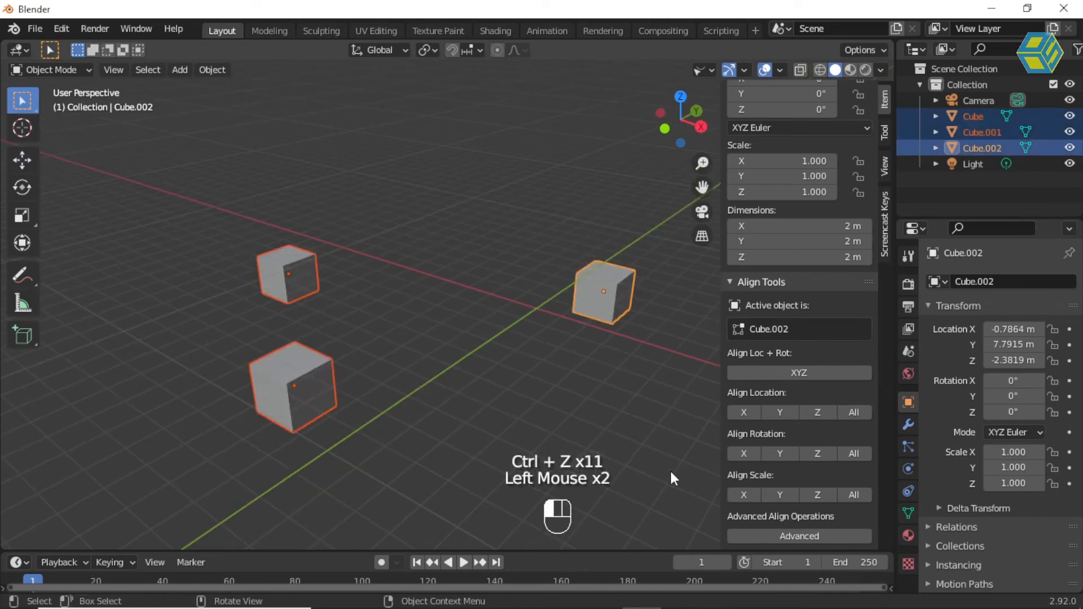
shift+click(305, 391)
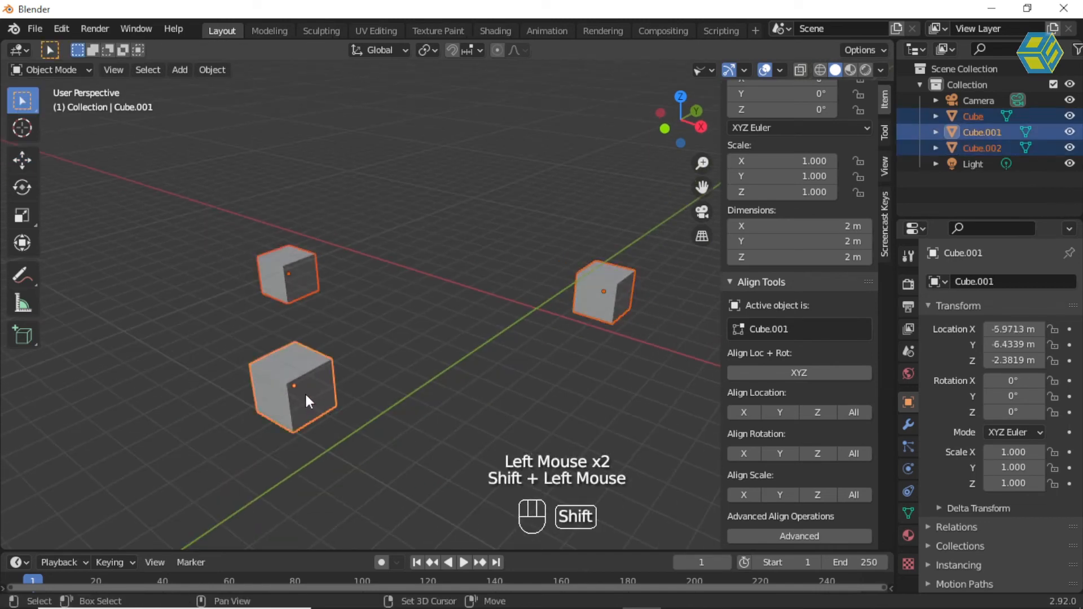
middle_drag(396, 338, 382, 322)
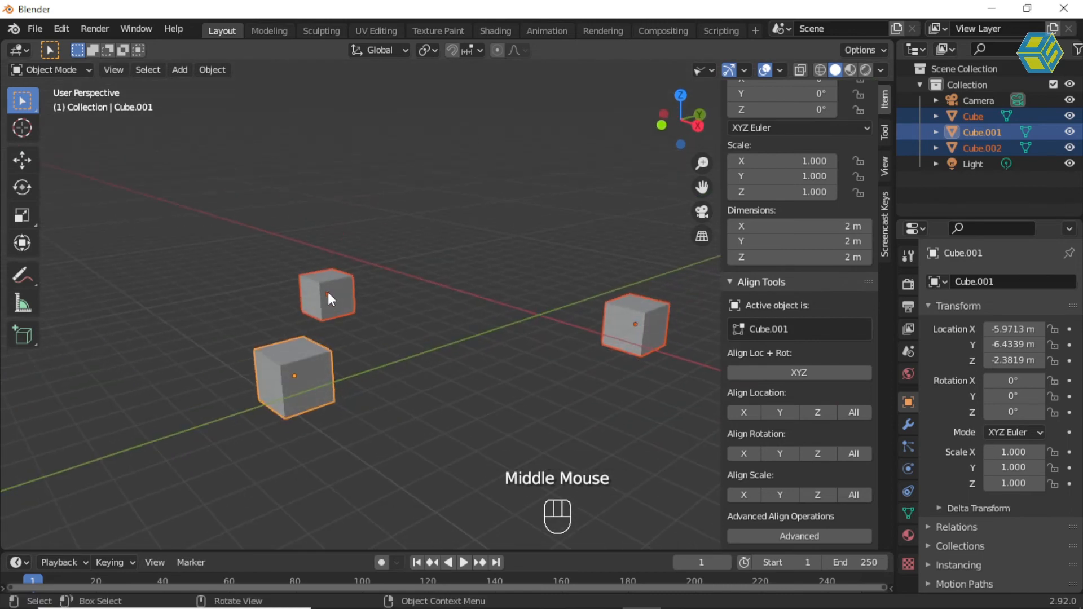
middle_drag(374, 370, 567, 473)
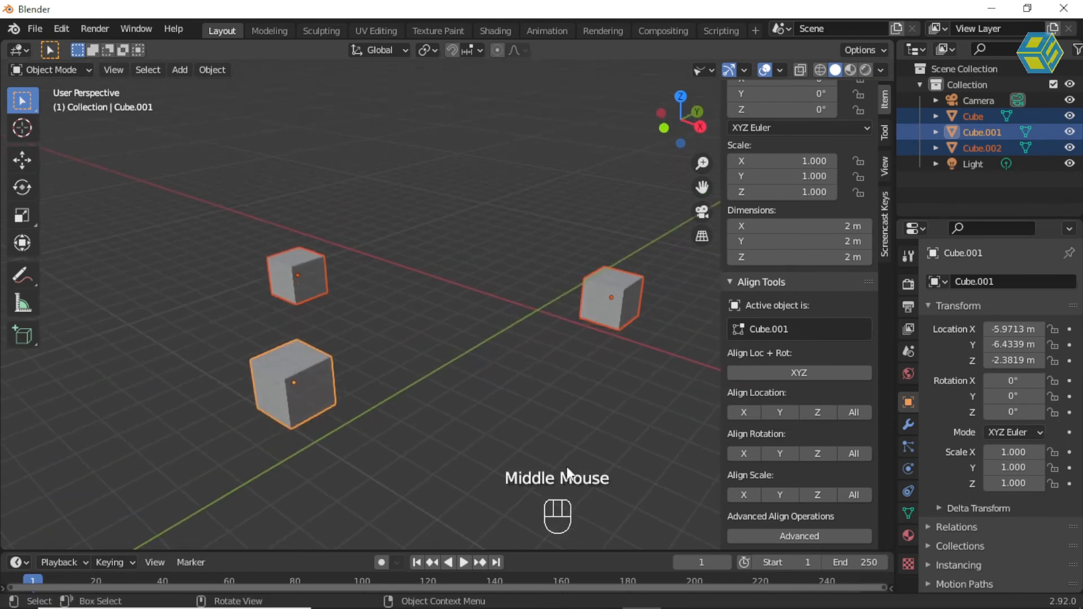
drag(192, 207, 730, 510)
Run the advanced align in Pivot mode against the active cube's Max, trying X, Y and Z location one at a time
click(811, 537)
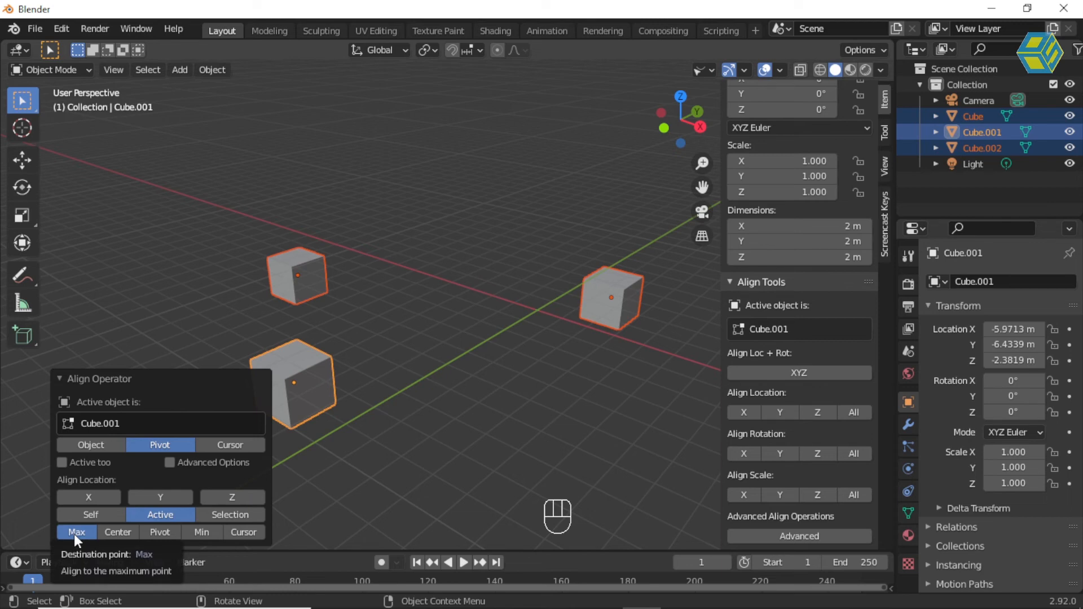
click(87, 496)
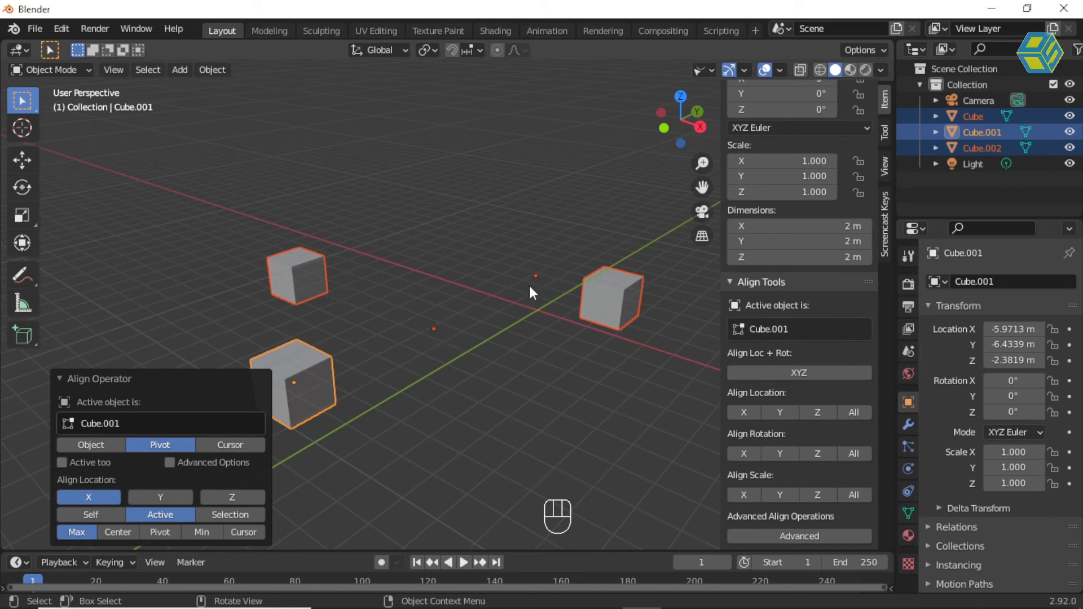
click(113, 496)
click(174, 497)
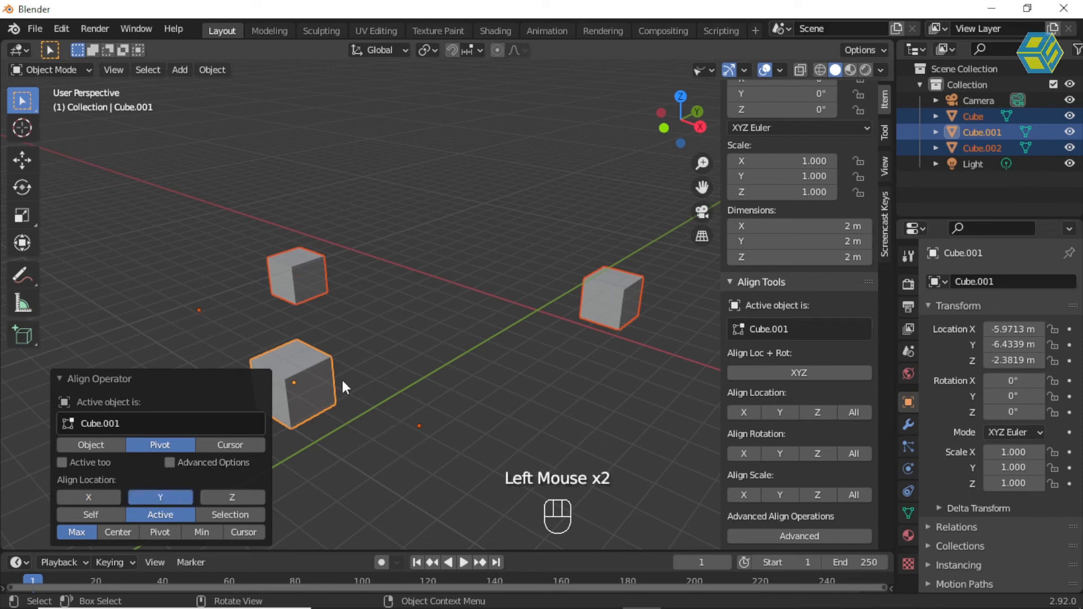
click(166, 495)
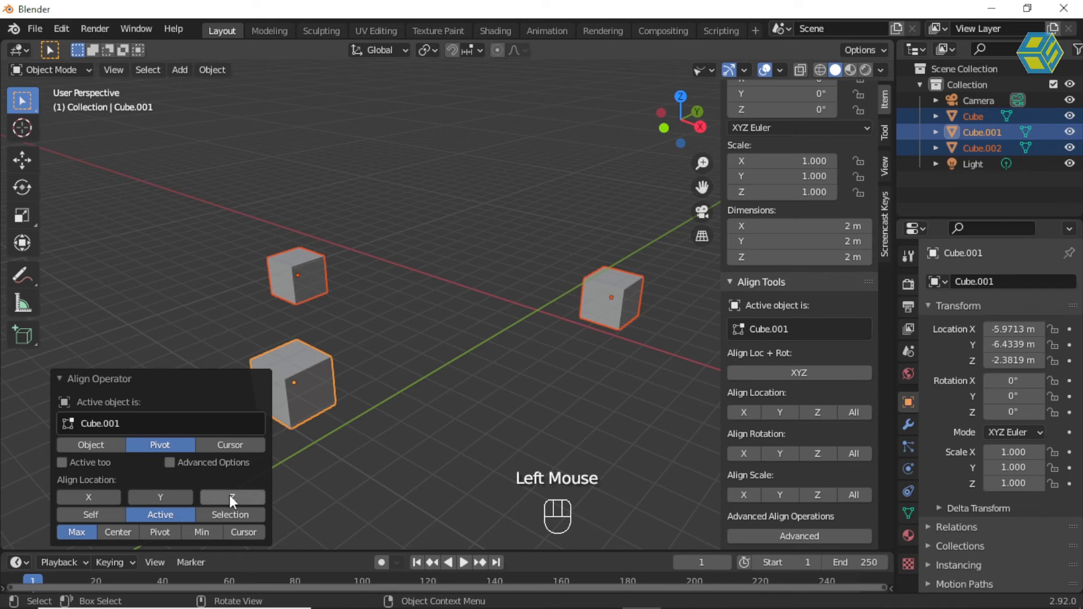
click(232, 498)
mouse_move(395, 426)
middle_down()
mouse_move(369, 374)
mouse_move(353, 370)
mouse_move(418, 407)
mouse_move(402, 408)
middle_up()
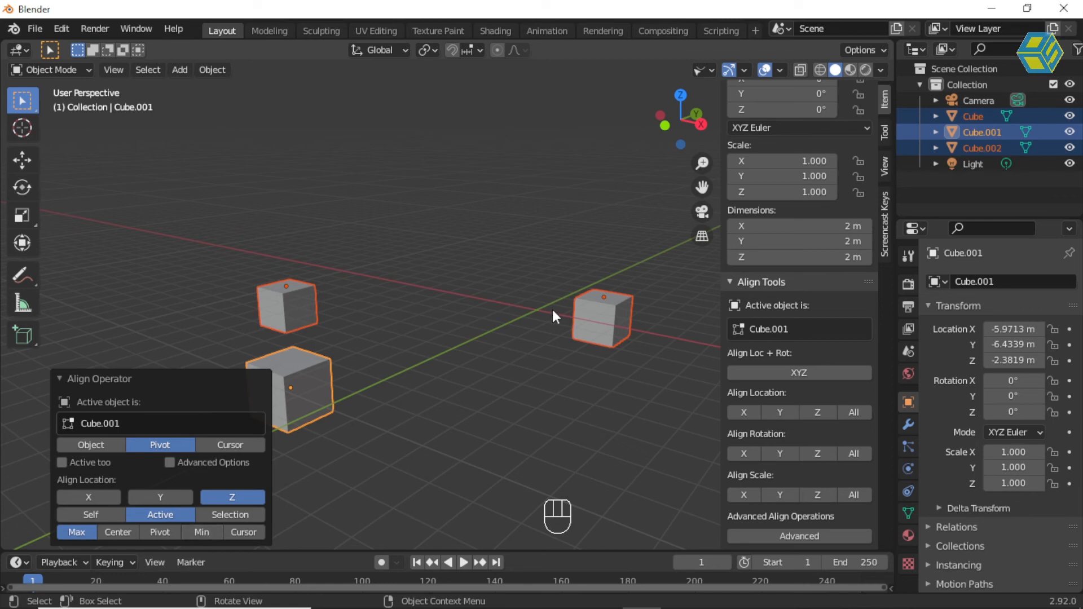
Set the pivot destination to the active cube's Min and align on X and Y in addition to Z
click(202, 533)
middle_drag(424, 434, 392, 450)
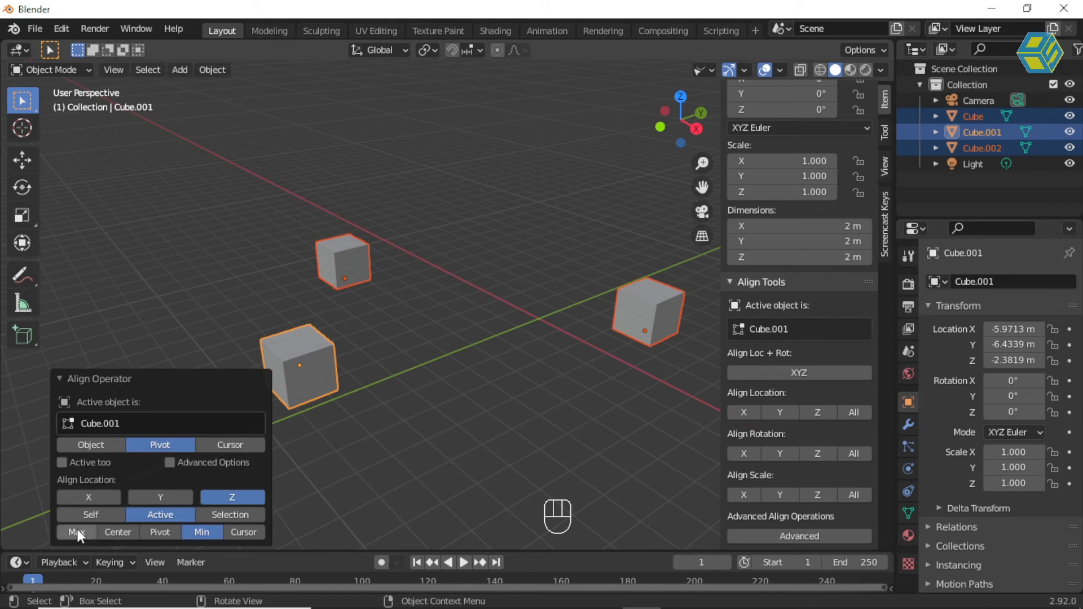
click(160, 498)
click(99, 497)
middle_drag(320, 462, 350, 427)
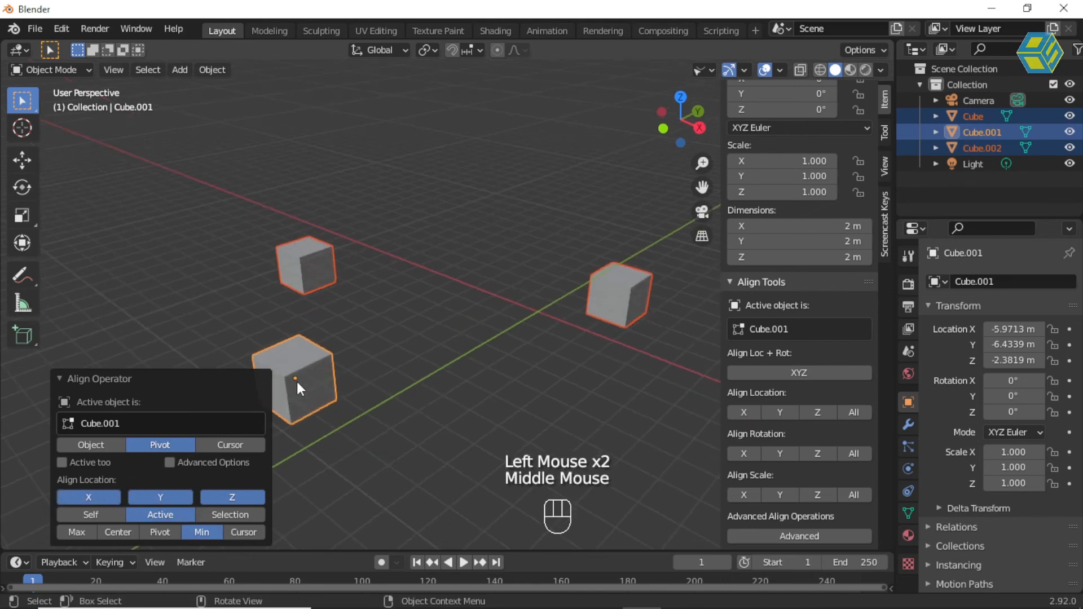
Clear all location axes and align each pivot to its own object's Max (Self) on X only
click(105, 500)
click(164, 499)
click(227, 497)
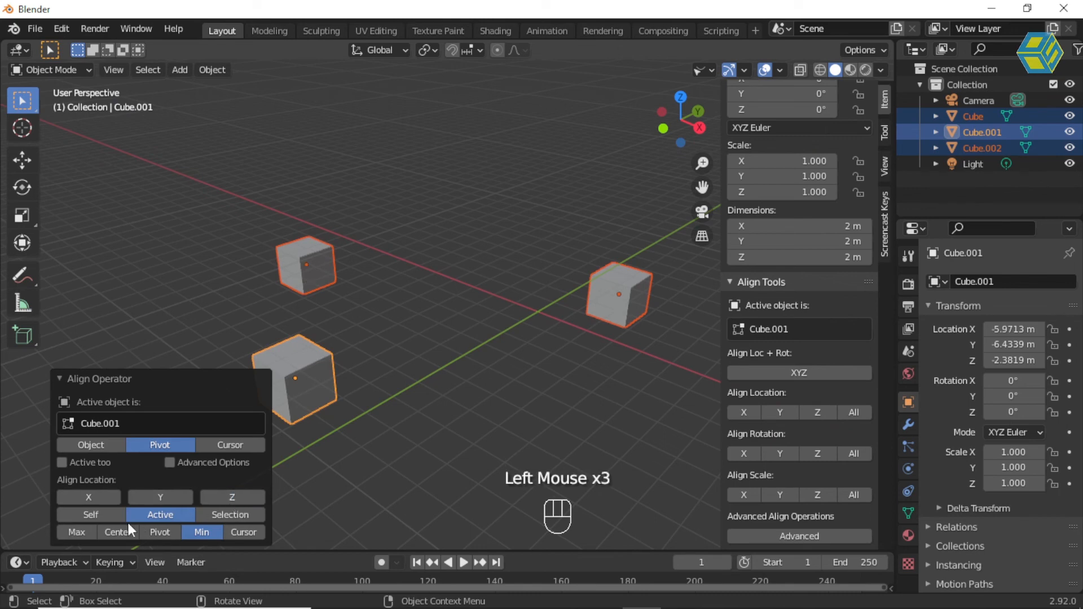
click(93, 516)
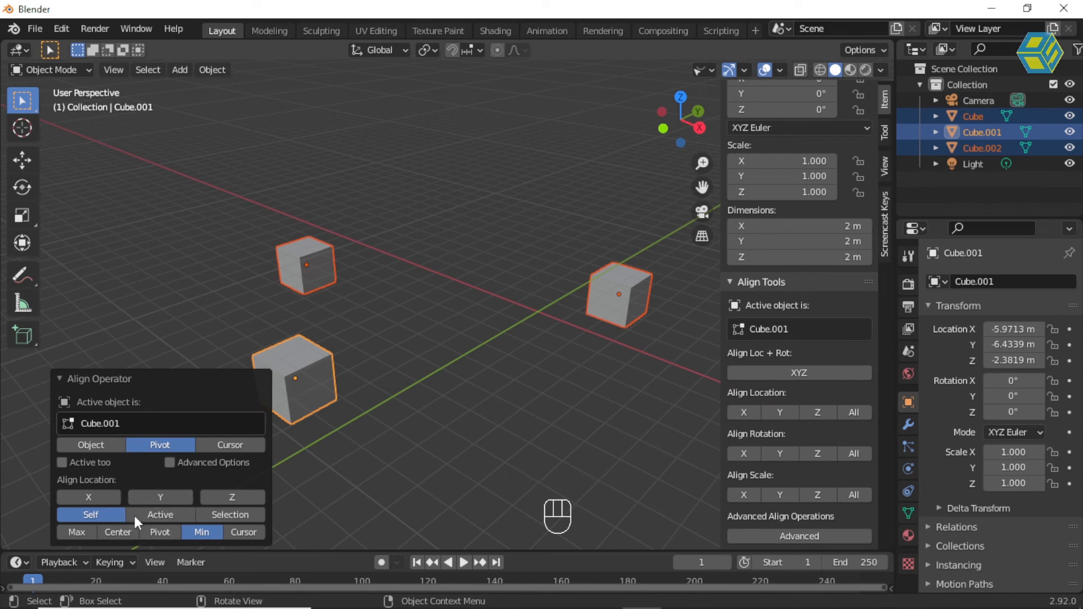
click(82, 530)
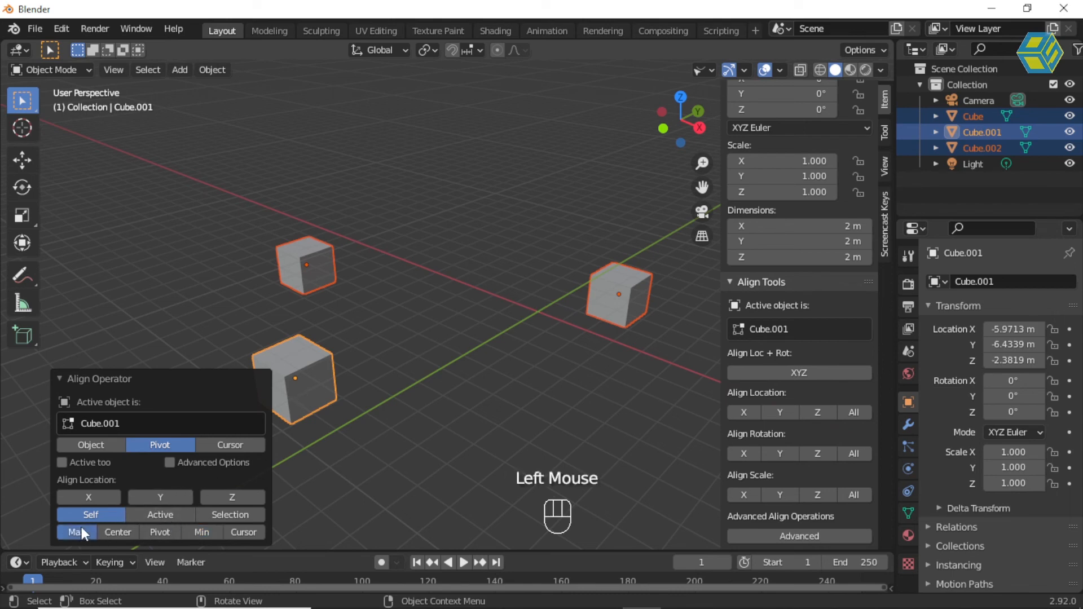
click(87, 498)
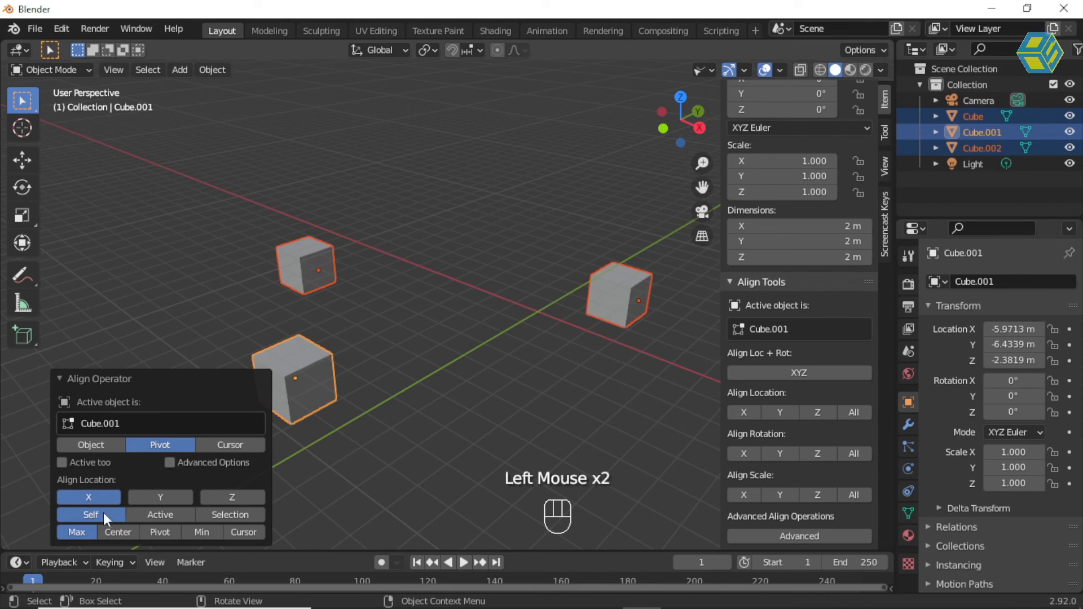
middle_drag(380, 410, 276, 313)
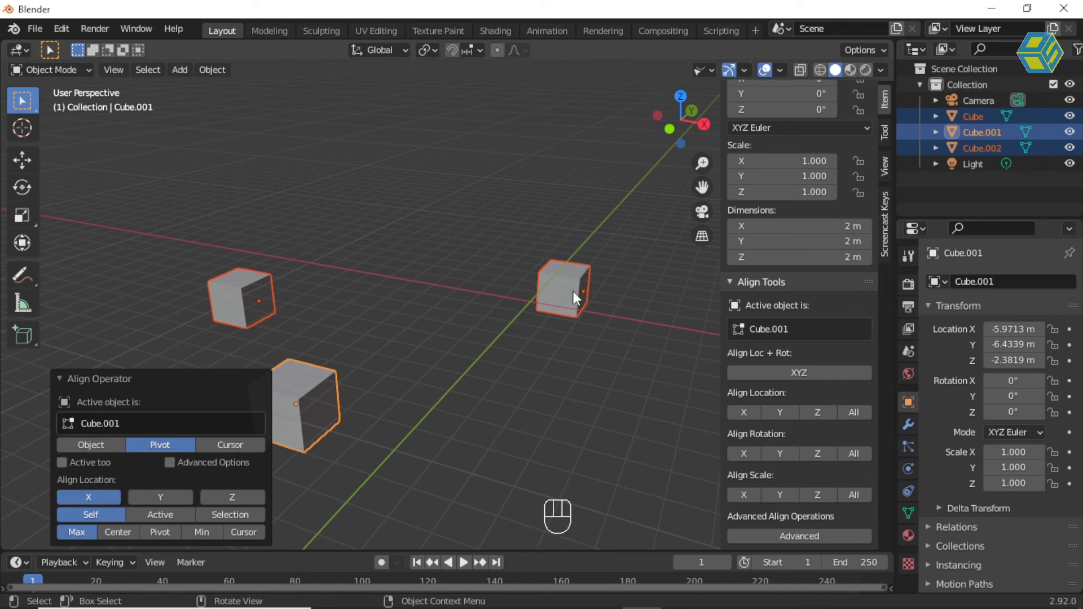
Set the pivot destination to each object's own Min on X
click(202, 532)
middle_drag(524, 344, 533, 322)
middle_drag(357, 307, 331, 323)
Compare the Active, Self and Selection references for the Min pivot alignment on X, ending with Self
click(161, 515)
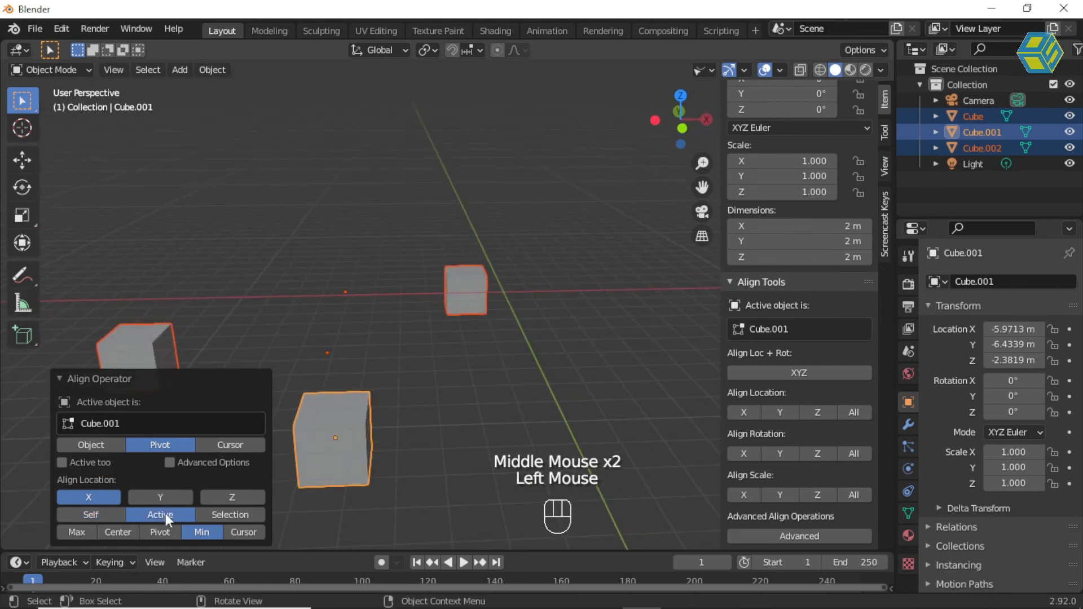
middle_drag(462, 394, 322, 372)
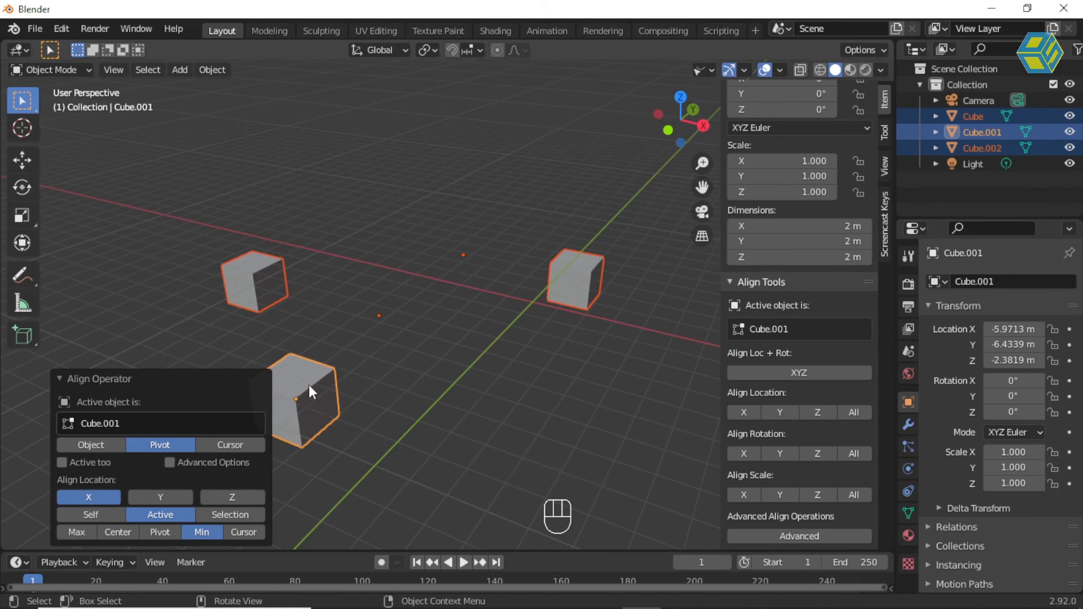
click(101, 513)
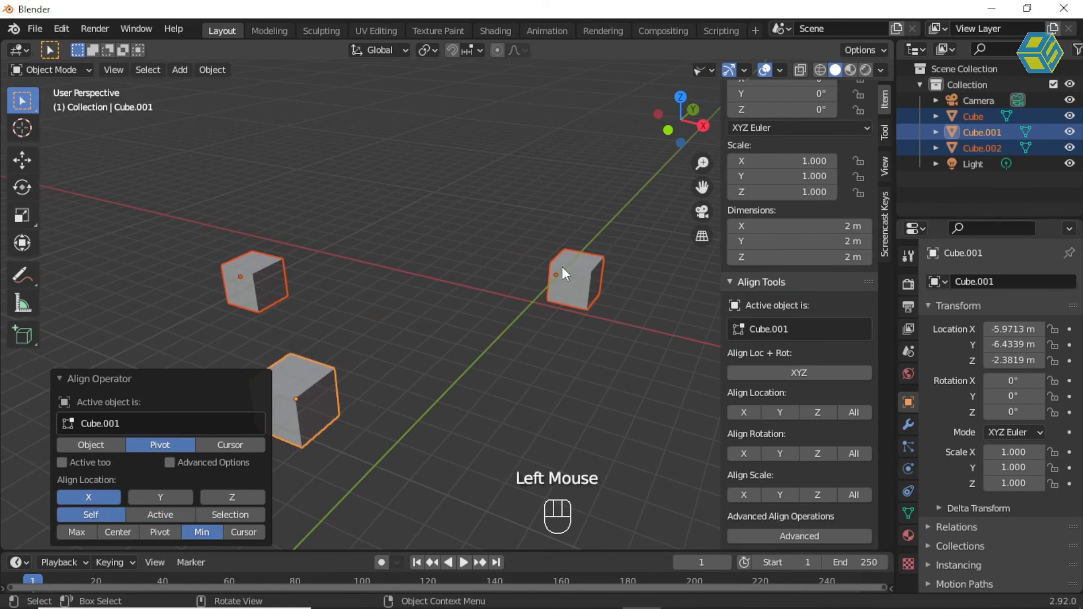
click(158, 513)
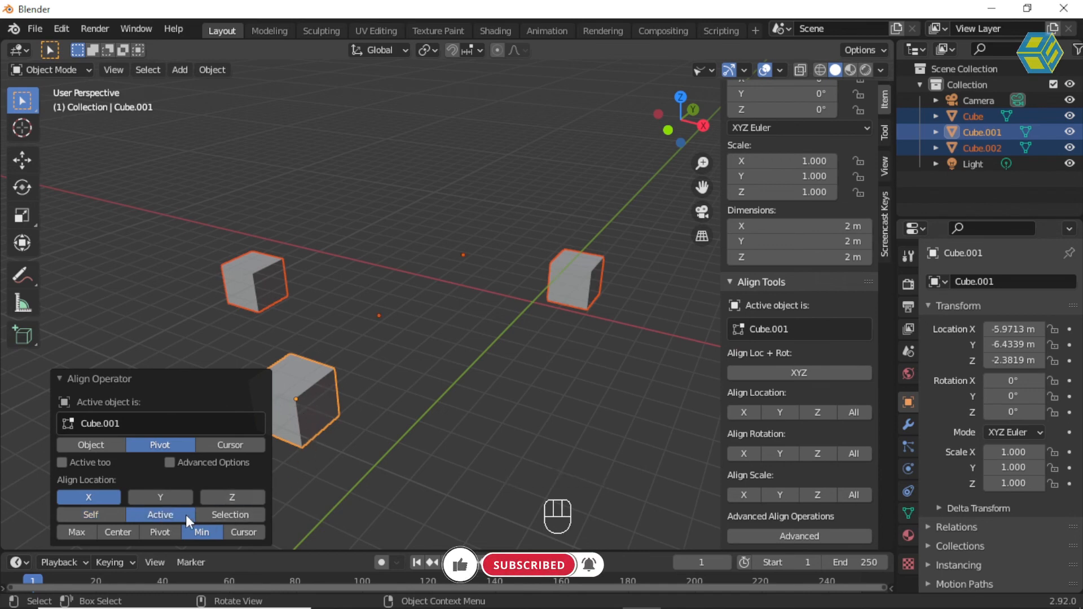
click(237, 514)
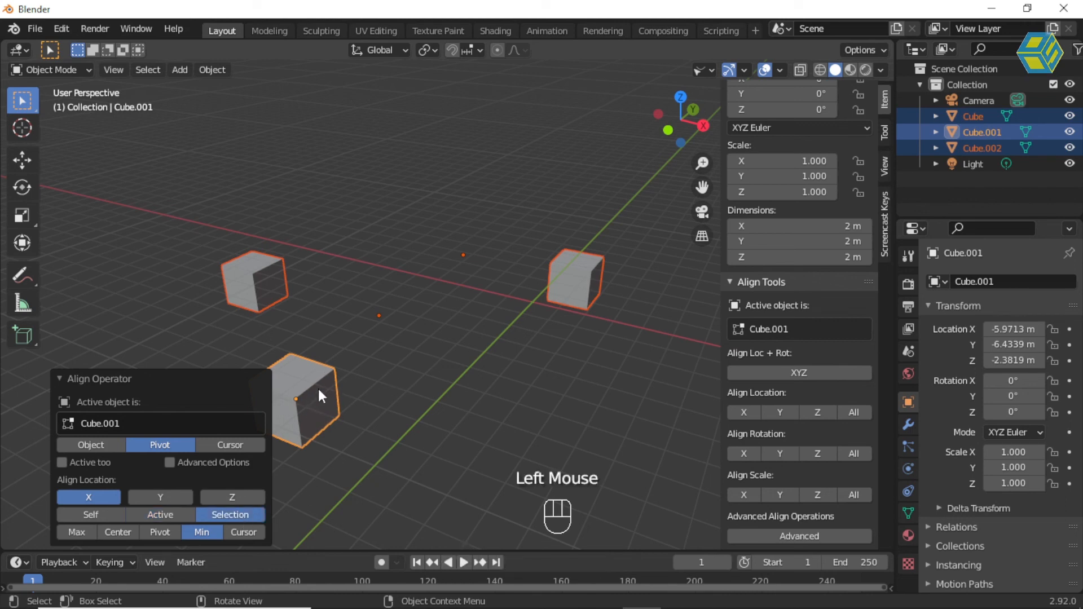
click(93, 515)
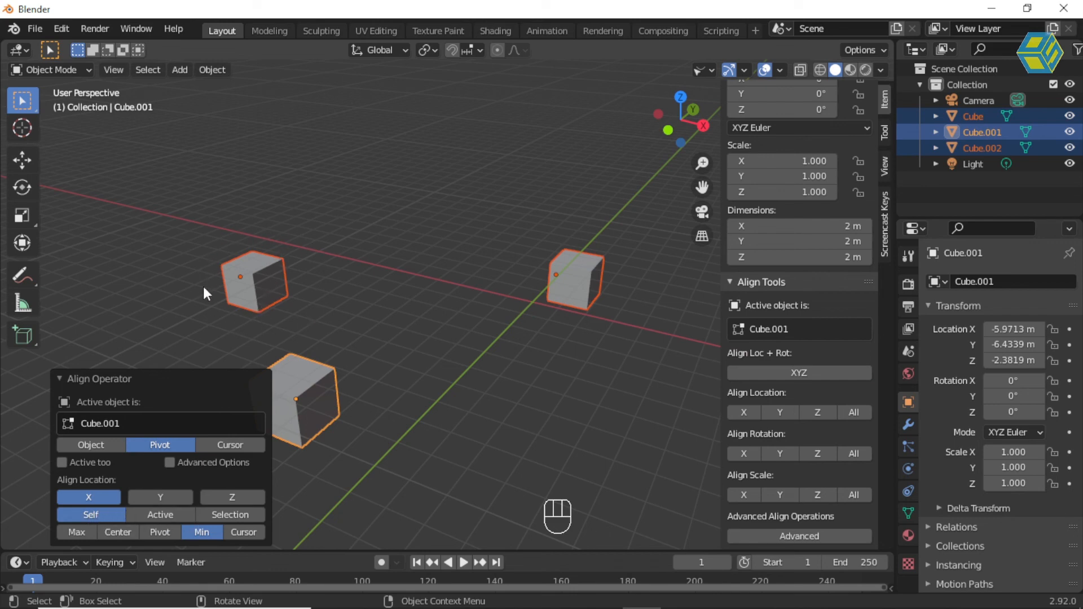
Set the Self pivot destination on X to Max and back to Min, comparing both from several angles
middle_drag(255, 311, 293, 329)
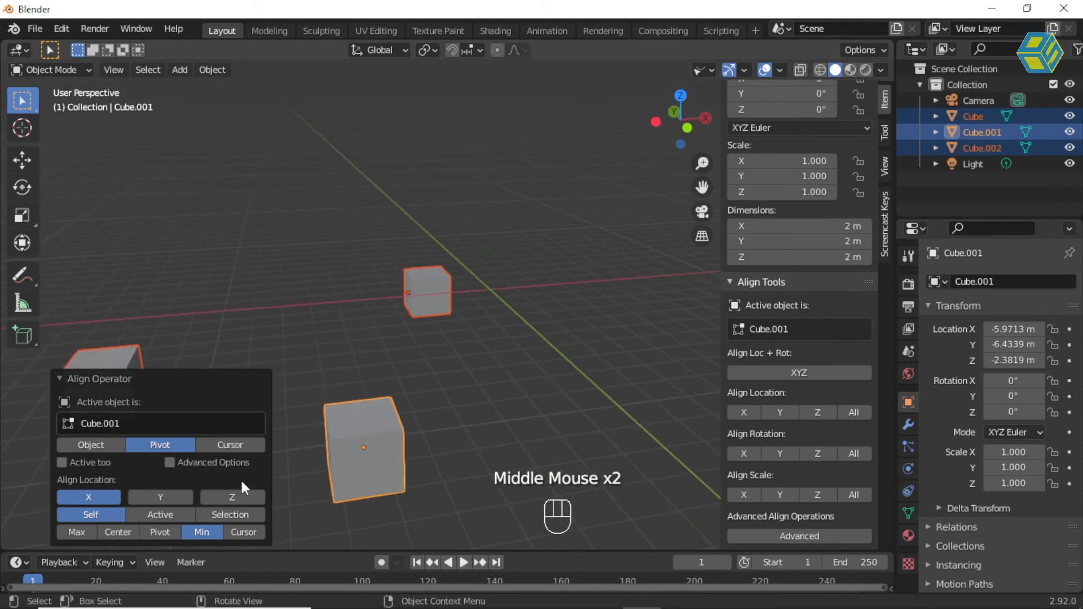
click(78, 532)
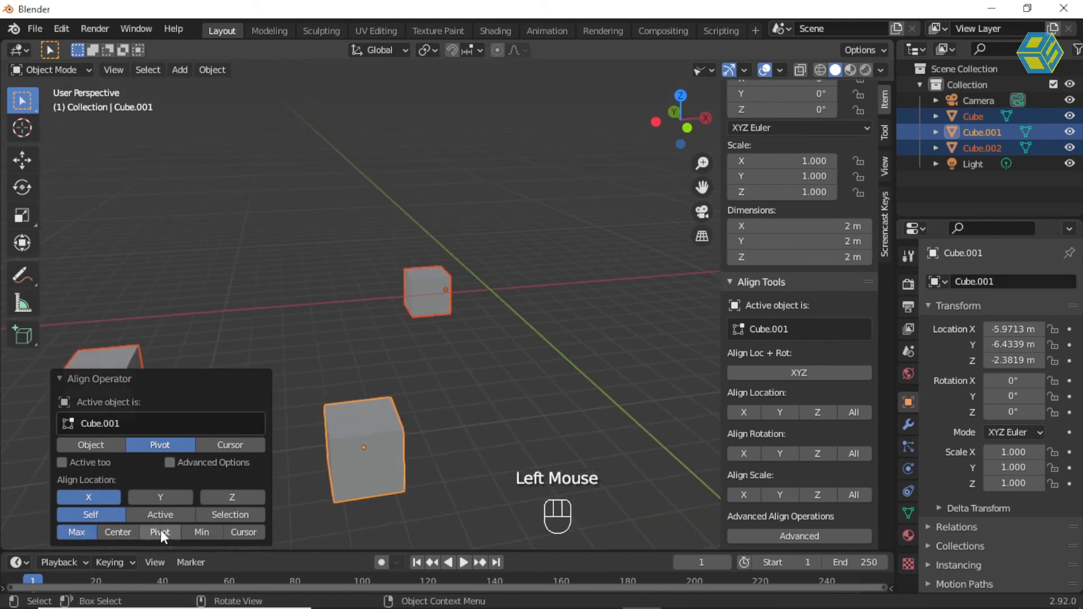
middle_drag(489, 289, 581, 288)
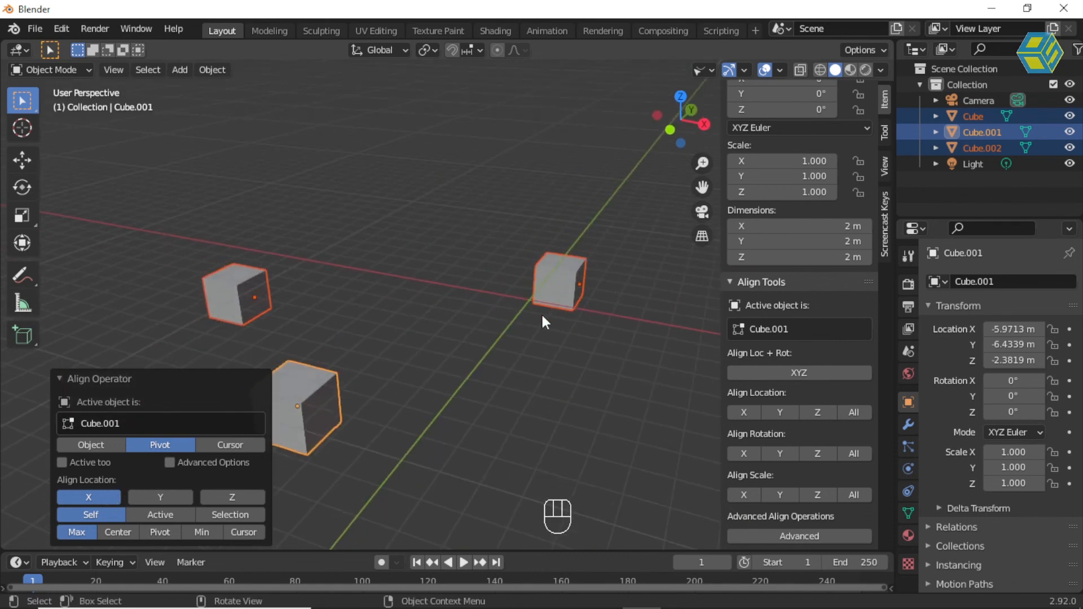
click(201, 532)
middle_drag(443, 327, 389, 323)
middle_click(484, 319)
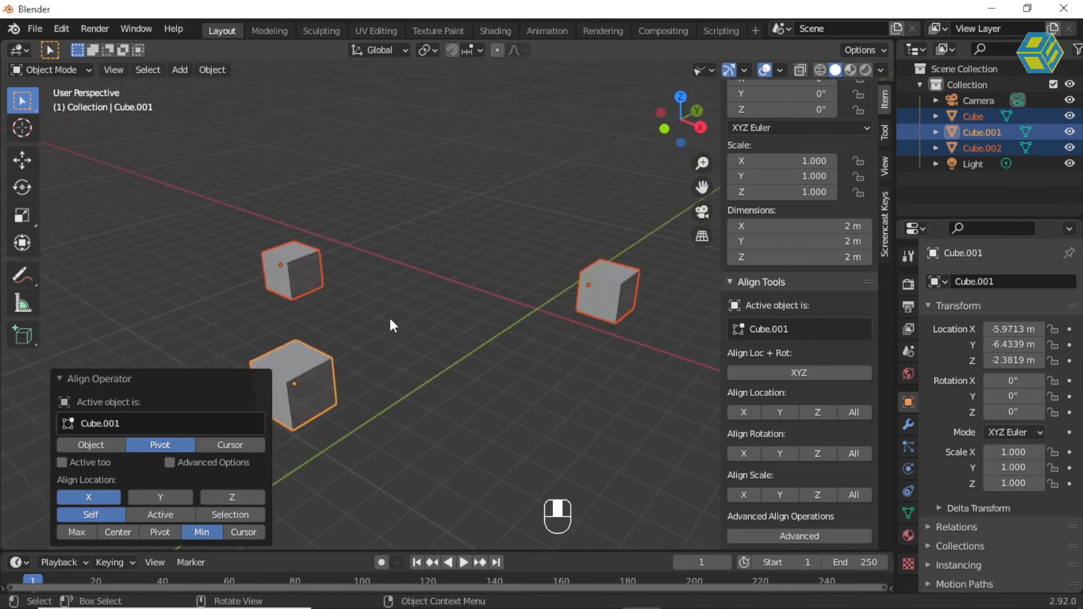
Reference the pivots to the active object and annotate two freehand curves linking the displaced pivots to Cube.001
click(166, 514)
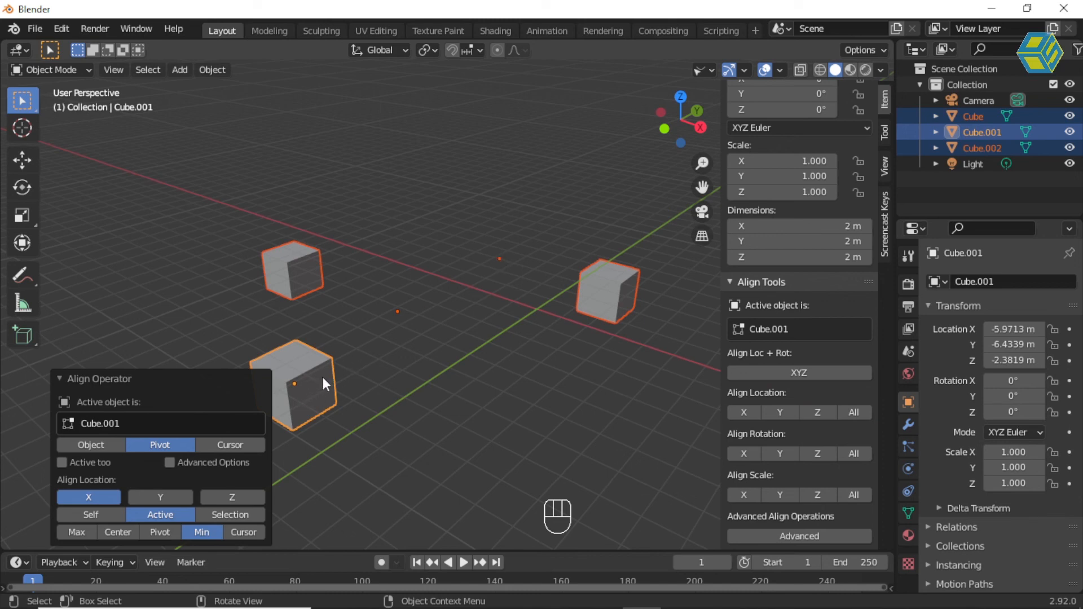
drag(28, 282, 56, 277)
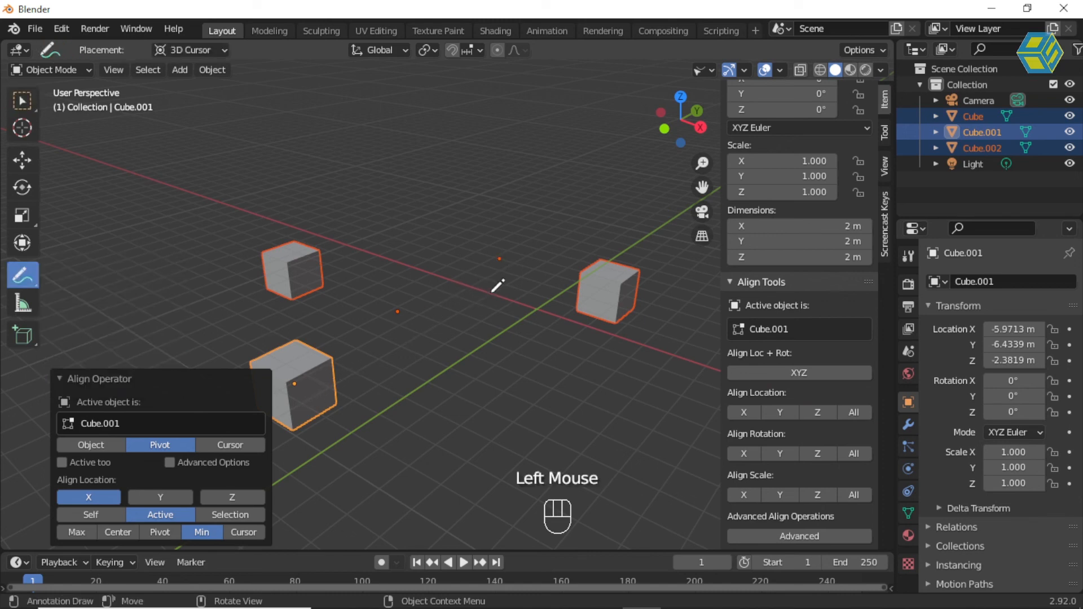
mouse_move(499, 258)
mouse_down()
mouse_move(378, 381)
mouse_move(346, 396)
mouse_up()
drag(398, 312, 325, 366)
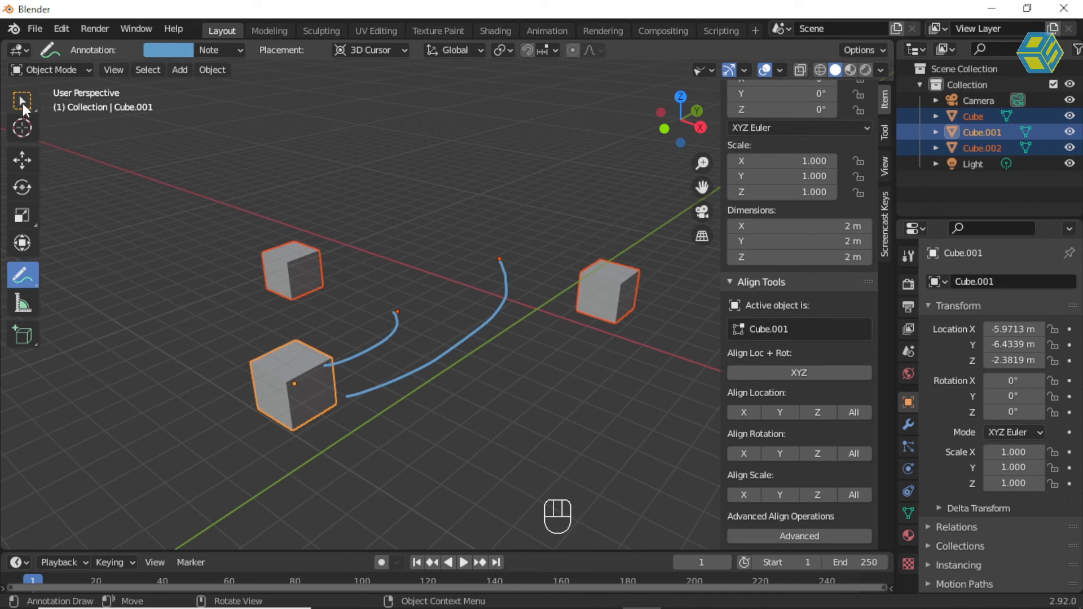
click(23, 103)
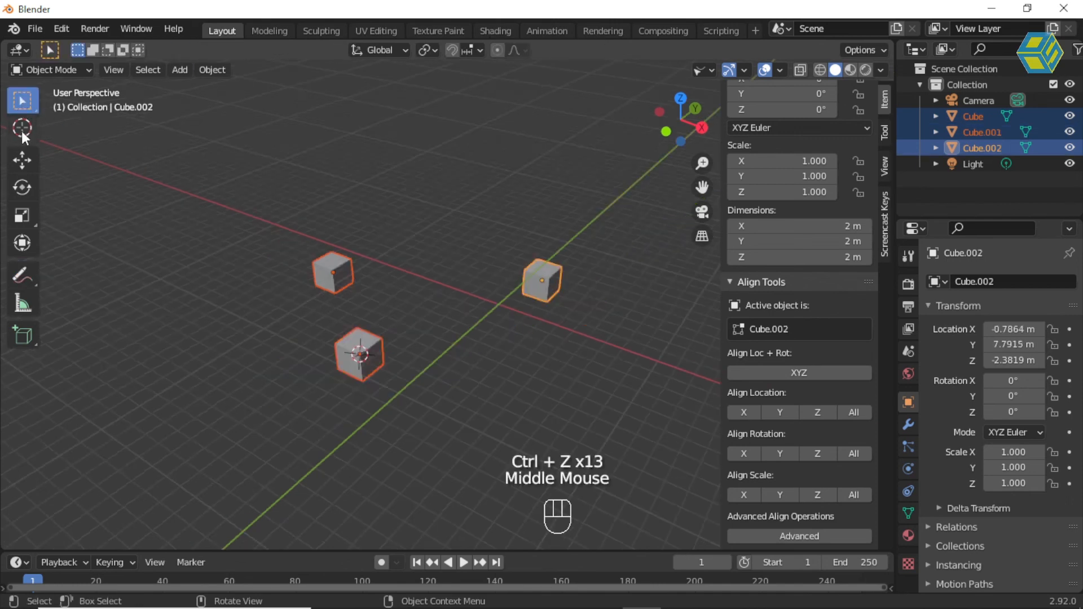
Place the 3D cursor at two different spots in the empty space around the cubes
click(23, 129)
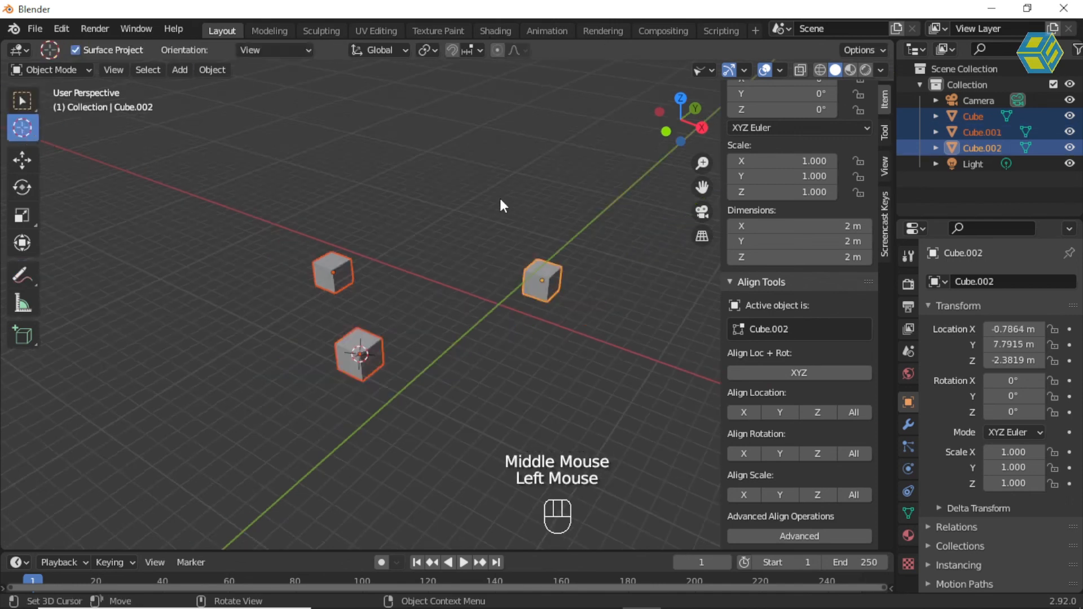
click(497, 182)
middle_drag(504, 232, 547, 265)
scroll(503, 226, up, 2)
click(646, 239)
middle_drag(645, 239, 536, 294)
Select all three cubes and use the advanced align operator to align the 3D cursor to the active cube's Center on X, Y and Z
click(23, 101)
click(218, 180)
drag(174, 179, 618, 459)
click(819, 535)
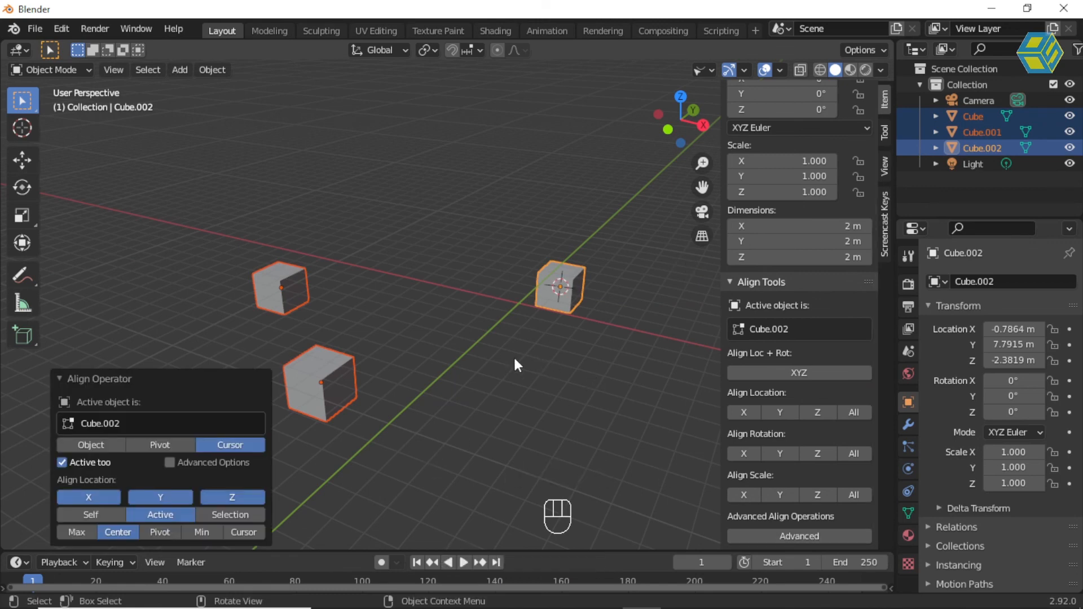
middle_drag(447, 370, 505, 373)
Turn off the cursor's location alignment on the Z, Y and X axes
click(232, 497)
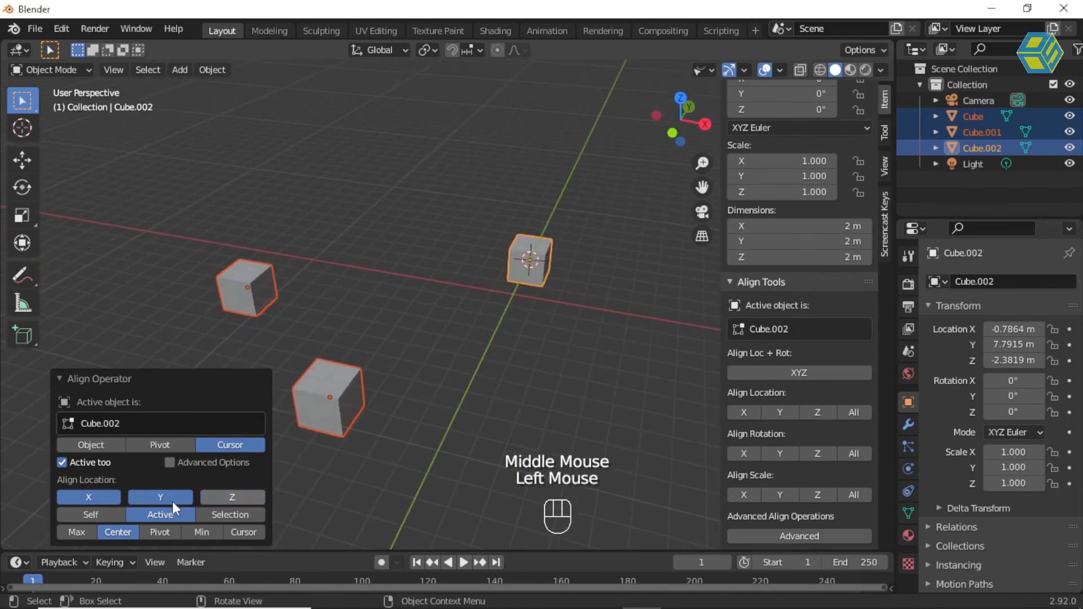
click(173, 500)
click(90, 499)
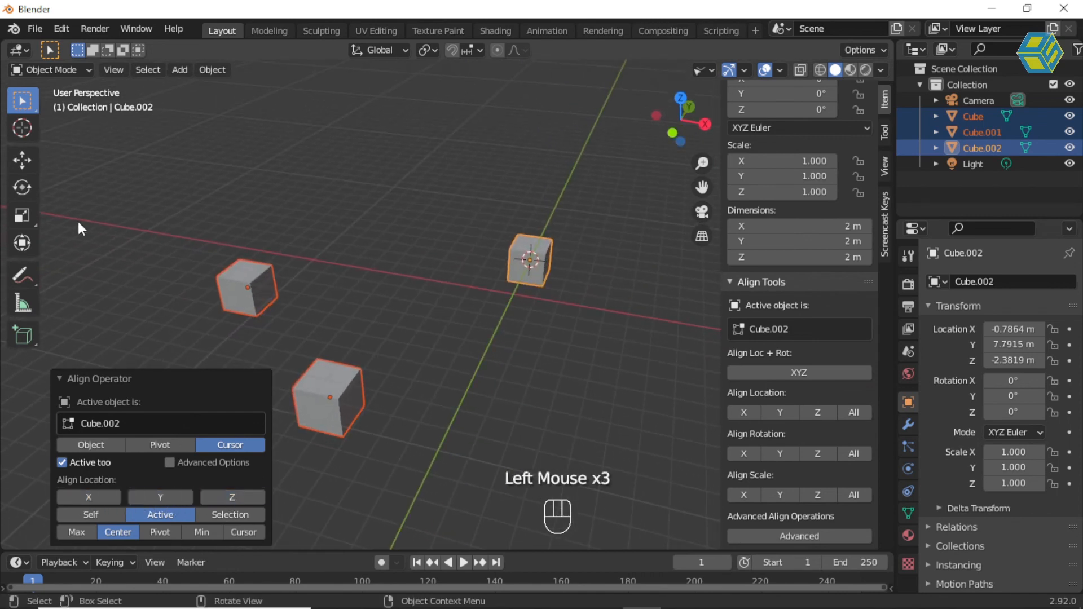
Place the 3D cursor in empty space beside Cube.002 and align it on X to the active cube's Center
click(22, 128)
click(667, 259)
click(89, 498)
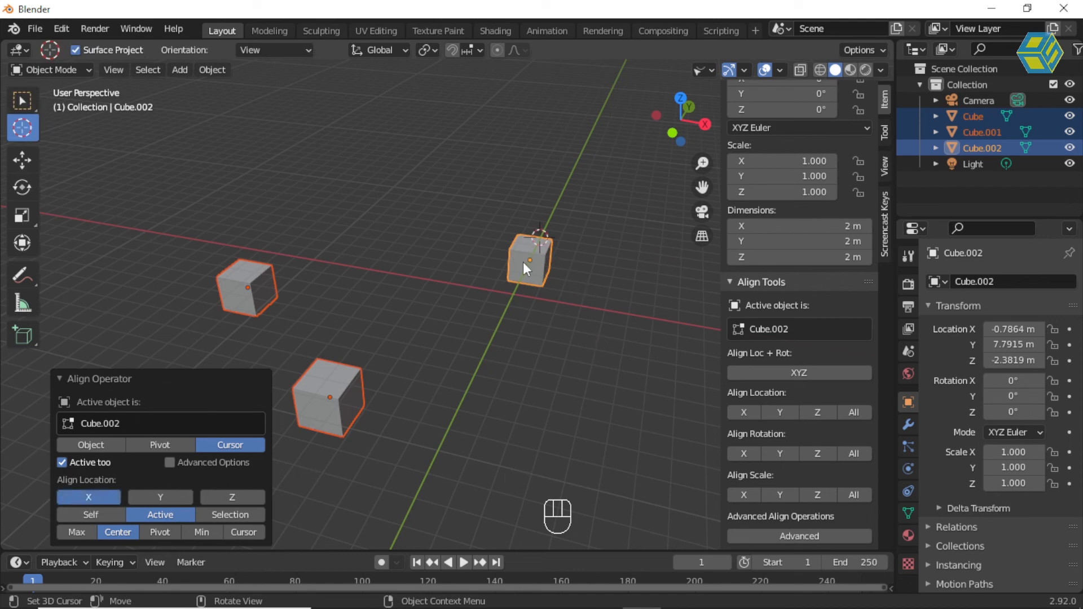
mouse_move(561, 289)
middle_down()
mouse_move(543, 281)
mouse_move(541, 290)
middle_up()
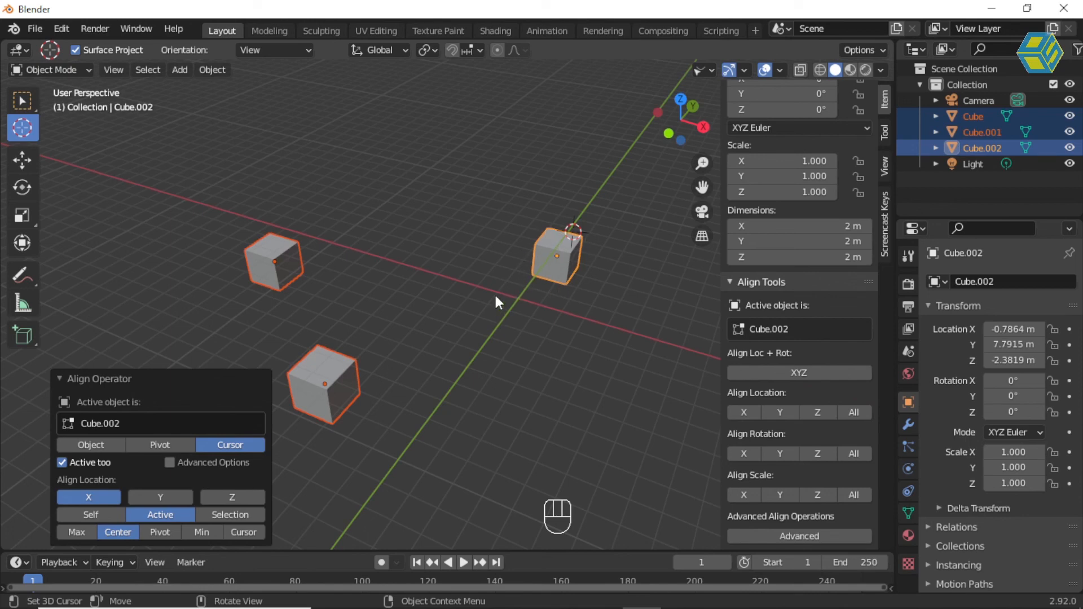
Move the 3D cursor to two other spots behind the cubes, realigning it on X to the active cube each time
click(396, 151)
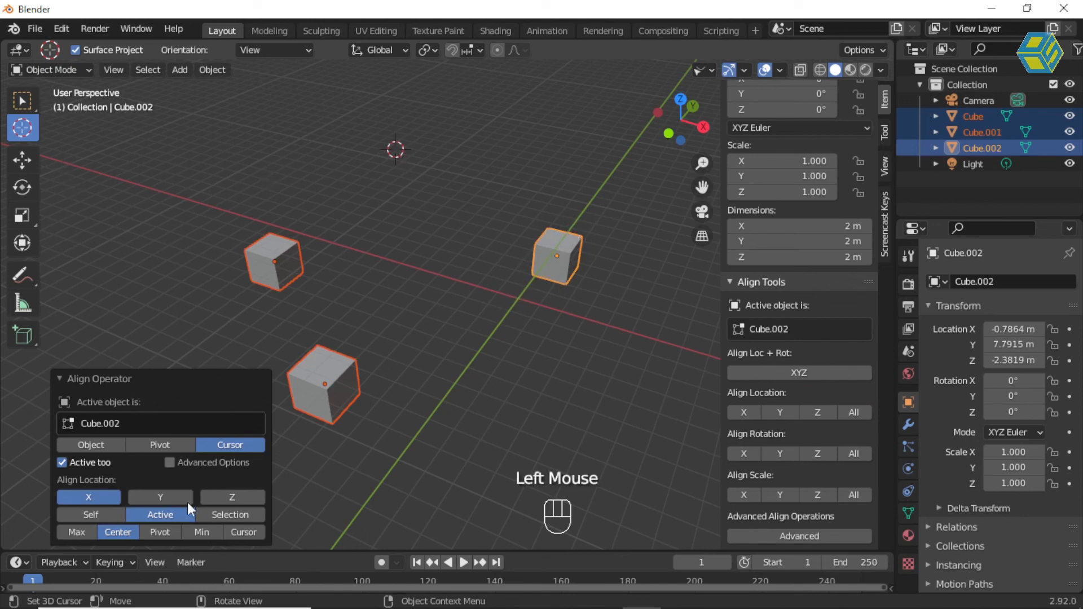
click(101, 496)
click(101, 496)
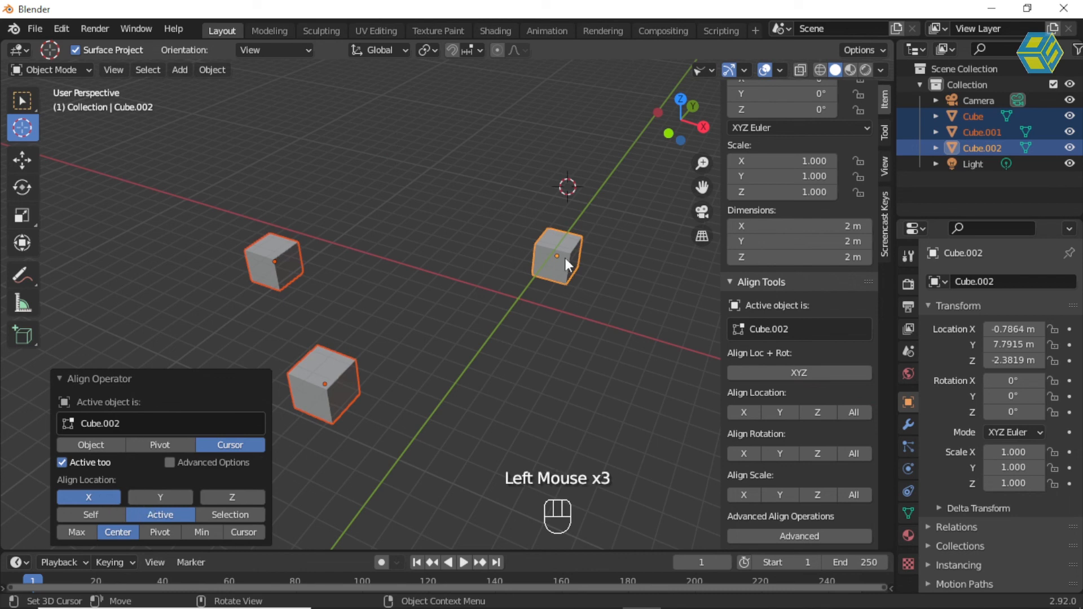
click(275, 143)
click(101, 495)
click(102, 498)
middle_drag(533, 248, 453, 181)
middle_drag(477, 216, 507, 243)
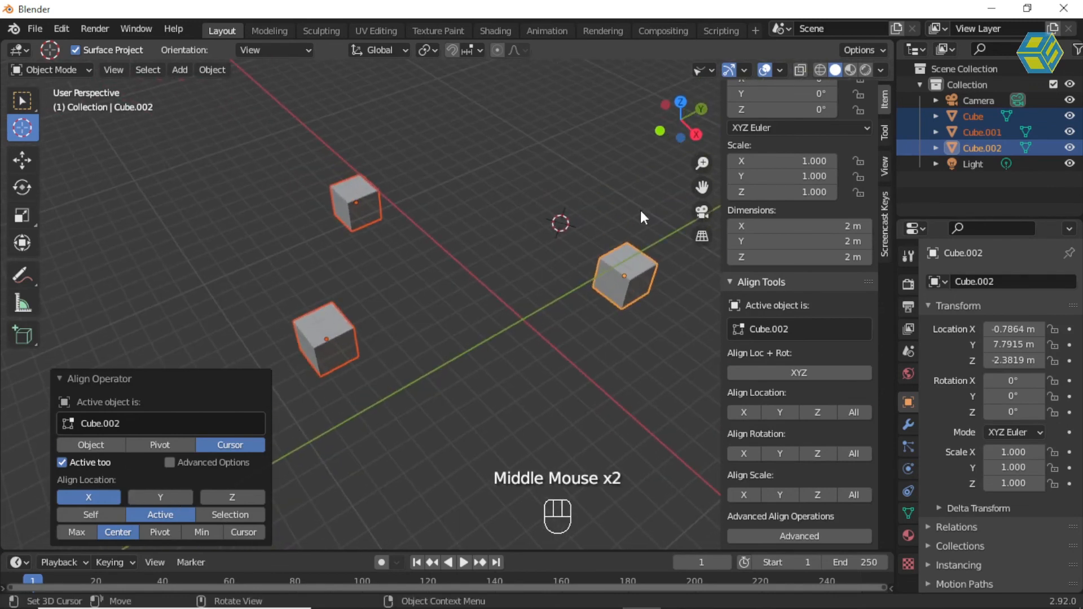
Add Y to the 3D cursor's location alignment with the active cube's Center
click(166, 495)
scroll(471, 293, up, 1)
middle_drag(471, 293, 538, 250)
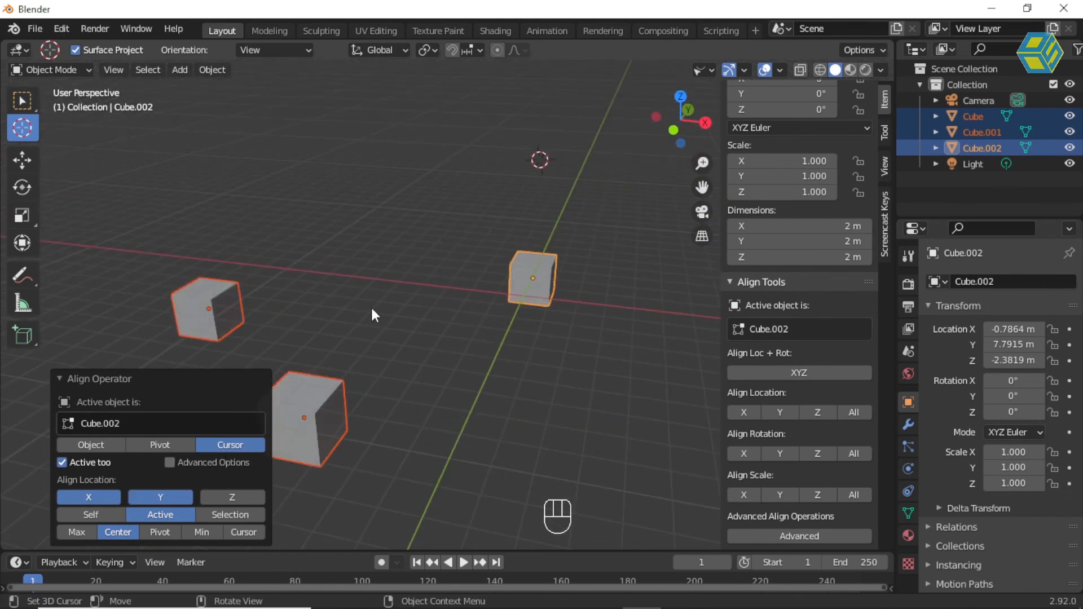
Switch the align operator from Cursor to Pivot mode, keeping X and Y with the Active Center reference
click(171, 443)
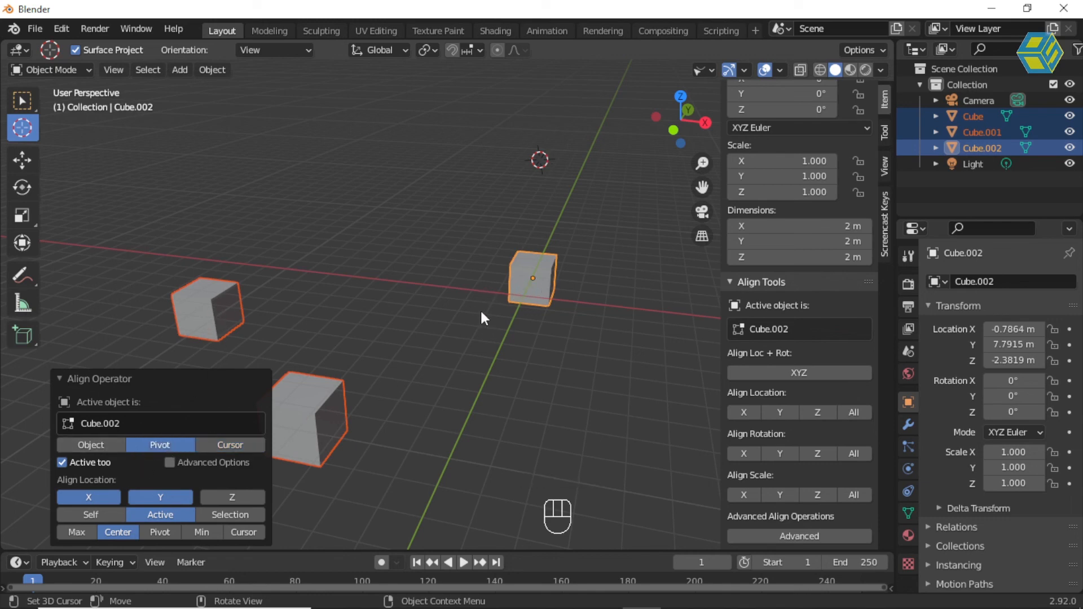
scroll(535, 343, down, 2)
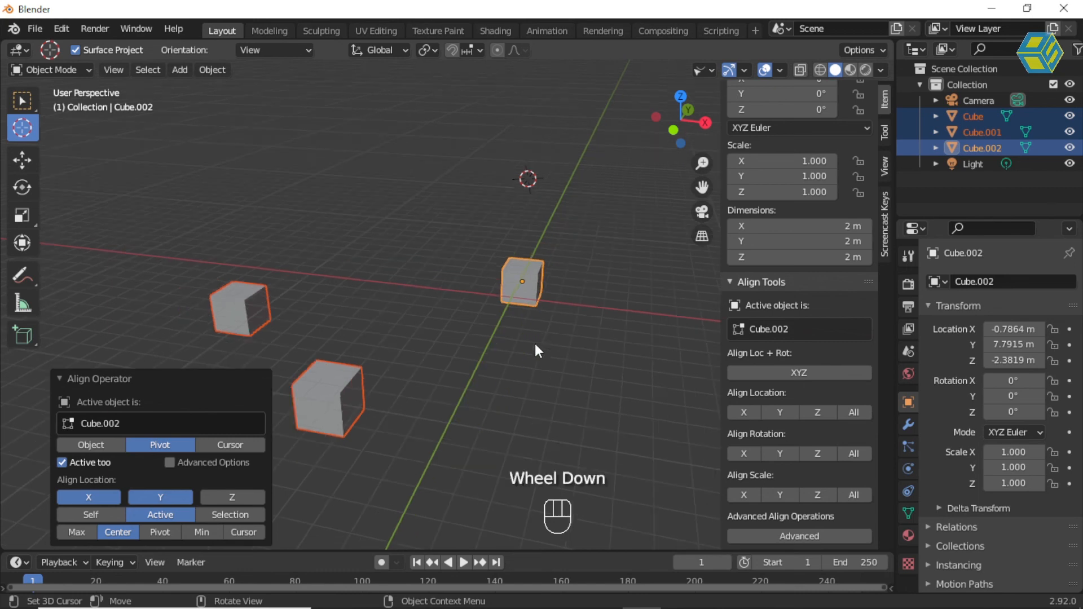
middle_drag(556, 331, 526, 328)
scroll(526, 332, down, 1)
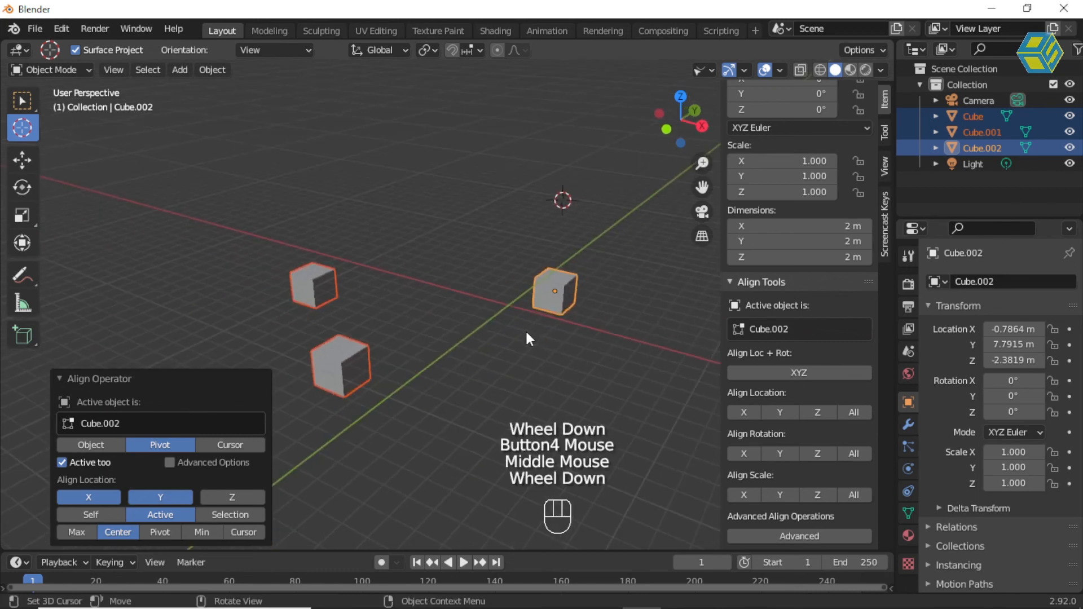